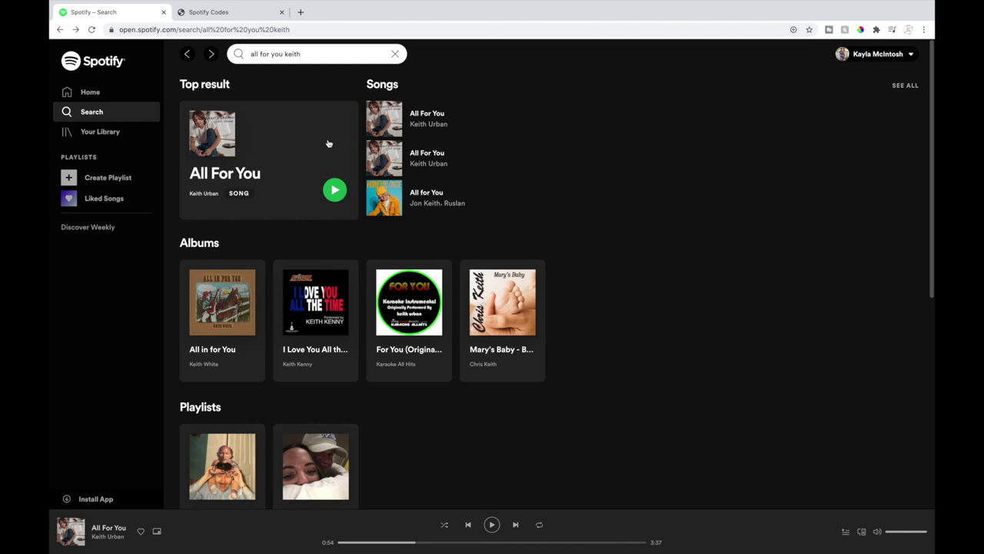
# - Open the Get Closer (Deluxe Version) album and copy the All For You song link
pyautogui.click(228, 143)
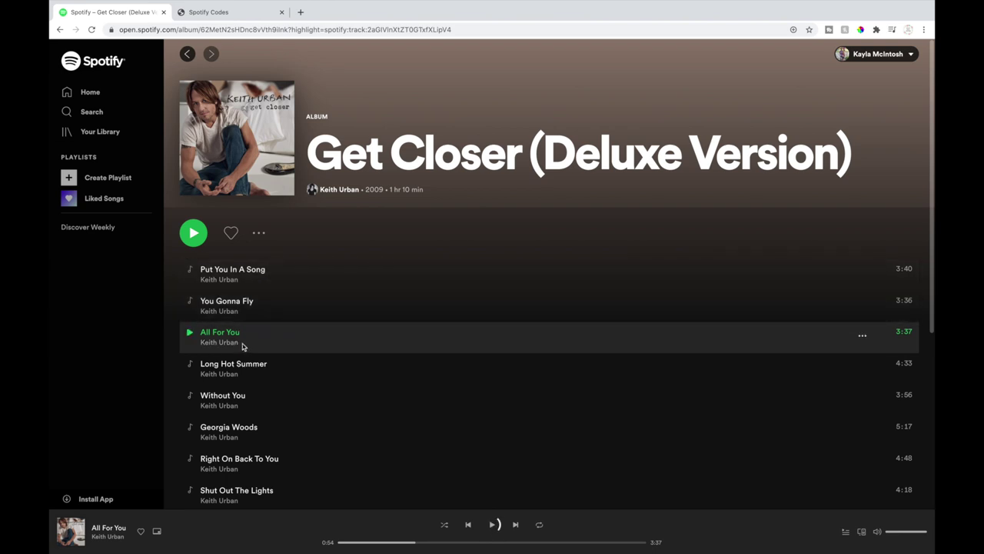
pyautogui.click(863, 336)
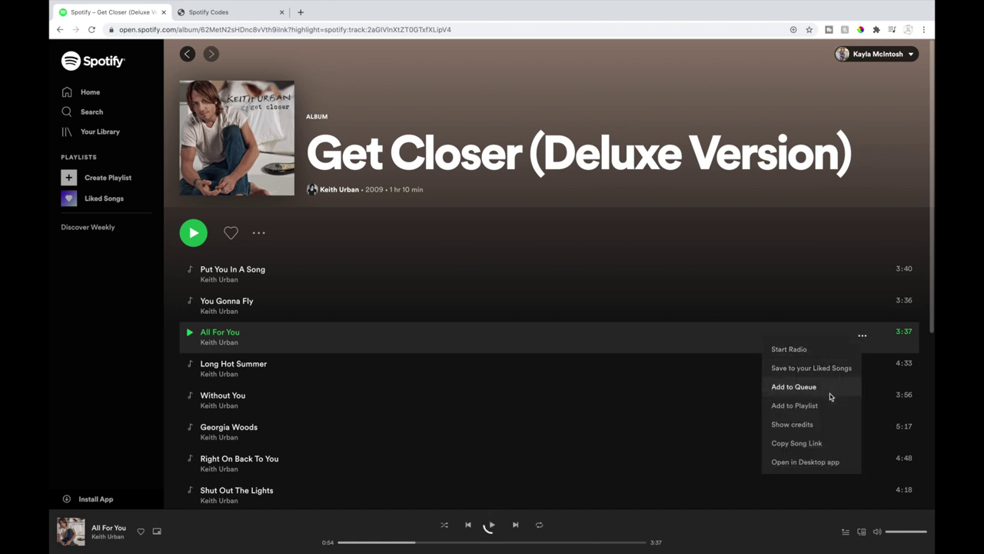
pyautogui.click(815, 442)
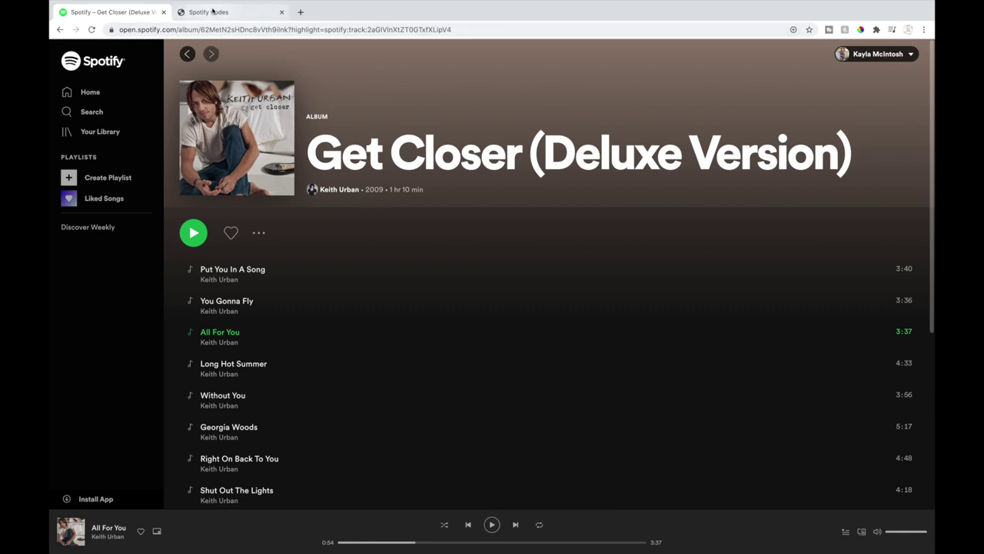
pyautogui.click(213, 11)
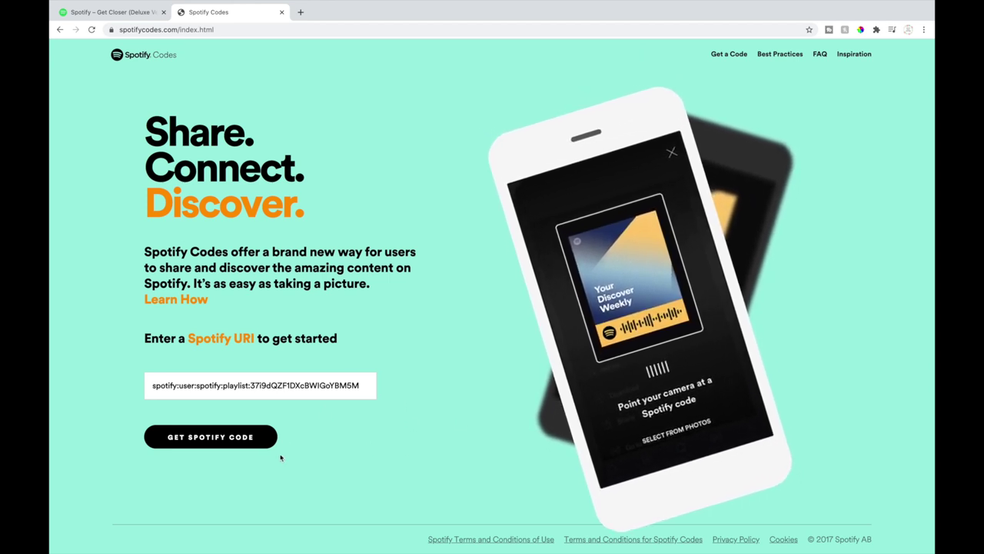
# - Replace the sample URI with the All For You link and generate its Spotify Code
pyautogui.tripleClick(253, 386)
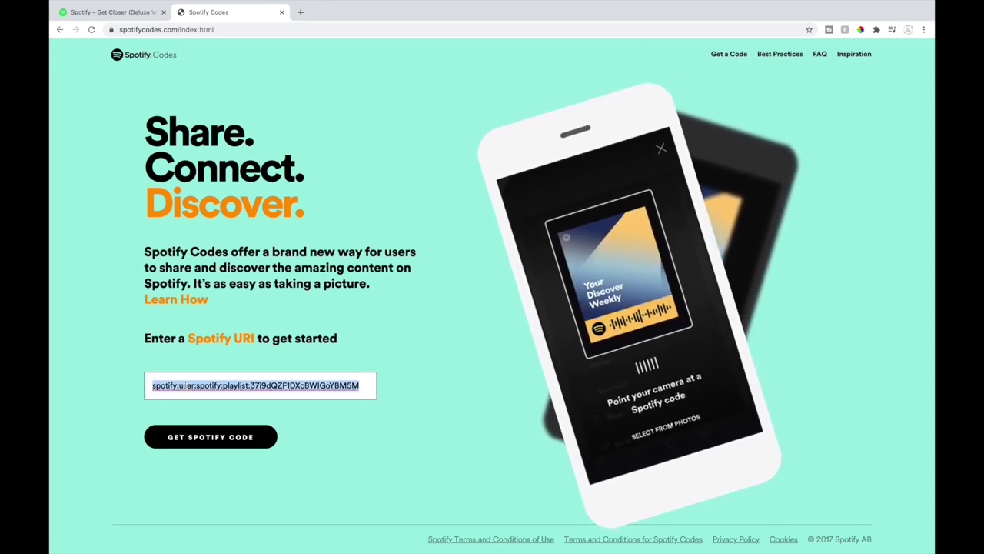
pyautogui.press('BackSpace')
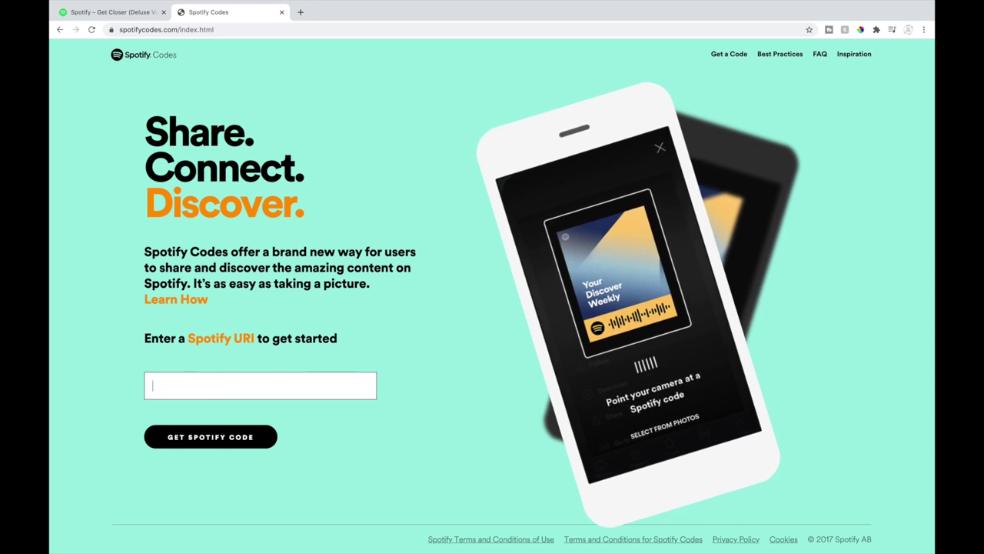
pyautogui.rightClick(185, 388)
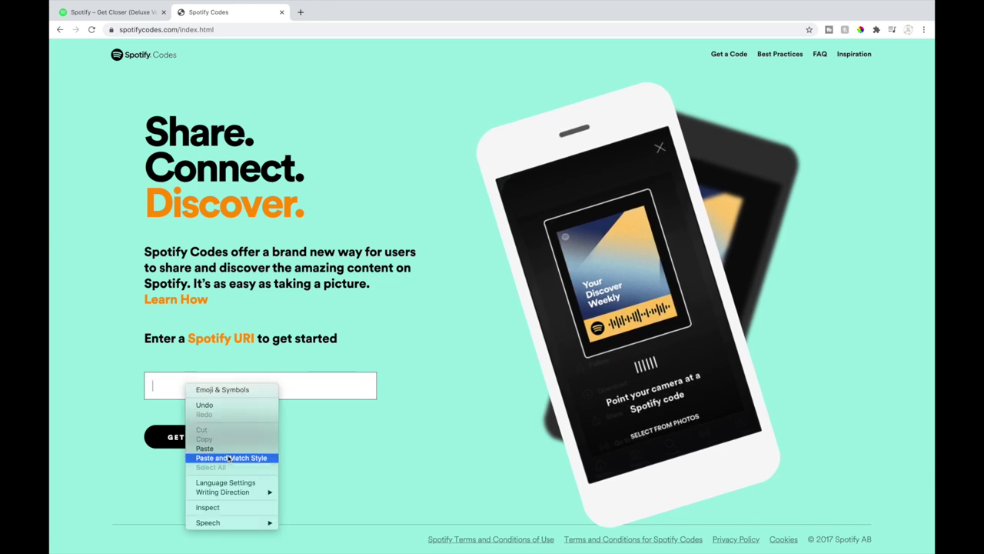
pyautogui.click(202, 448)
pyautogui.click(191, 438)
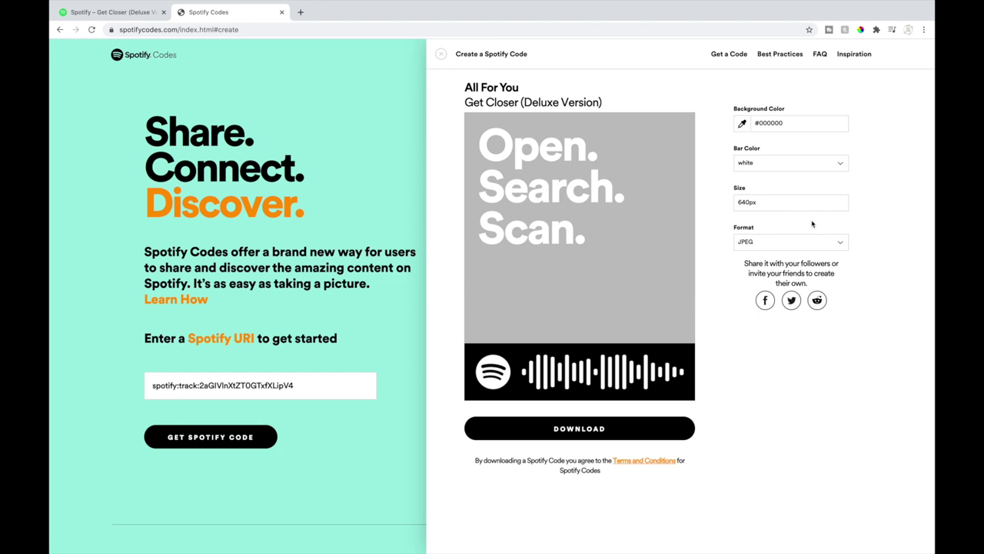
# - Set the code format to SVG and download it
pyautogui.click(743, 243)
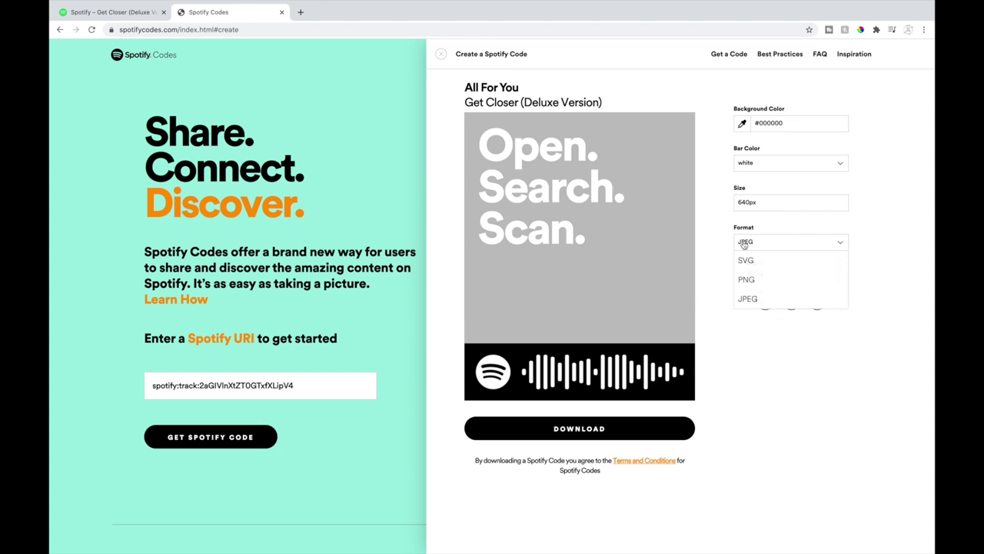
pyautogui.click(756, 259)
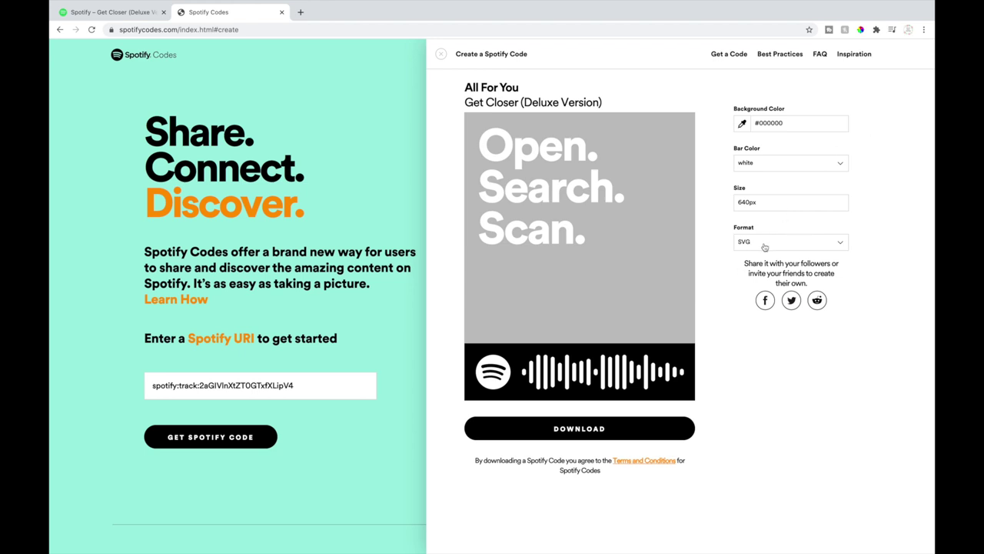
pyautogui.click(576, 431)
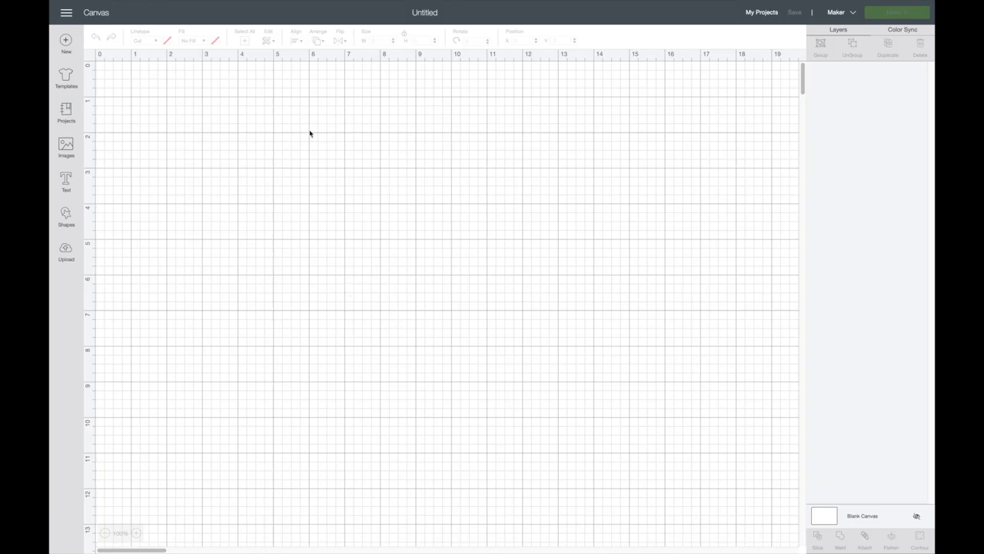
# - Upload the spcode SVG, insert it at 5.556" × 1.389", and hide its black background layer
pyautogui.click(66, 252)
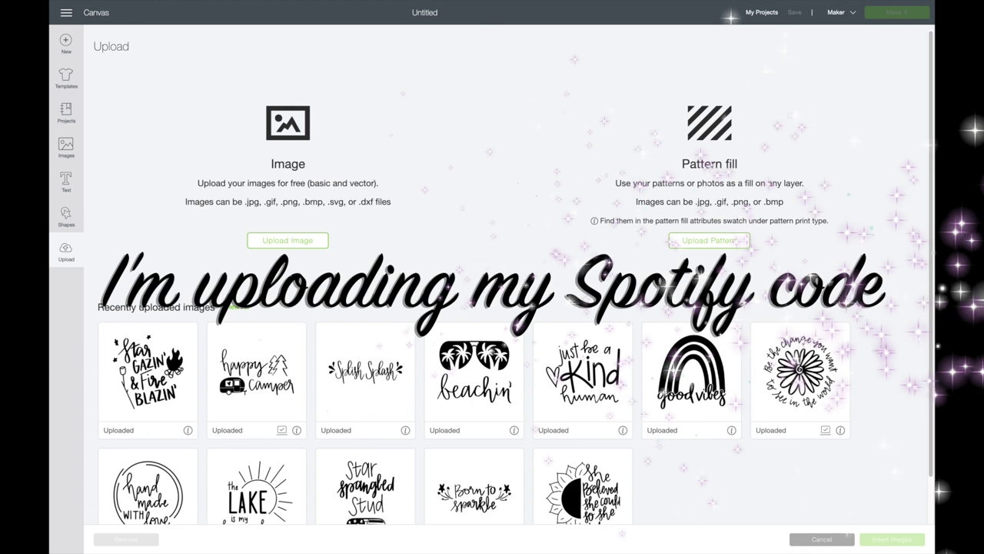
pyautogui.click(287, 240)
pyautogui.click(509, 271)
pyautogui.click(408, 115)
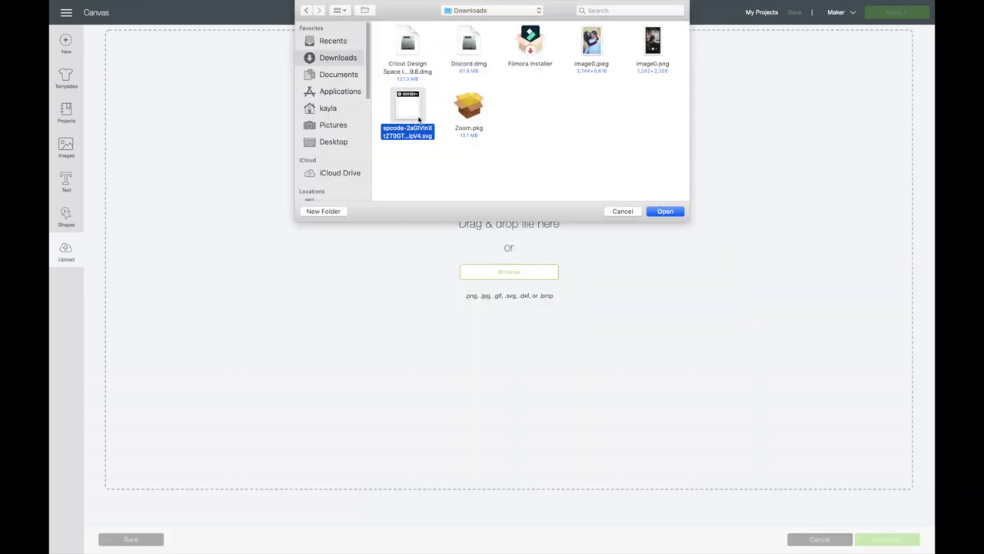
pyautogui.click(672, 215)
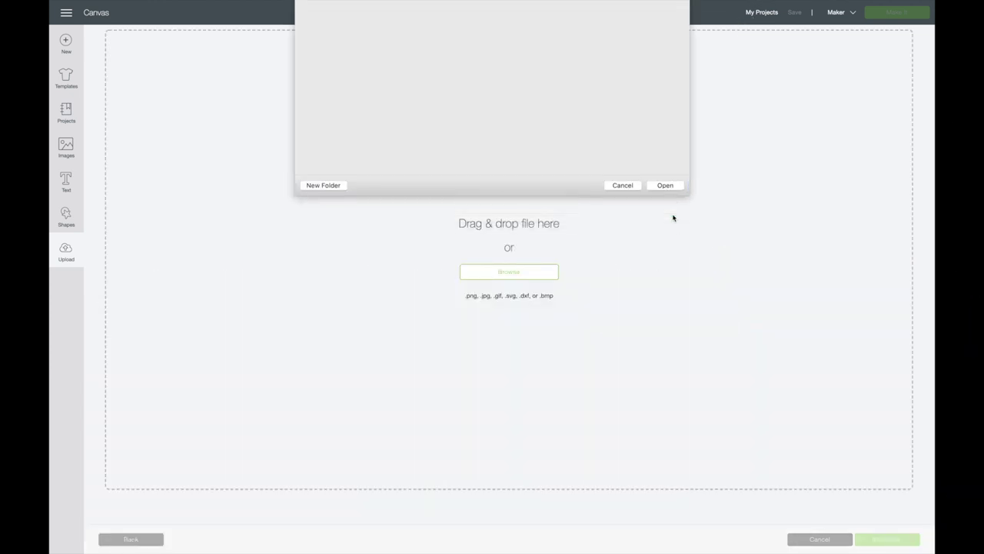
pyautogui.click(884, 541)
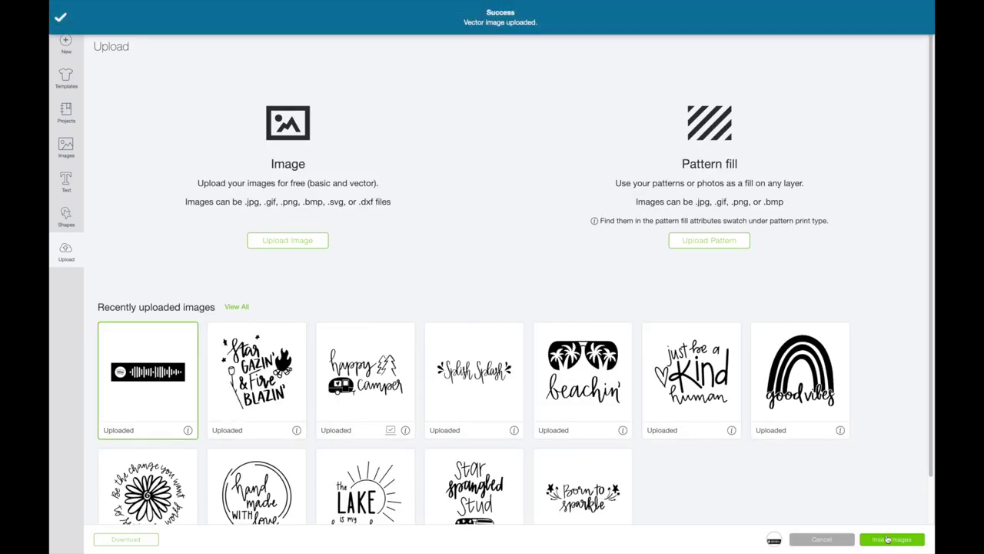
pyautogui.click(890, 539)
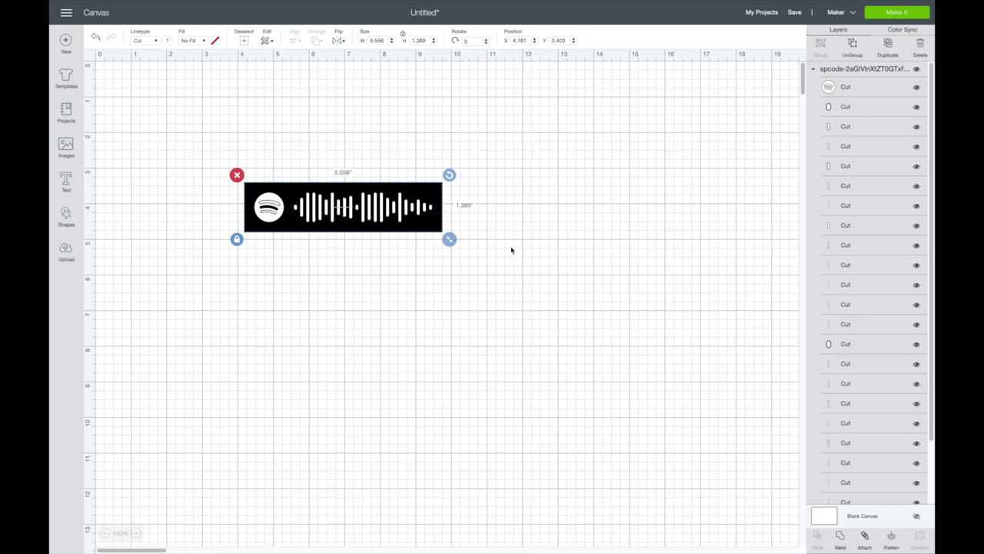
pyautogui.scroll(-2, 863, 358)
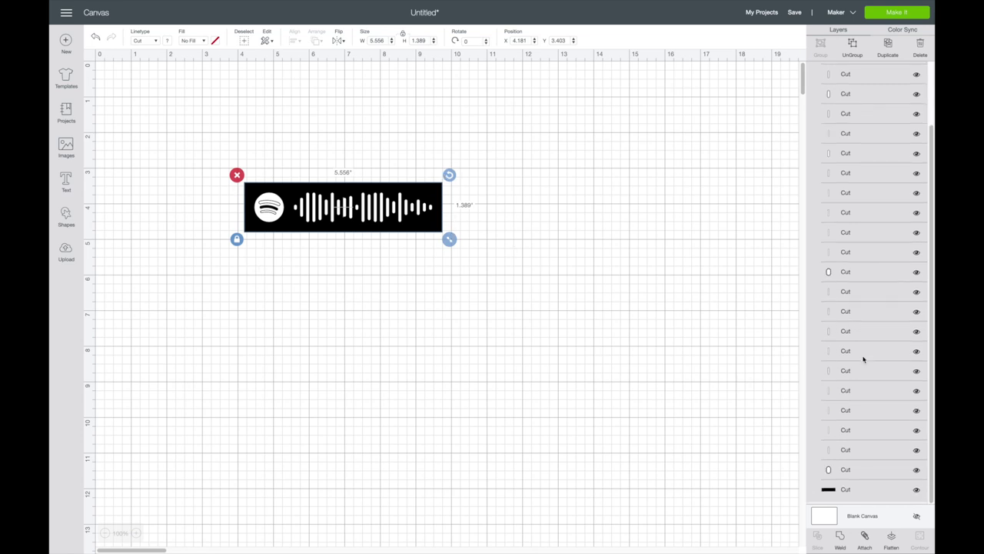
pyautogui.click(916, 490)
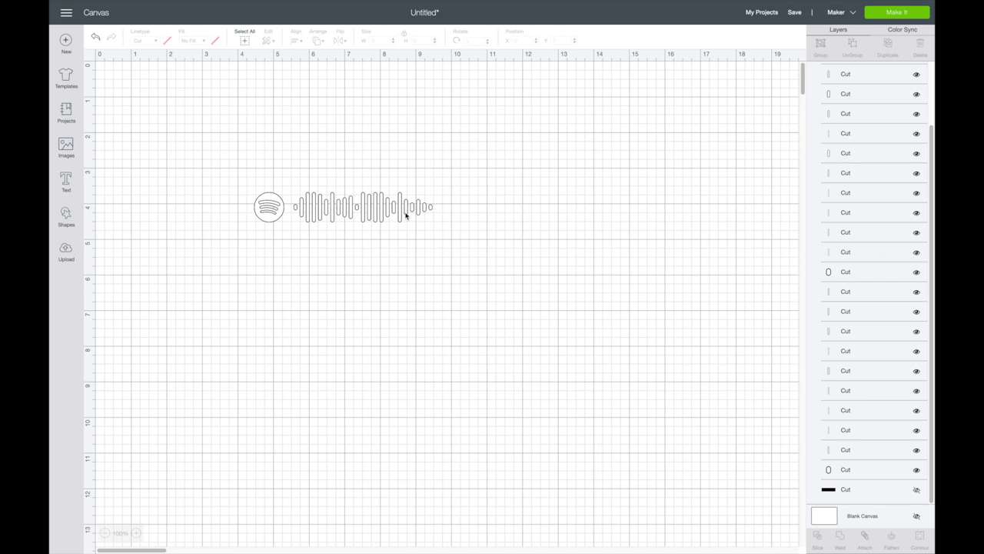
# - Upload image0.png as a Complex, Print Then Cut image and insert it beside the code
pyautogui.click(66, 254)
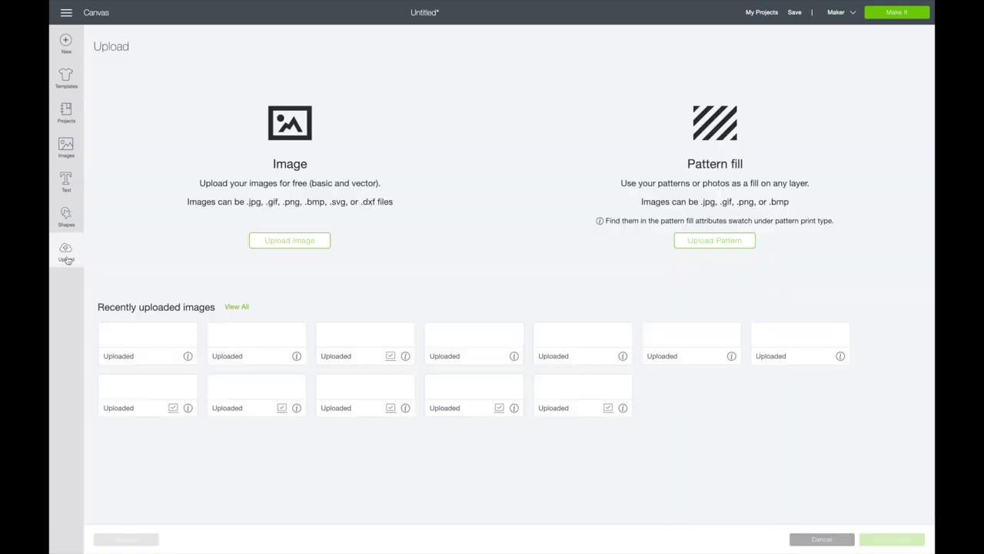
pyautogui.click(306, 243)
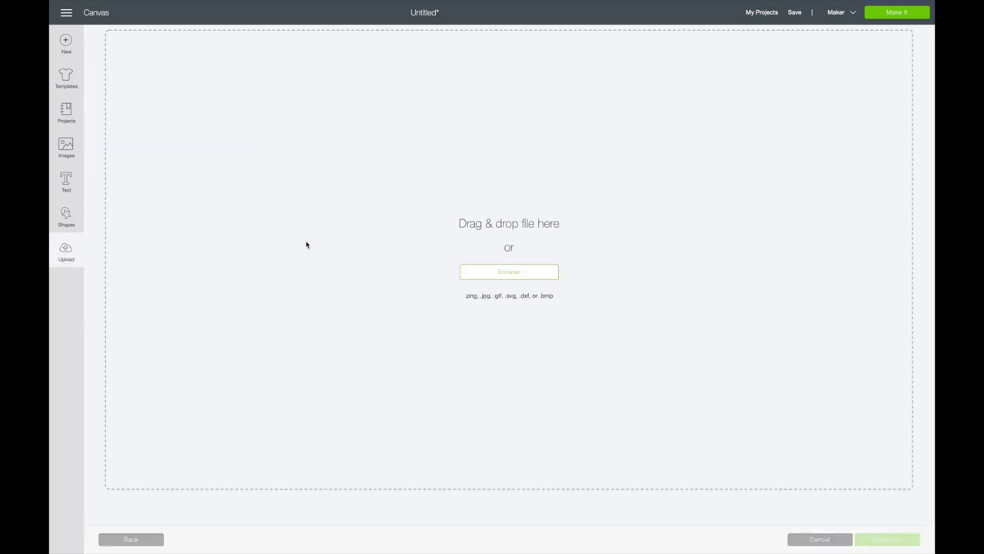
pyautogui.click(516, 274)
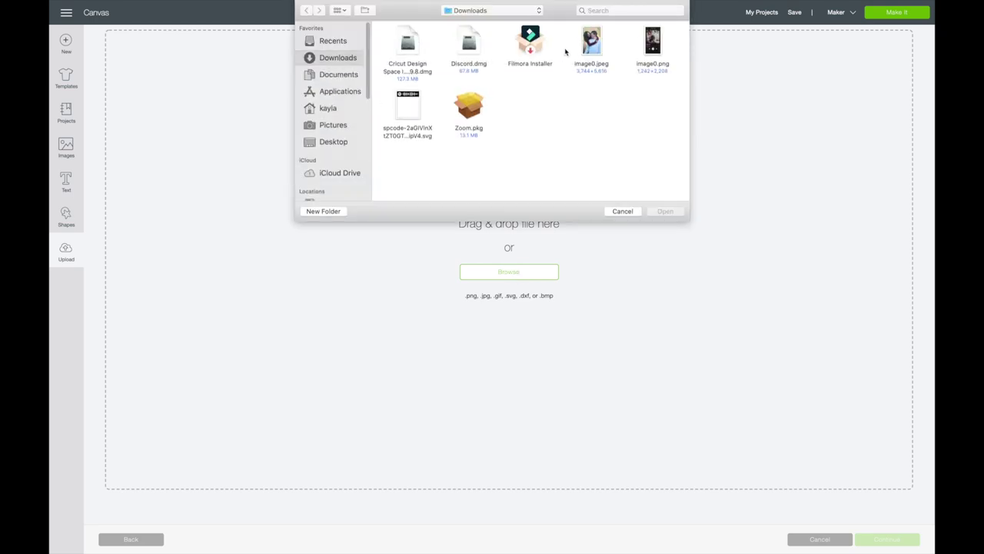
pyautogui.doubleClick(653, 45)
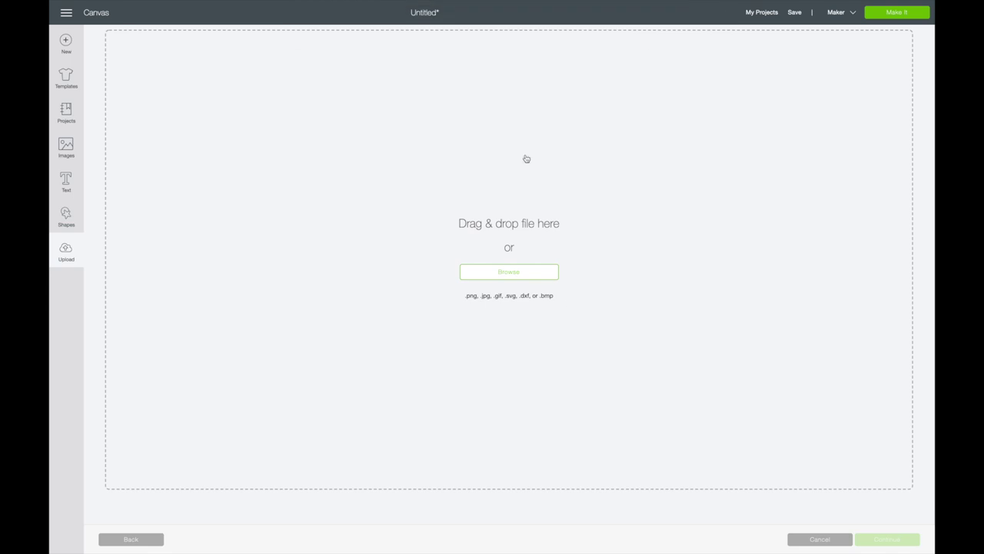
pyautogui.click(561, 269)
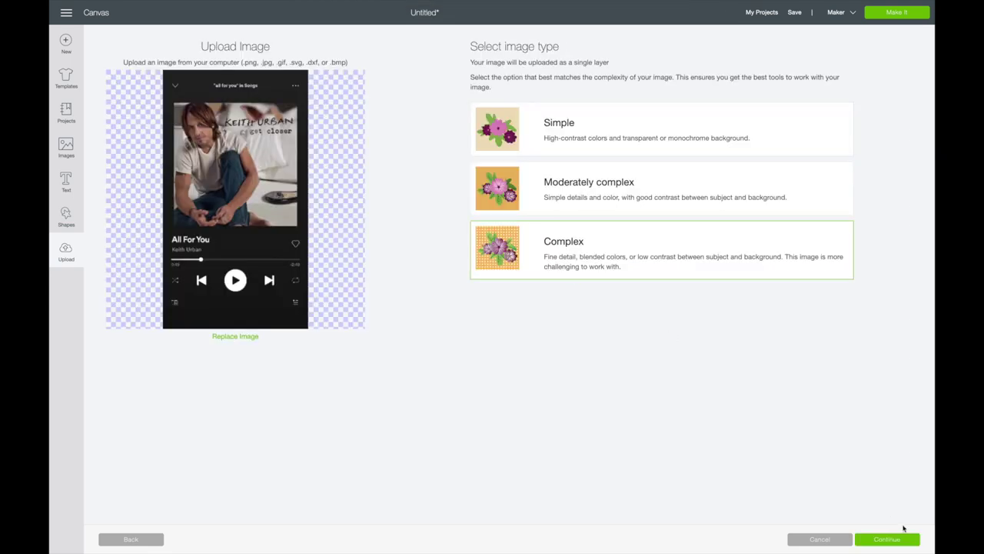
pyautogui.click(891, 538)
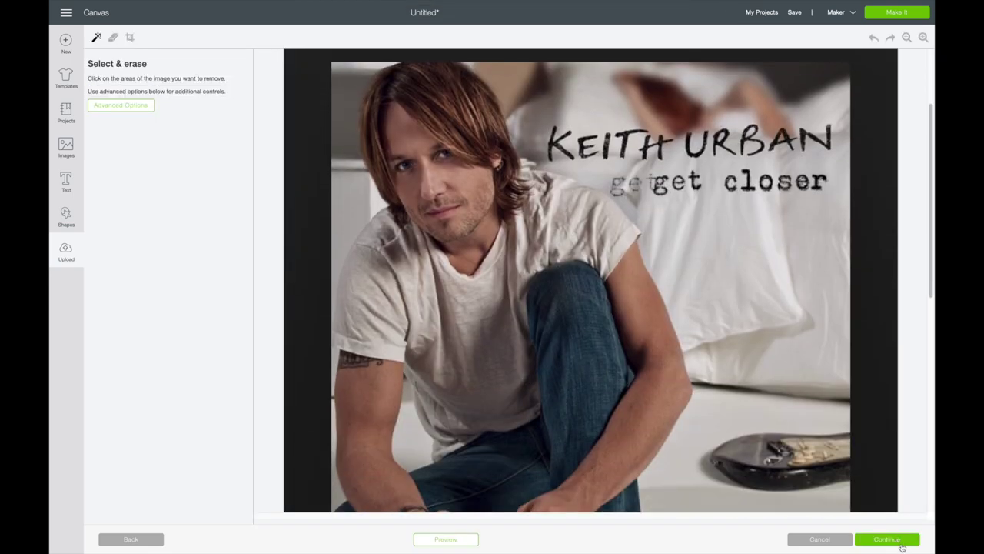
pyautogui.click(889, 540)
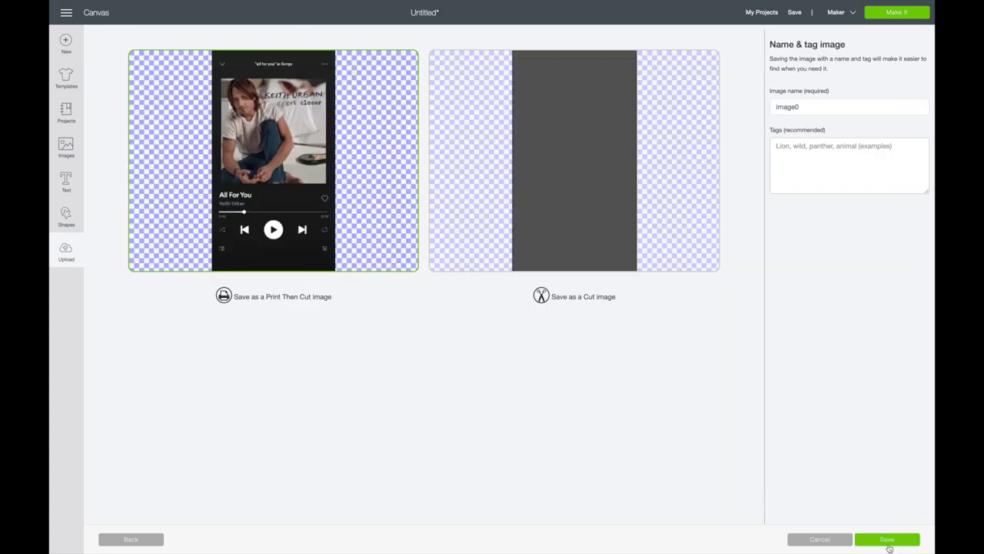
pyautogui.click(884, 539)
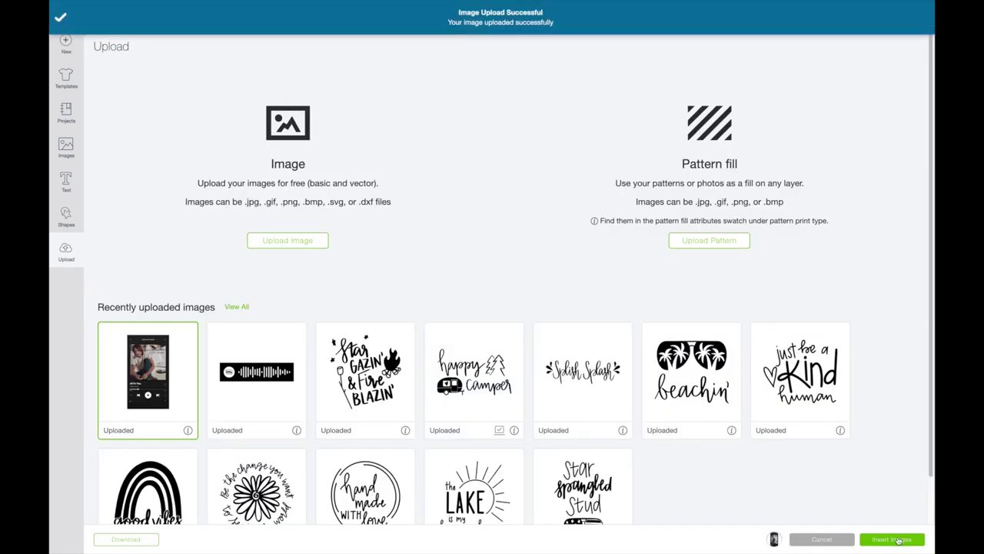
pyautogui.click(894, 540)
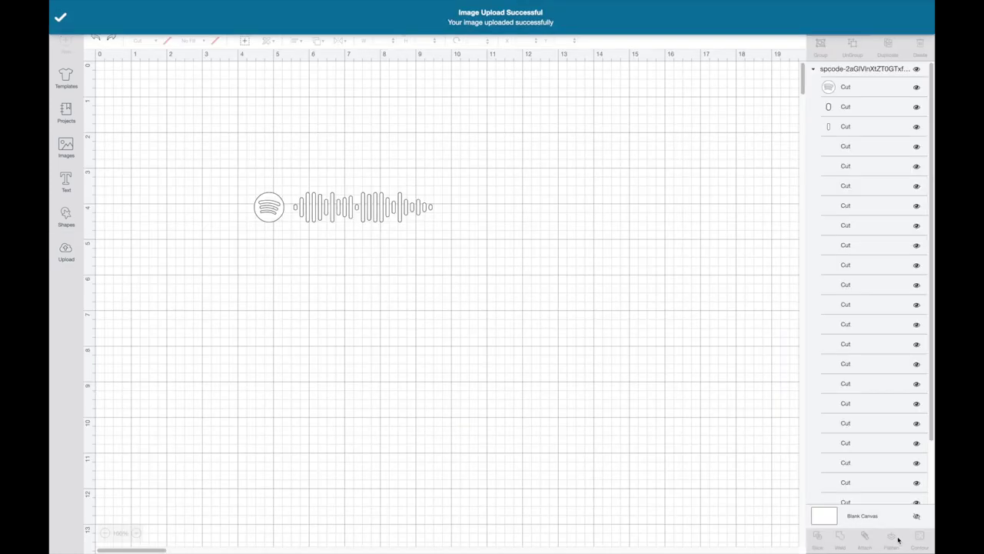
pyautogui.scroll(-5, 351, 418)
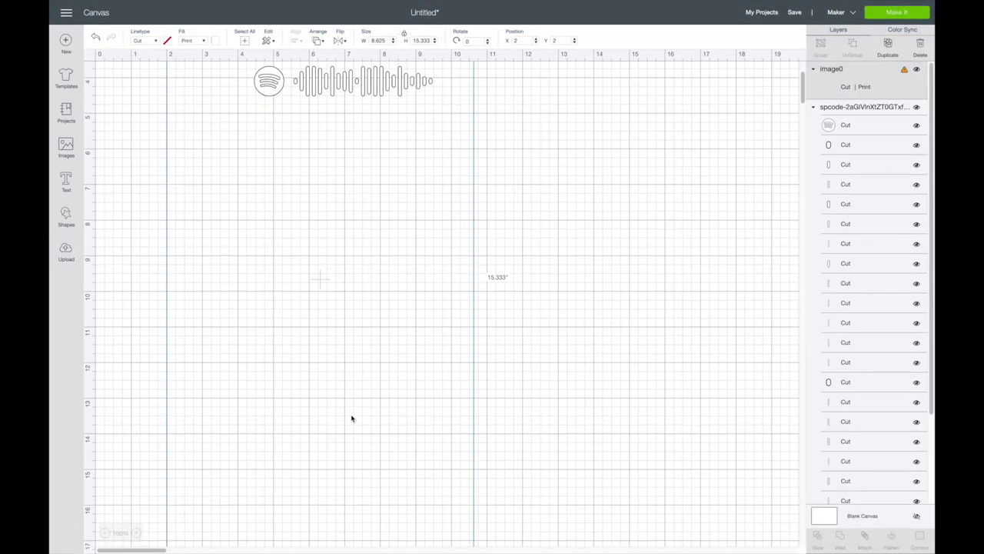
# - Resize the player screenshot to 5.523" × 9.819" and move it to the canvas top
pyautogui.moveTo(481, 404); pyautogui.dragTo(224, 160)
pyautogui.scroll(5, 223, 161)
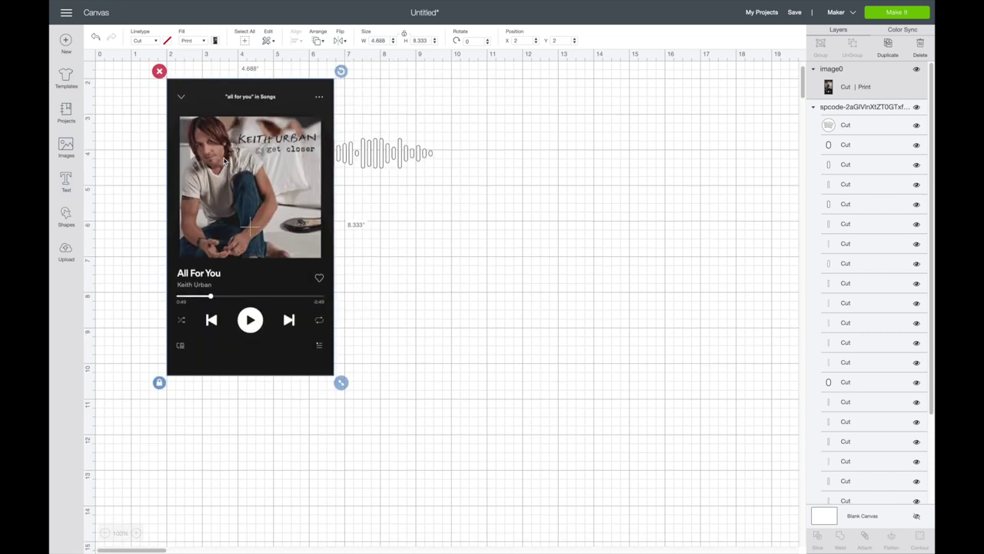
pyautogui.moveTo(280, 229); pyautogui.dragTo(675, 186)
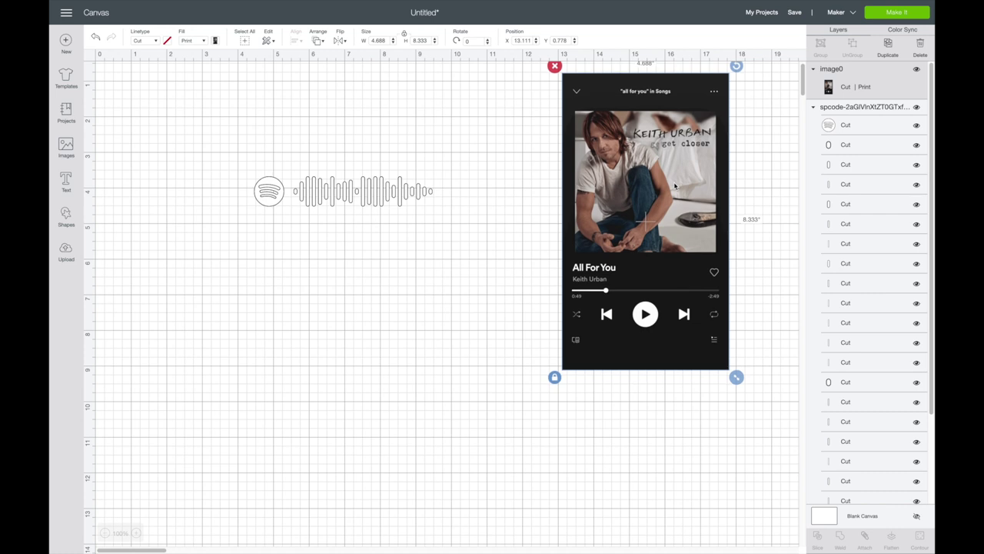
pyautogui.scroll(1, 675, 186)
pyautogui.click(499, 201)
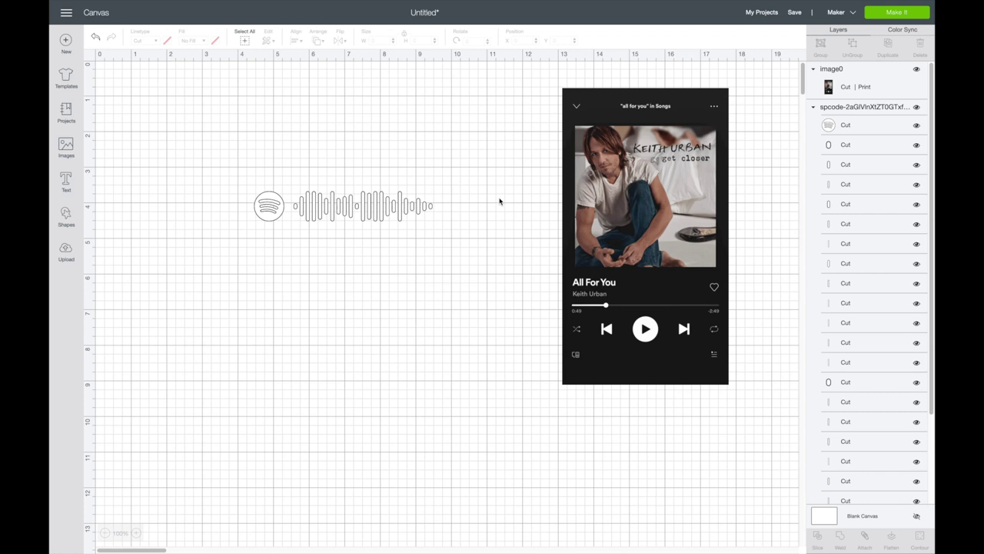
pyautogui.click(584, 231)
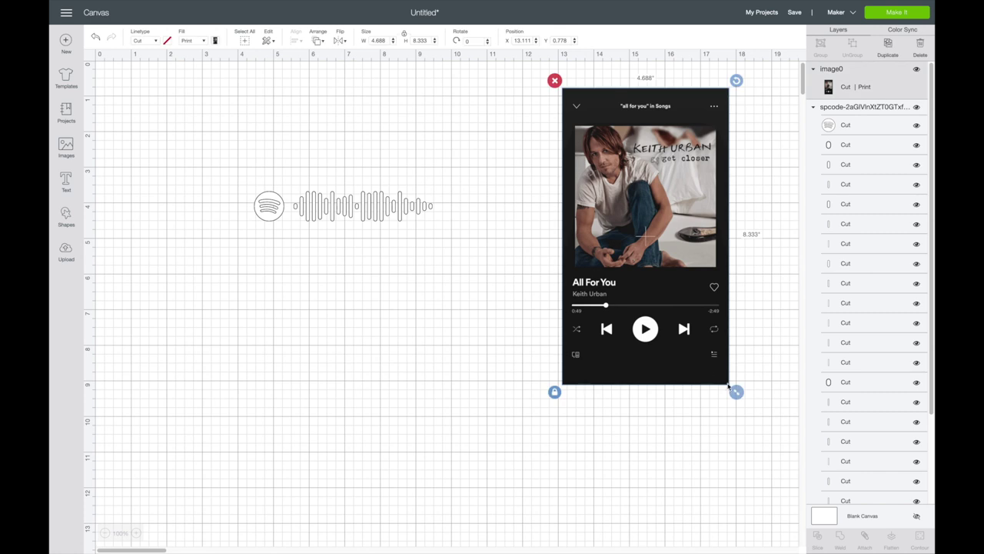
pyautogui.moveTo(736, 391); pyautogui.dragTo(805, 451)
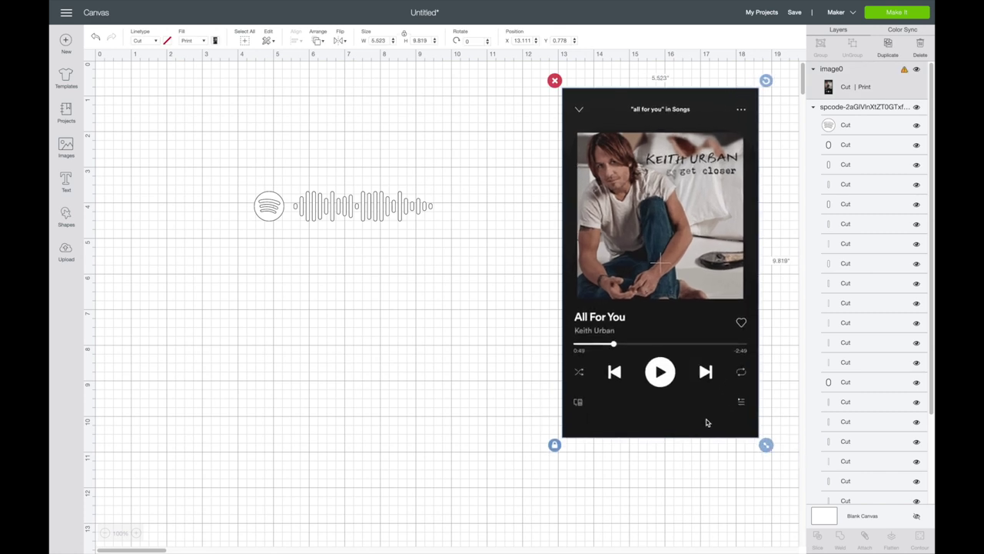
pyautogui.moveTo(707, 420); pyautogui.dragTo(702, 392)
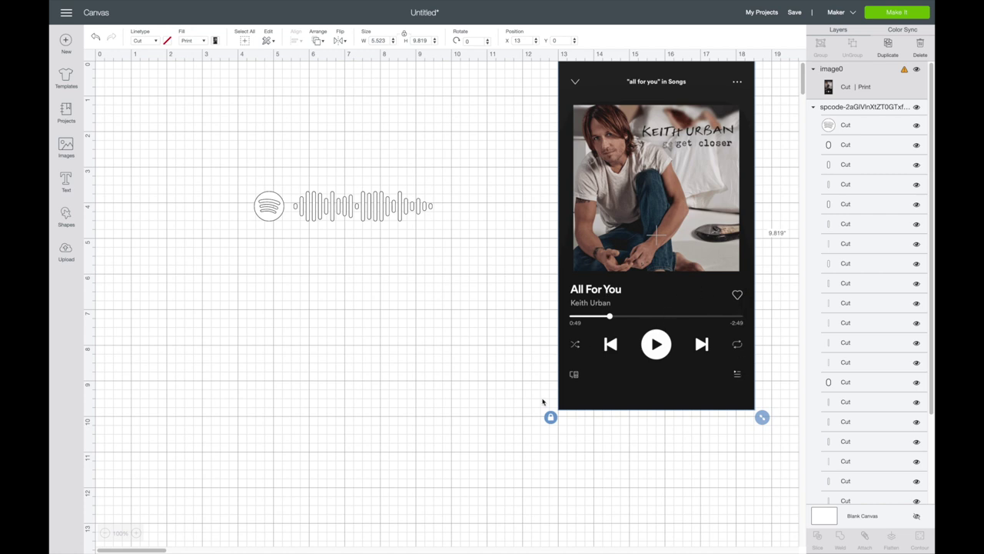
pyautogui.click(396, 336)
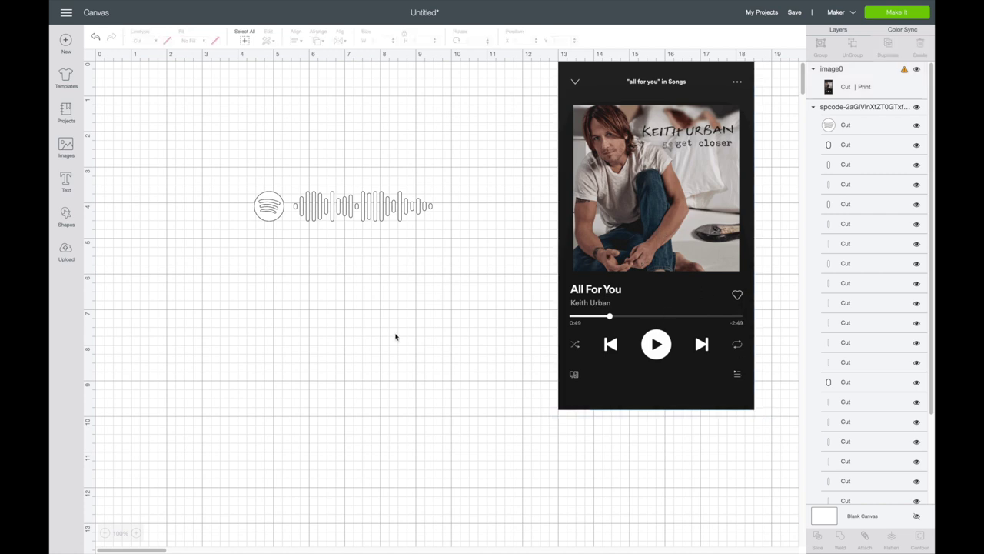
# - Add a square below the code and unlock it to 8 in wide by 10 in high
pyautogui.click(66, 217)
pyautogui.click(106, 150)
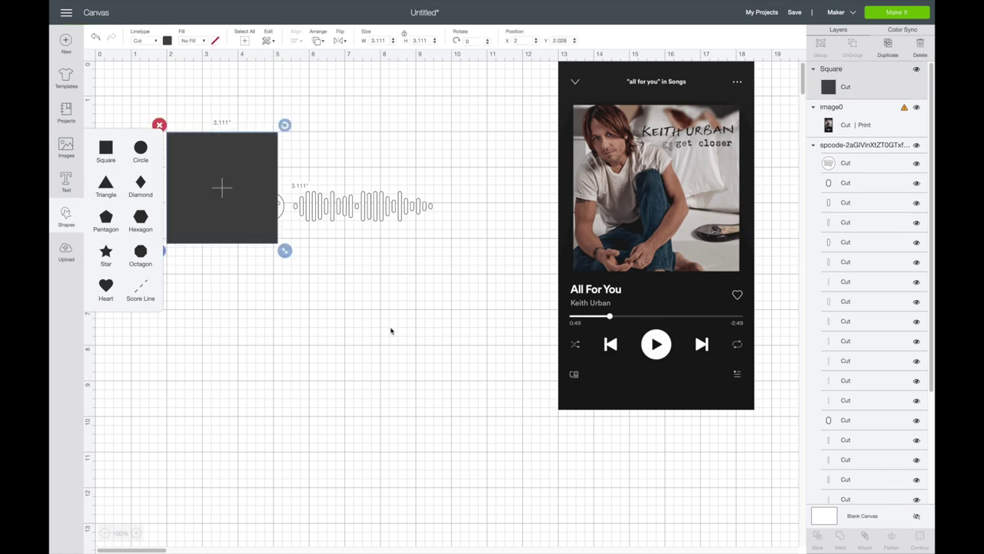
pyautogui.moveTo(333, 289); pyautogui.dragTo(364, 320)
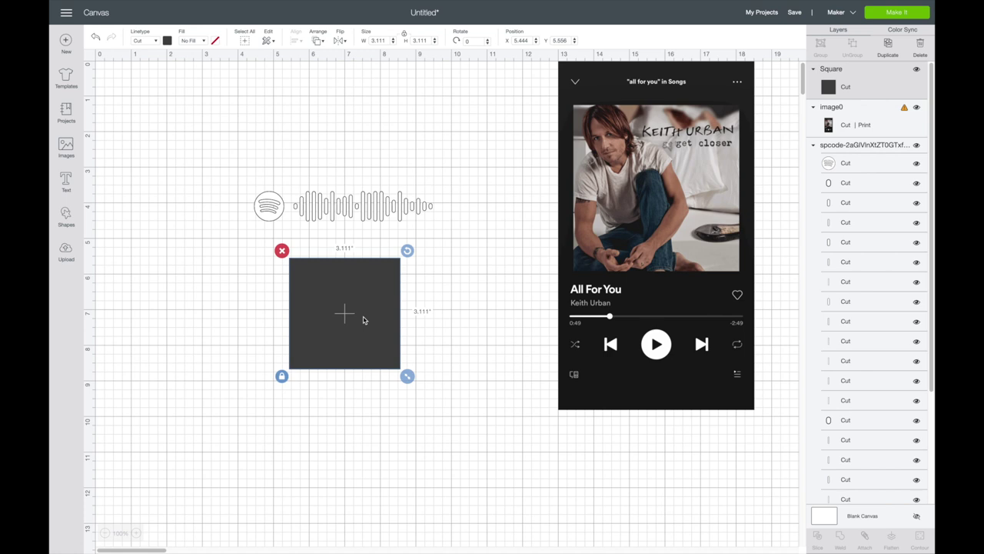
pyautogui.click(282, 377)
pyautogui.click(381, 40)
pyautogui.write('8')
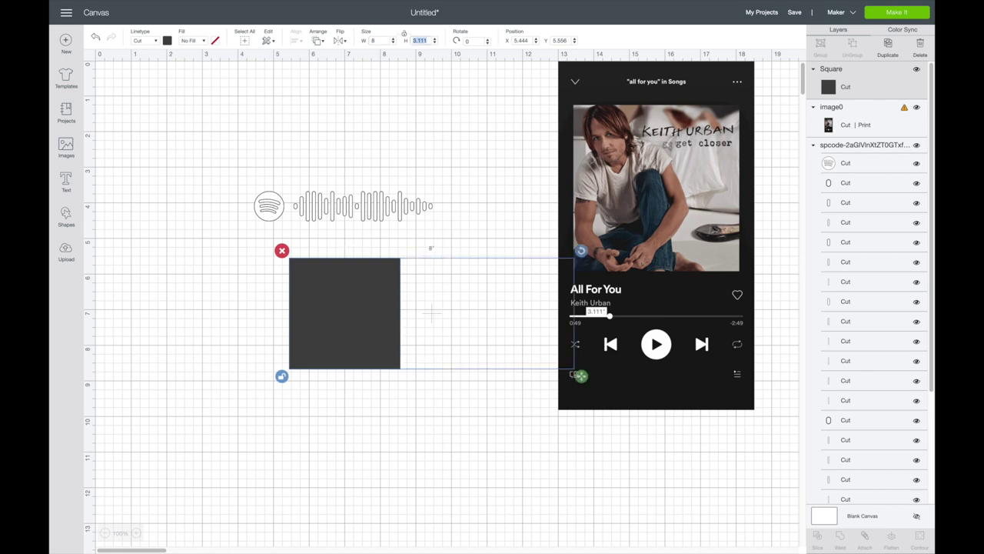
pyautogui.press('Tab')
pyautogui.write('10')
pyautogui.press('Return')
# - Make the rectangle white, reposition it, and send it to the back
pyautogui.hscroll(3, 400, 308)
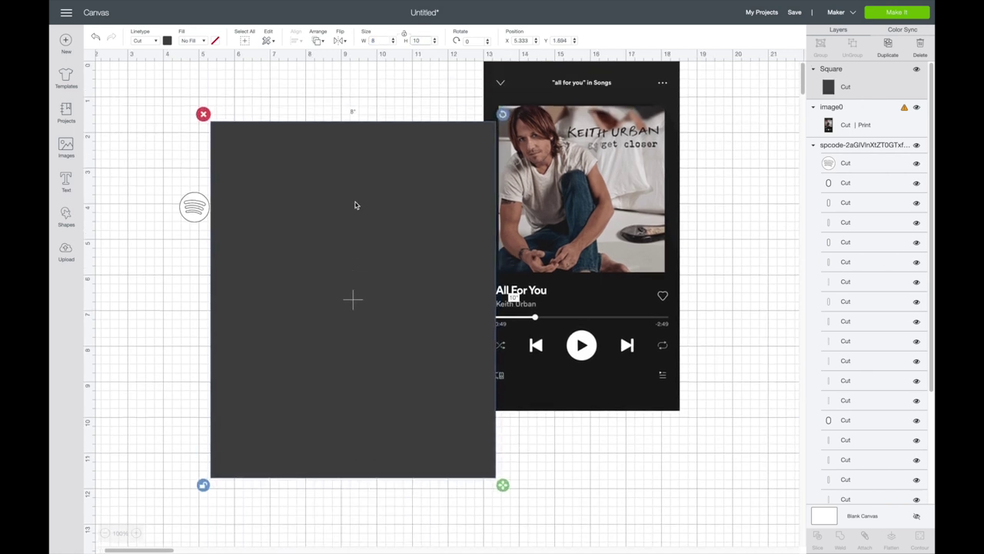
pyautogui.click(167, 40)
pyautogui.click(190, 76)
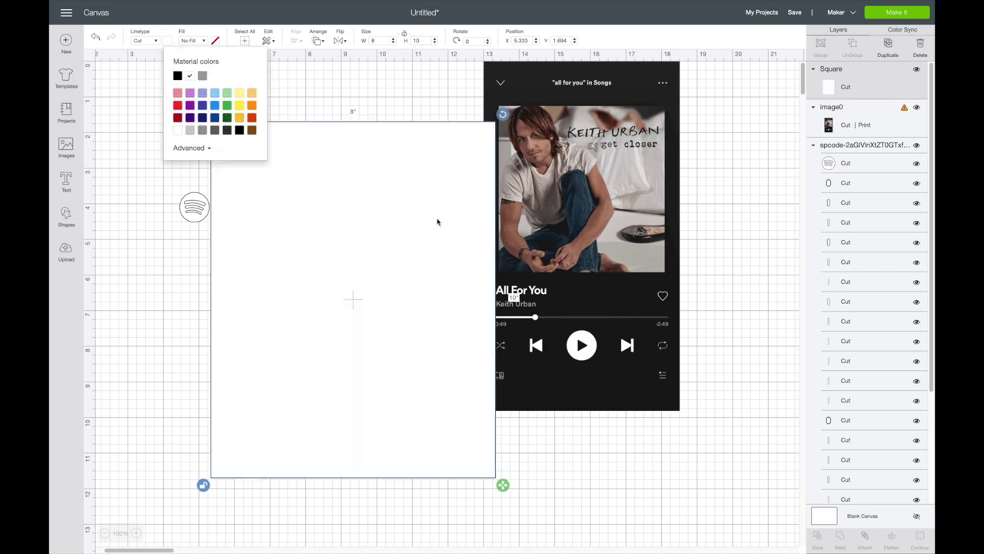
pyautogui.moveTo(437, 220); pyautogui.dragTo(453, 195)
pyautogui.click(194, 206)
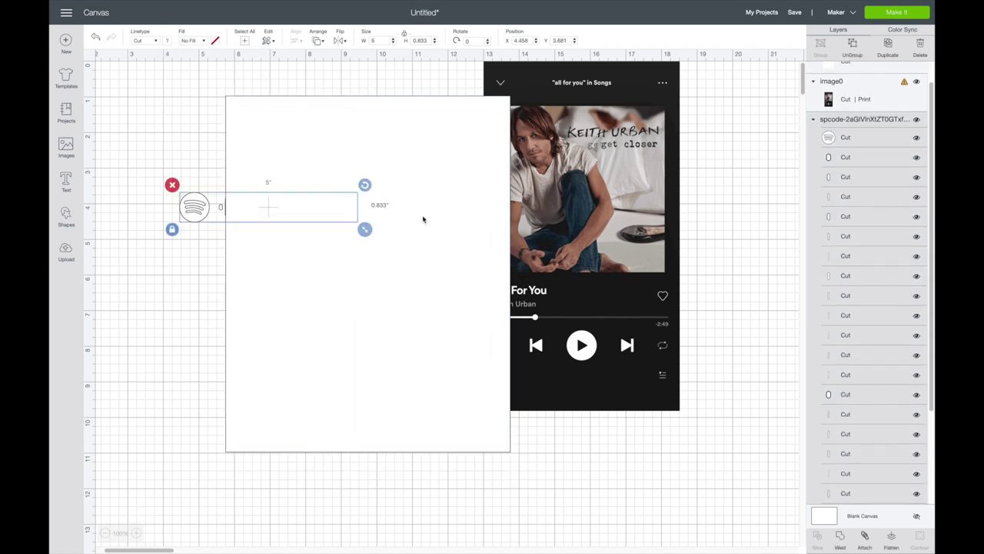
pyautogui.click(424, 217)
pyautogui.rightClick(423, 219)
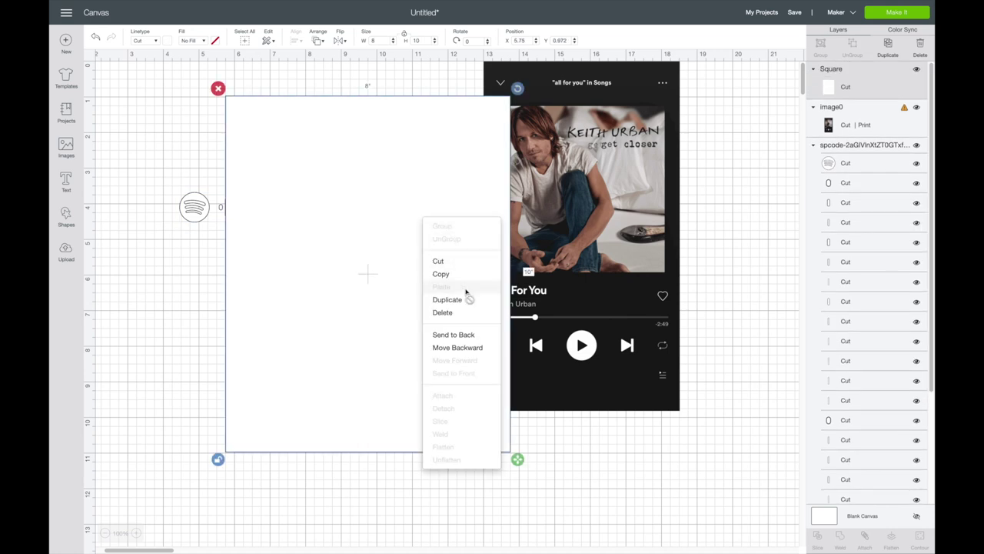
pyautogui.click(460, 334)
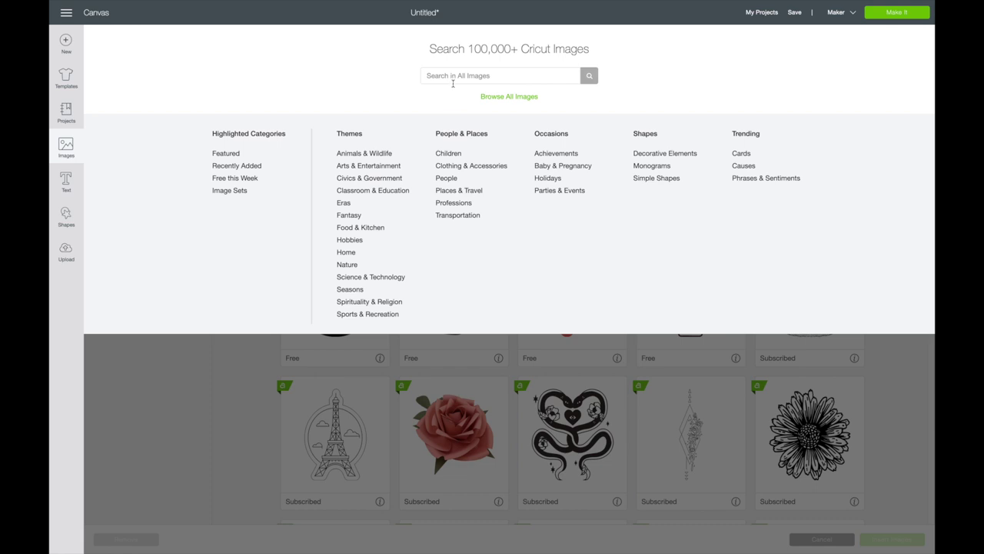
# - Search the image library for 'heart' and insert the red heart with beige outline
pyautogui.click(451, 78)
pyautogui.write('heart')
pyautogui.press('Return')
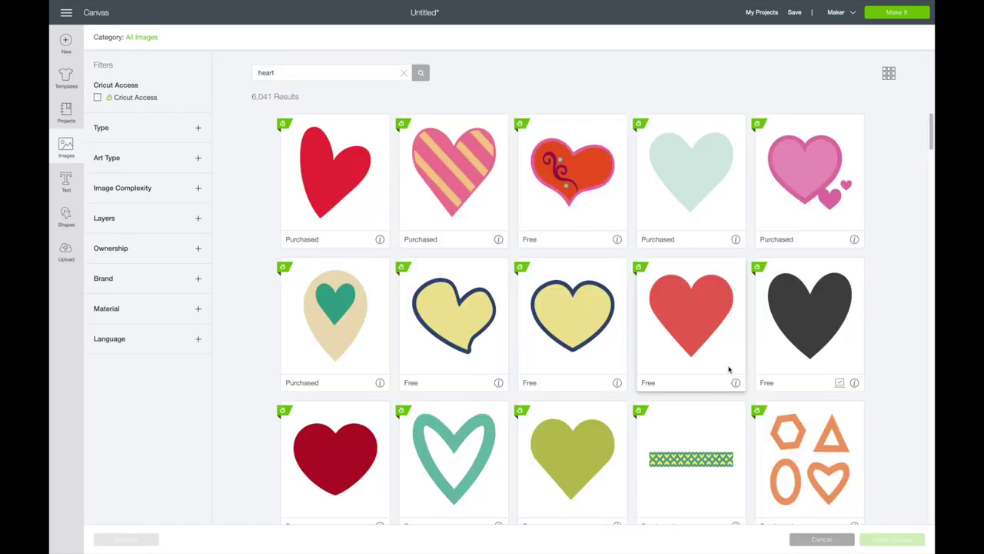
pyautogui.scroll(-2, 729, 370)
pyautogui.scroll(-5, 729, 369)
pyautogui.click(466, 307)
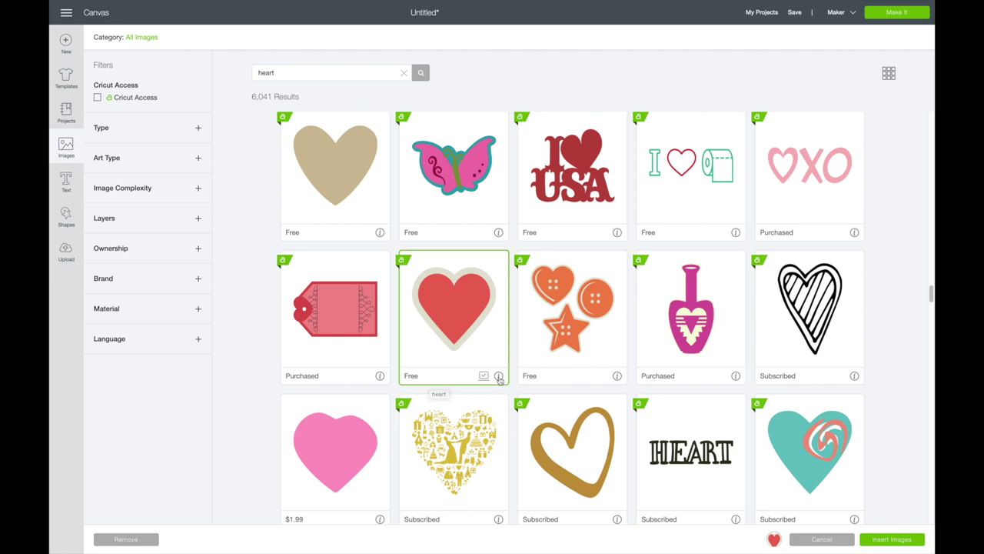
pyautogui.moveTo(498, 376)
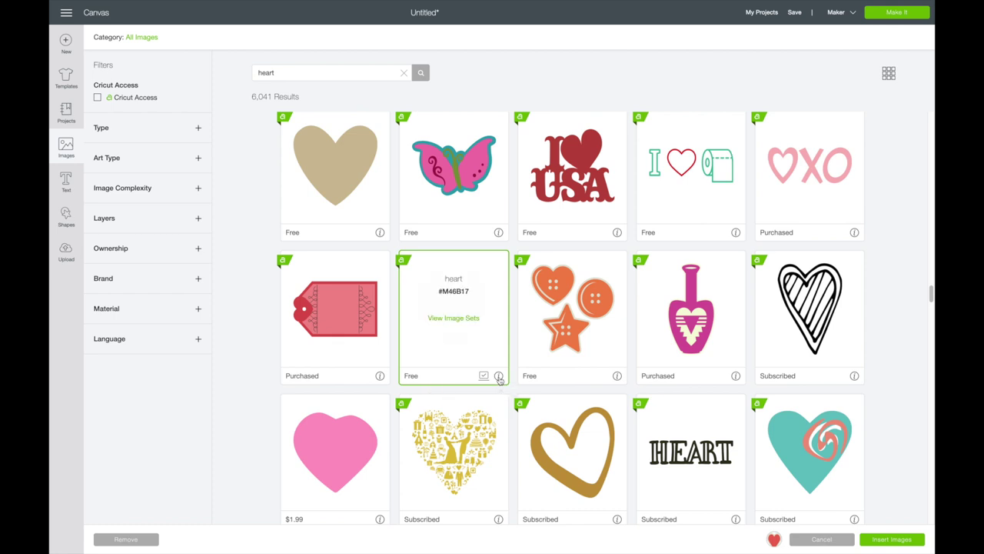
pyautogui.click(884, 539)
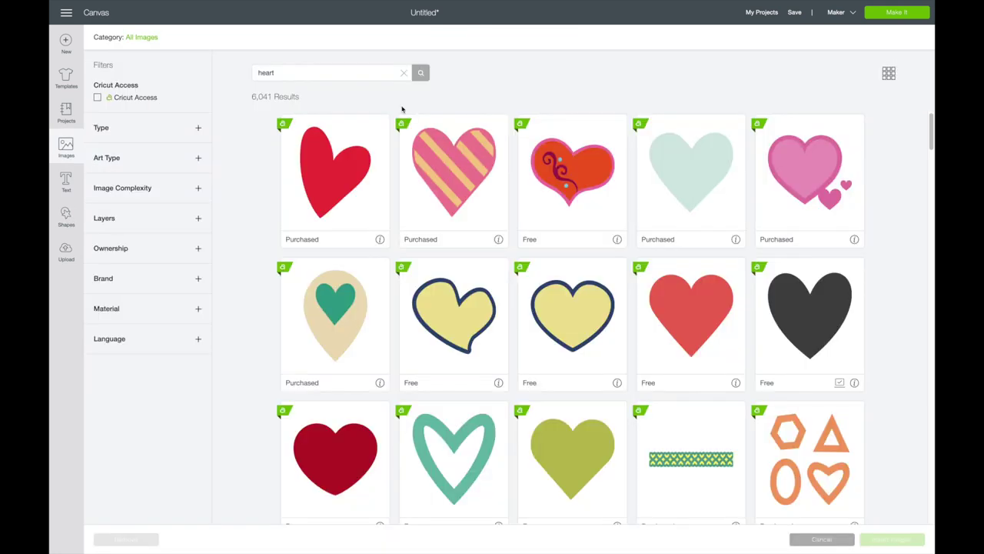
# - Search for 'rounded rectangle' and insert the red and purple rounded rectangle
pyautogui.click(331, 72)
pyautogui.hotkey('ctrl', 'a')
pyautogui.write('rounded rectangle')
pyautogui.press('Return')
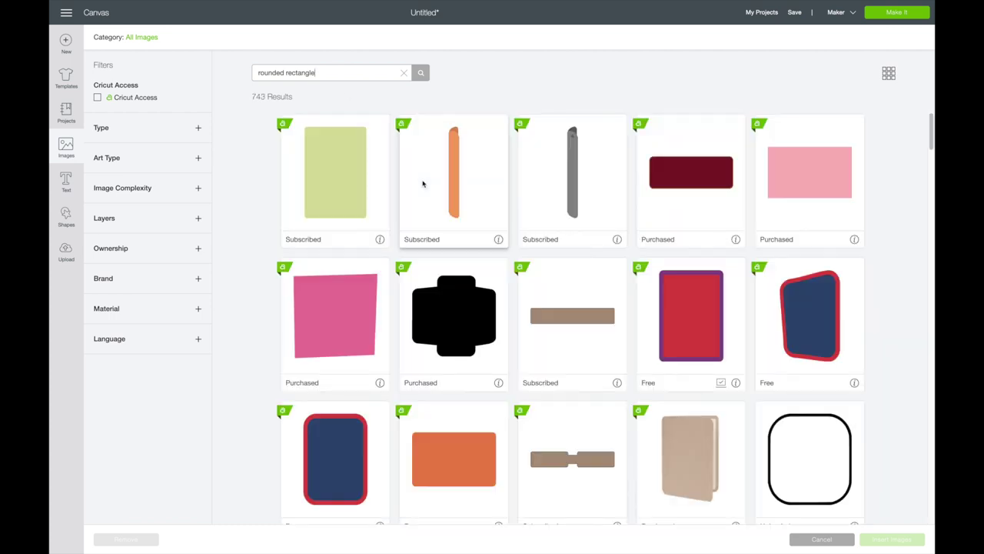
pyautogui.click(676, 323)
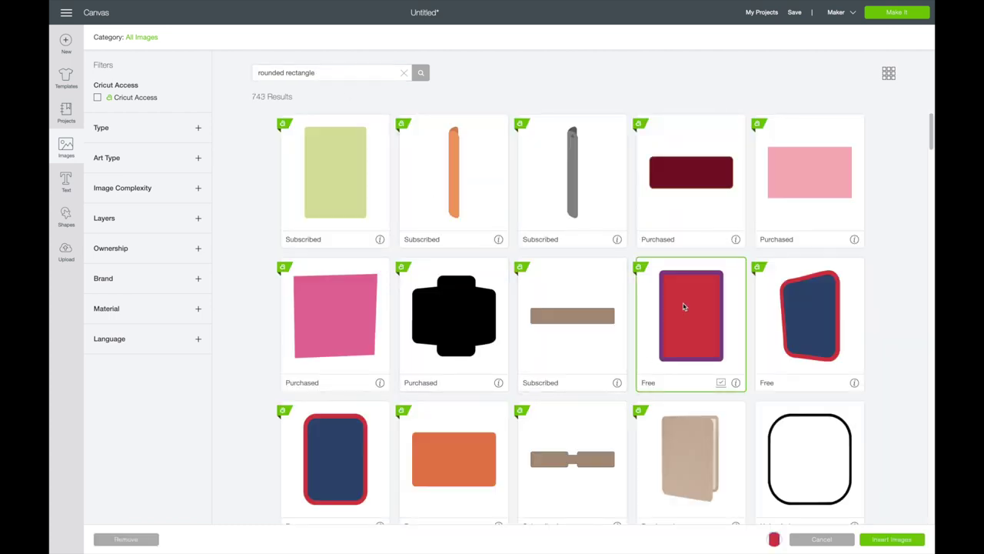
pyautogui.scroll(-1, 683, 306)
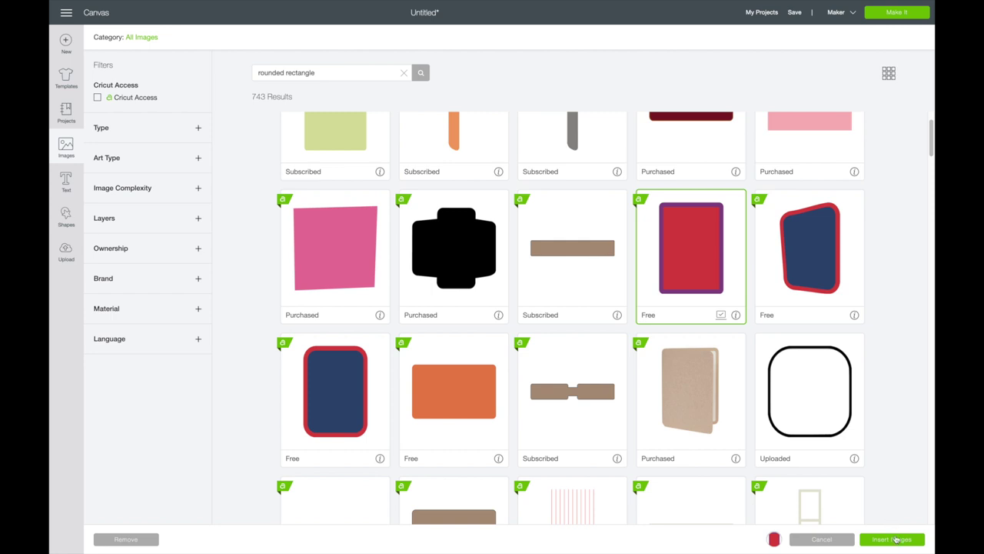
pyautogui.click(896, 540)
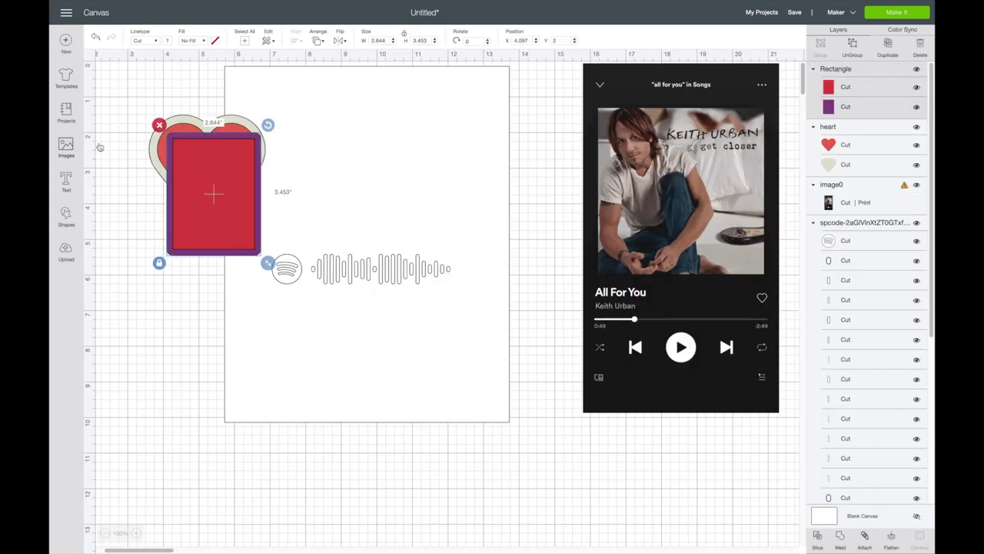
# - Insert the purple rounded triangle and move it and the rectangle to the lower right
pyautogui.click(77, 152)
pyautogui.click(404, 73)
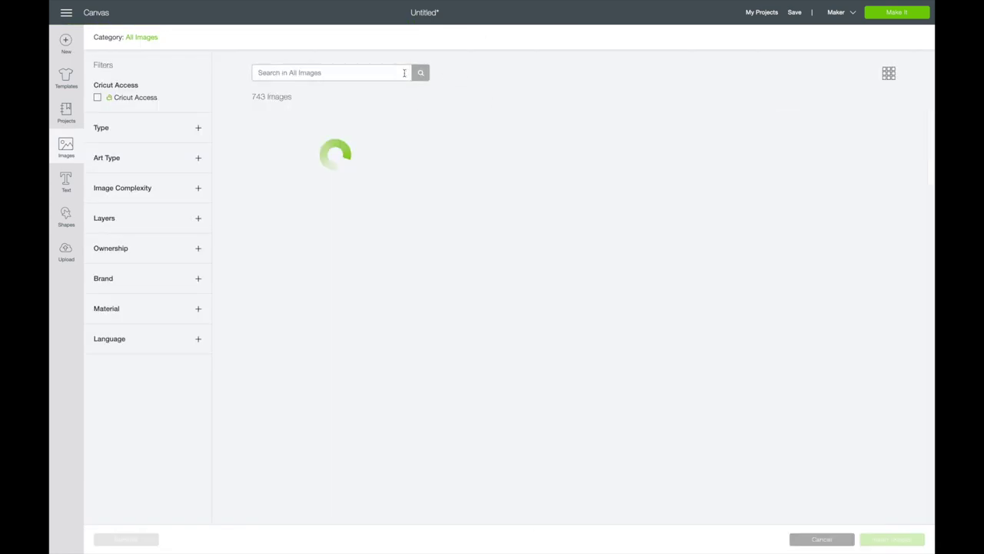
pyautogui.write('rounded triangle')
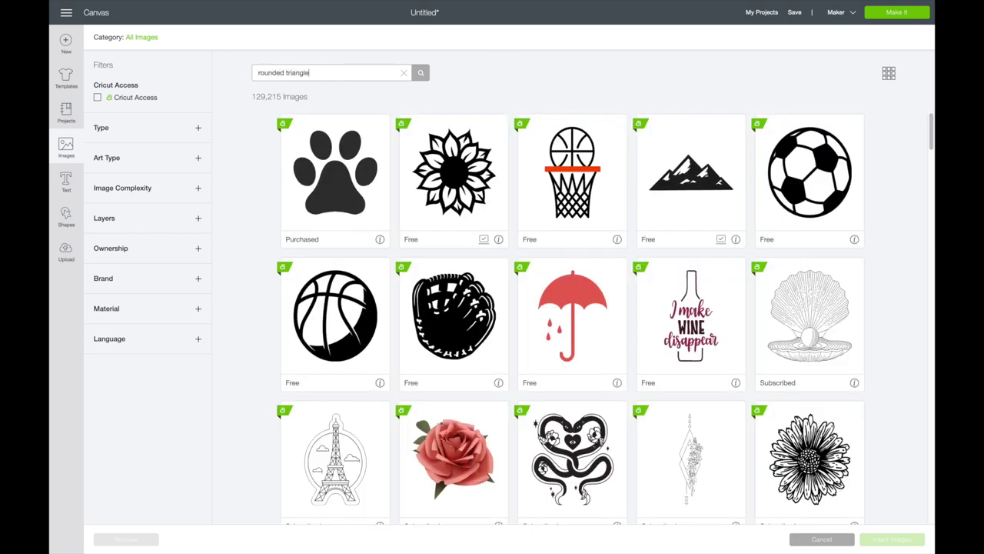
pyautogui.press('Return')
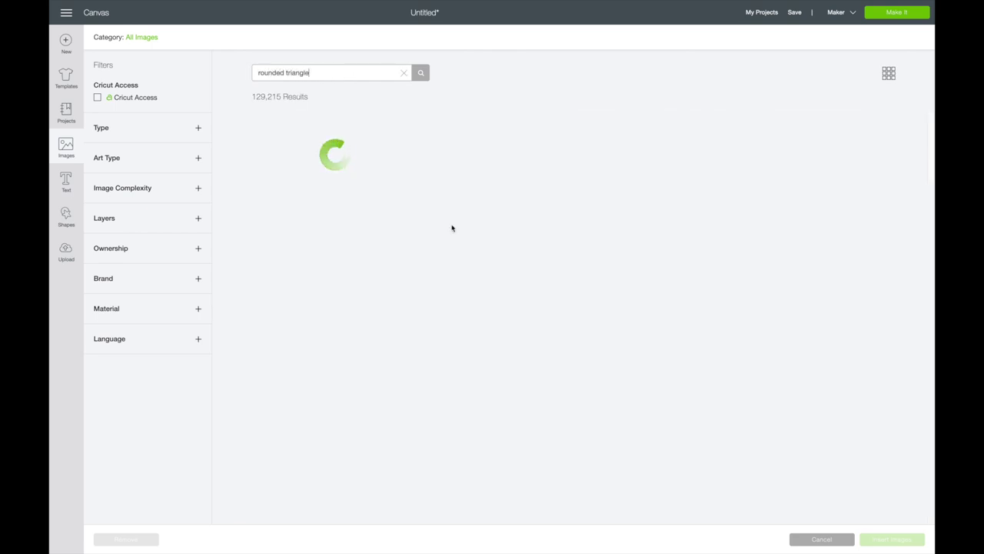
pyautogui.click(786, 200)
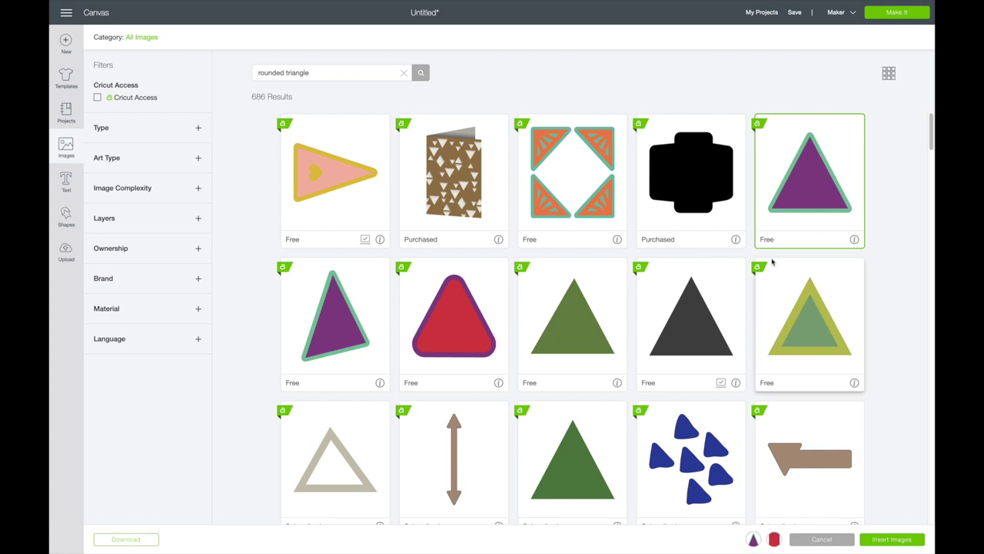
pyautogui.click(892, 539)
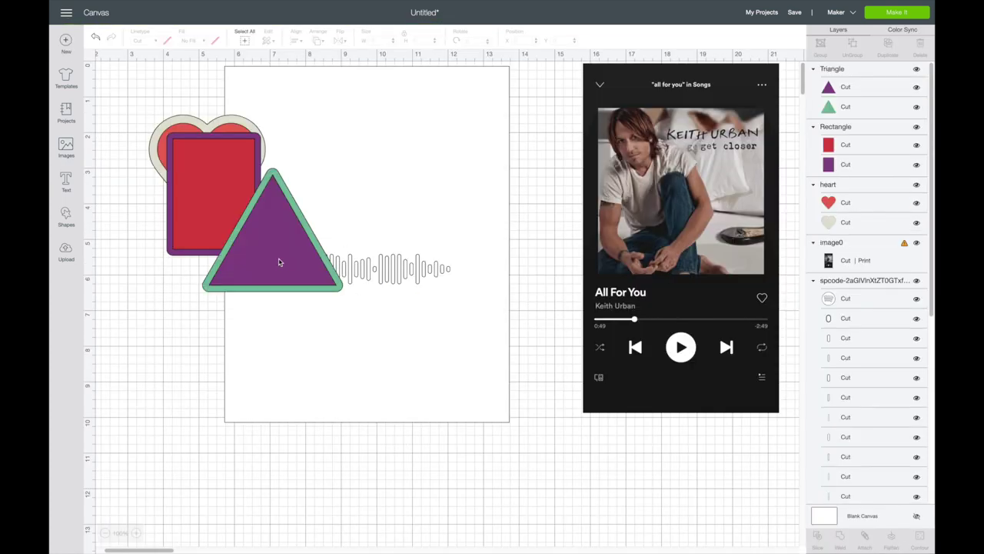
pyautogui.moveTo(277, 262); pyautogui.dragTo(684, 453)
pyautogui.moveTo(204, 205); pyautogui.dragTo(719, 480)
# - Slice the heart and pull apart the red, beige solid and outline hearts
pyautogui.moveTo(231, 165); pyautogui.dragTo(434, 441)
pyautogui.scroll(-2, 434, 441)
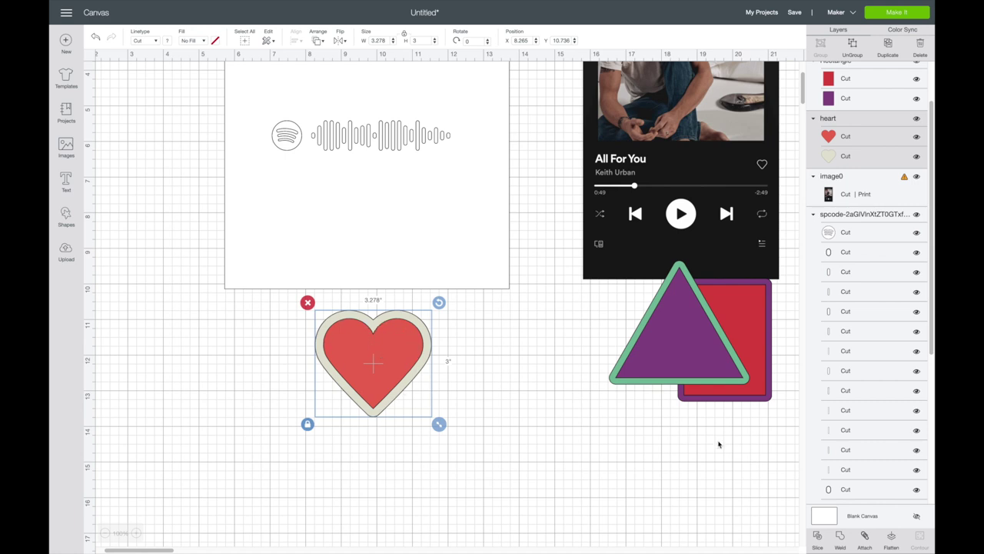
pyautogui.click(817, 535)
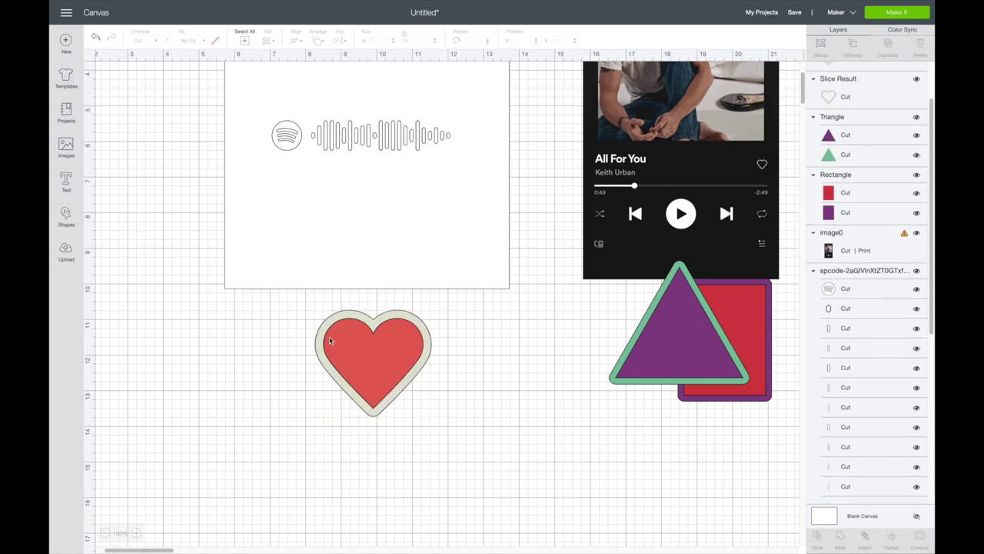
pyautogui.click(344, 359)
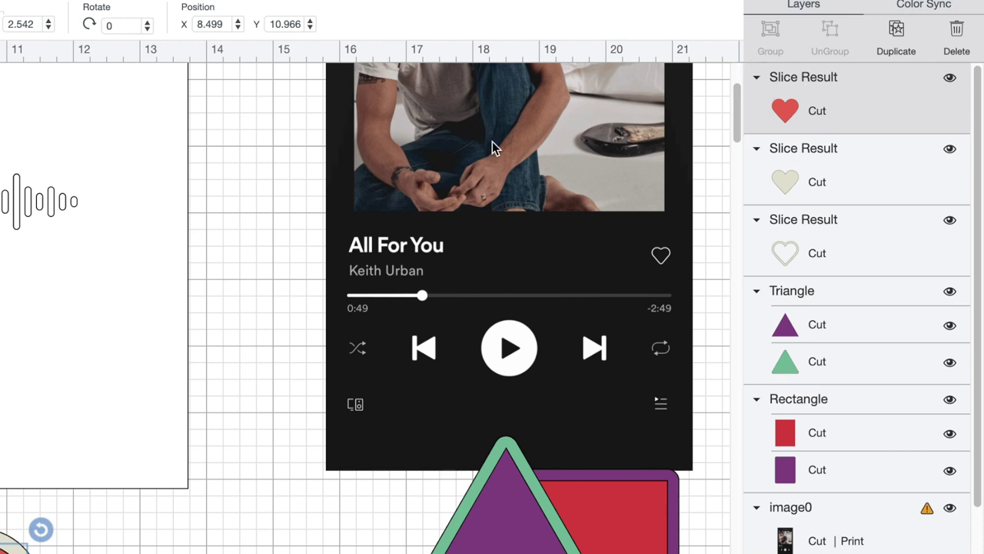
pyautogui.click(101, 553)
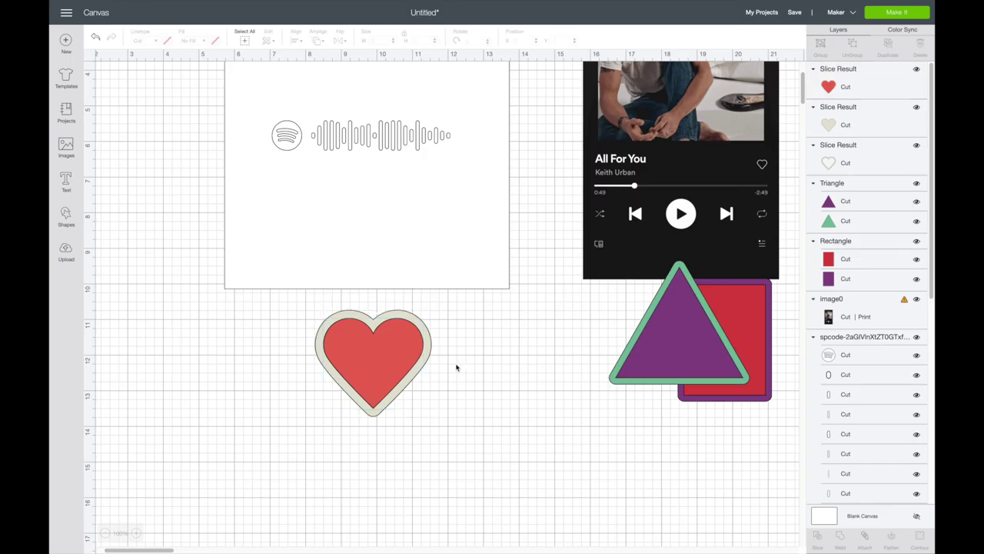
pyautogui.moveTo(376, 367); pyautogui.dragTo(252, 361)
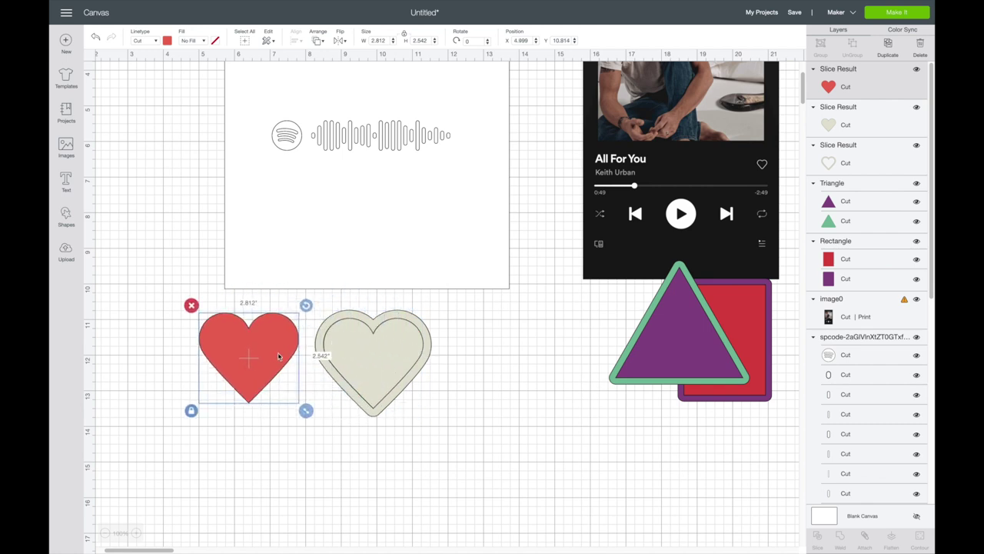
pyautogui.moveTo(387, 374); pyautogui.dragTo(259, 430)
pyautogui.moveTo(410, 327); pyautogui.dragTo(504, 327)
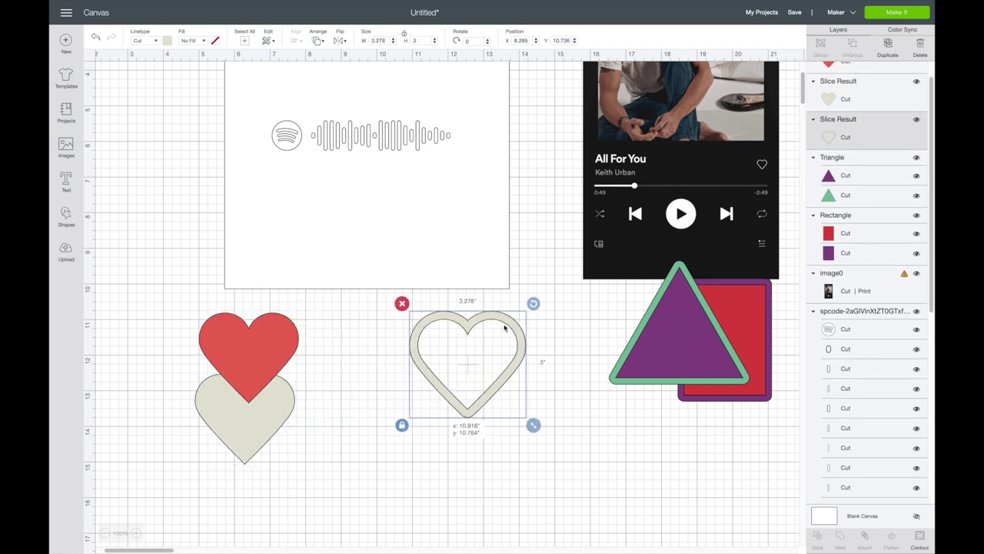
# - Delete the red heart and the beige solid heart
pyautogui.click(270, 362)
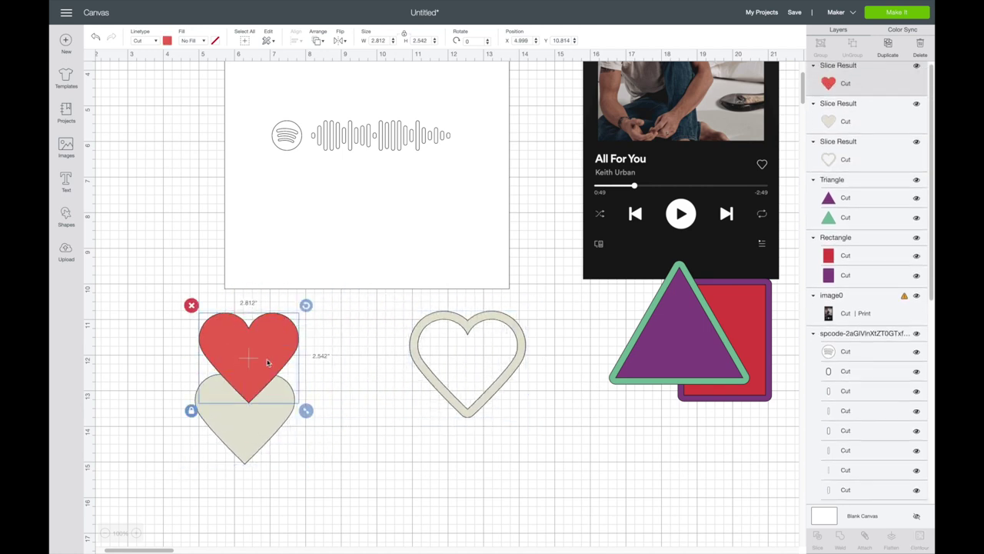
pyautogui.click(187, 303)
pyautogui.click(227, 385)
pyautogui.click(235, 366)
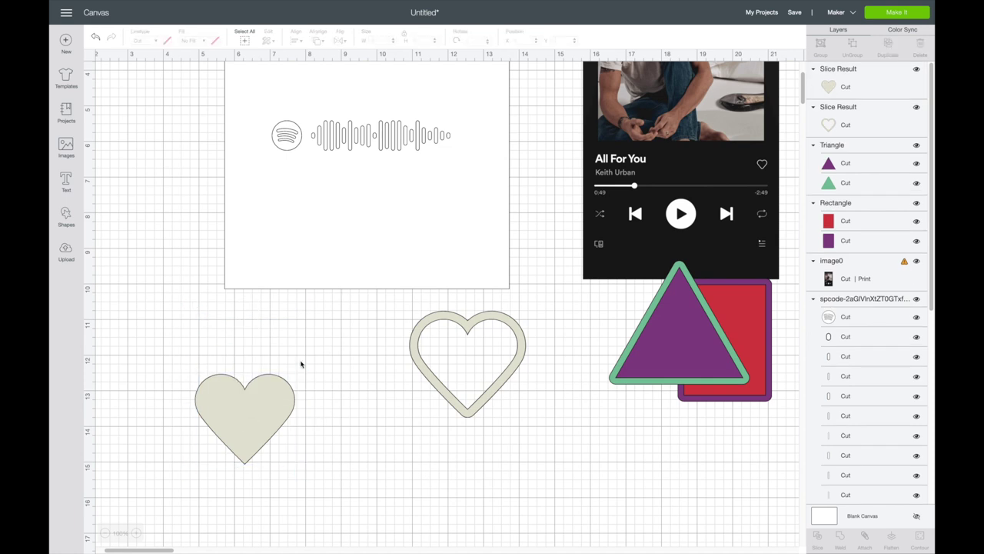
pyautogui.click(229, 403)
pyautogui.press('Delete')
# - Make the outline heart black, shrink it to 0.556" × 0.509", and place it below the code
pyautogui.click(510, 356)
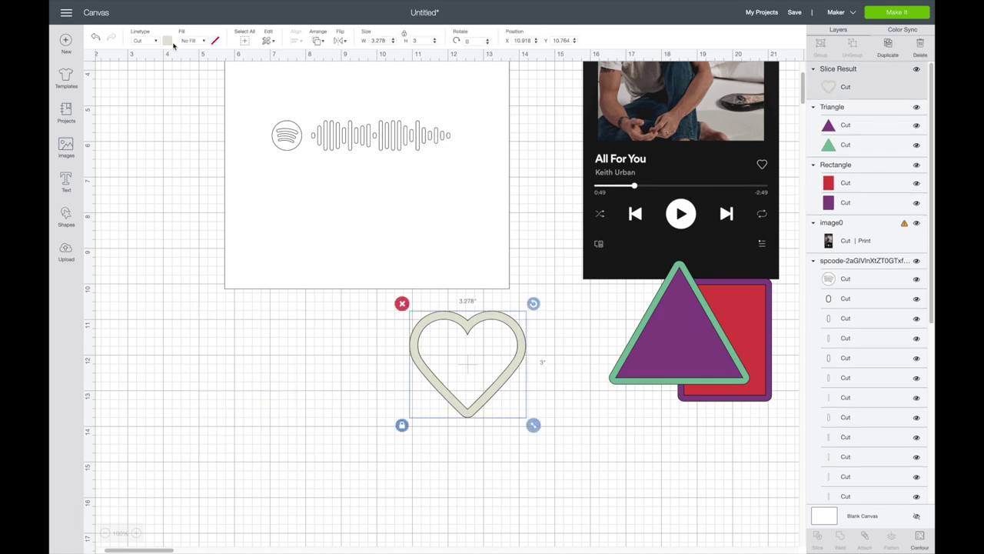
pyautogui.click(167, 40)
pyautogui.click(189, 76)
pyautogui.moveTo(533, 425); pyautogui.dragTo(433, 354)
pyautogui.scroll(3, 435, 357)
pyautogui.moveTo(416, 438); pyautogui.dragTo(476, 319)
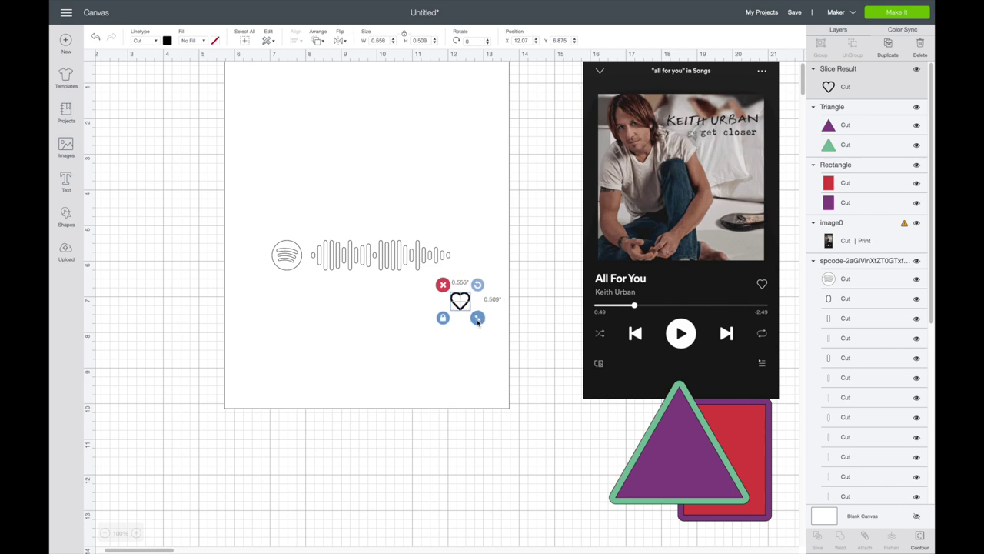
pyautogui.hscroll(5, 571, 400)
pyautogui.hscroll(-2, 571, 400)
pyautogui.scroll(-2, 573, 401)
pyautogui.moveTo(575, 402); pyautogui.dragTo(513, 410)
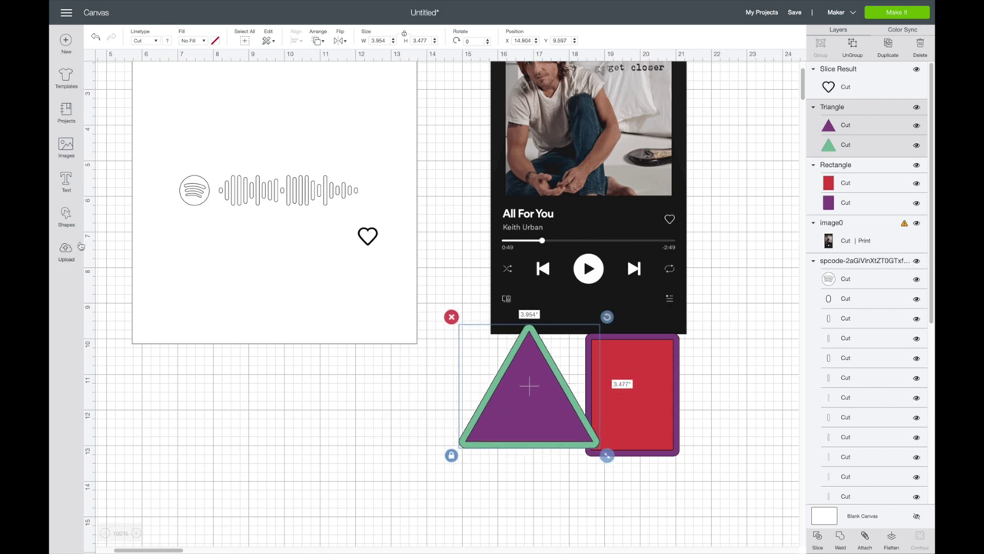
# - Add a dark grey 3.111" circle, undoing the accidental move of the plaque base
pyautogui.click(66, 217)
pyautogui.click(141, 148)
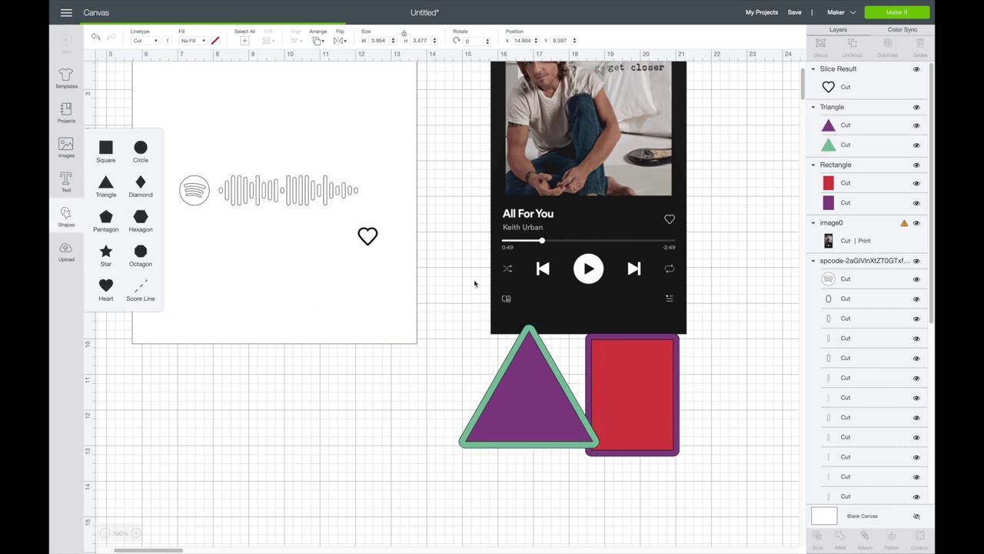
pyautogui.moveTo(266, 255); pyautogui.dragTo(327, 271)
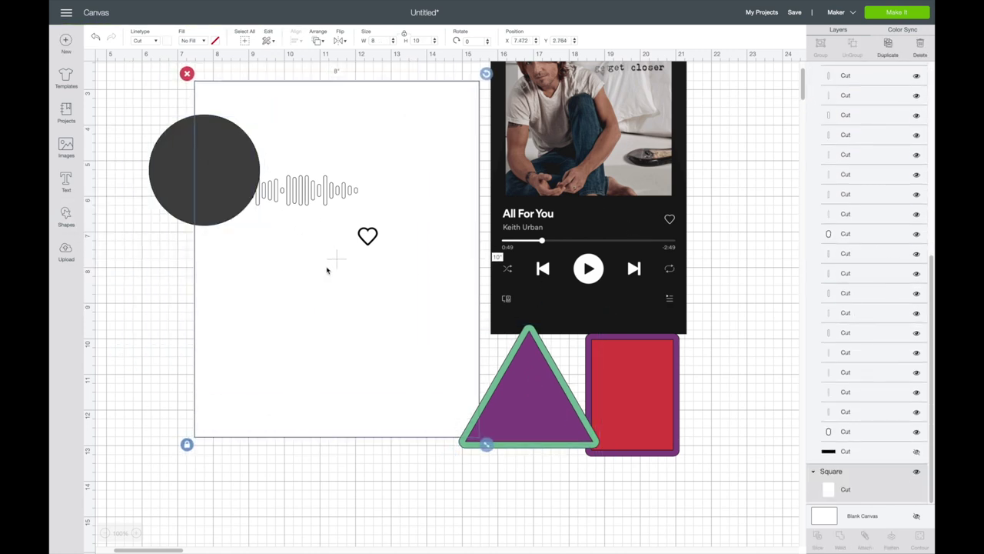
pyautogui.hotkey('ctrl', 'z')
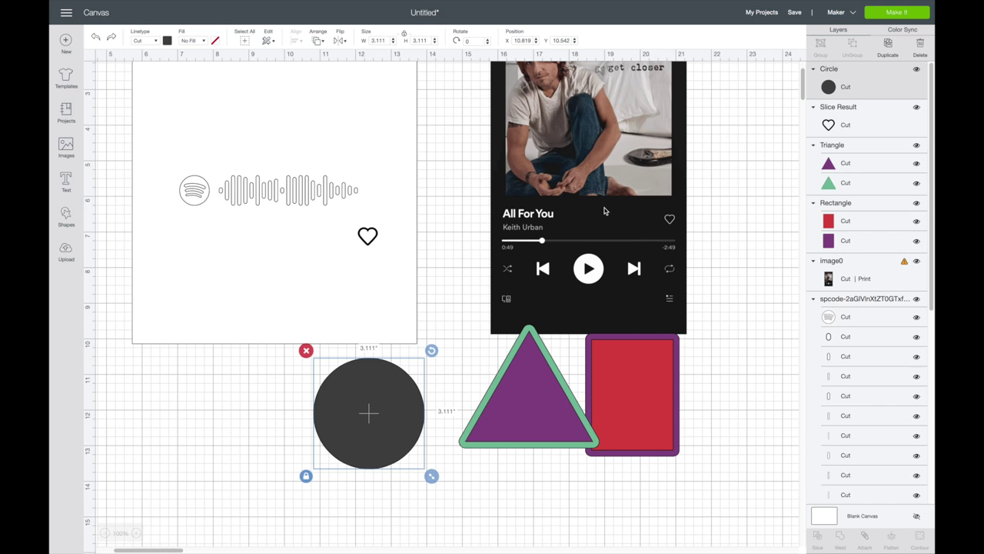
pyautogui.click(551, 253)
pyautogui.scroll(2, 551, 253)
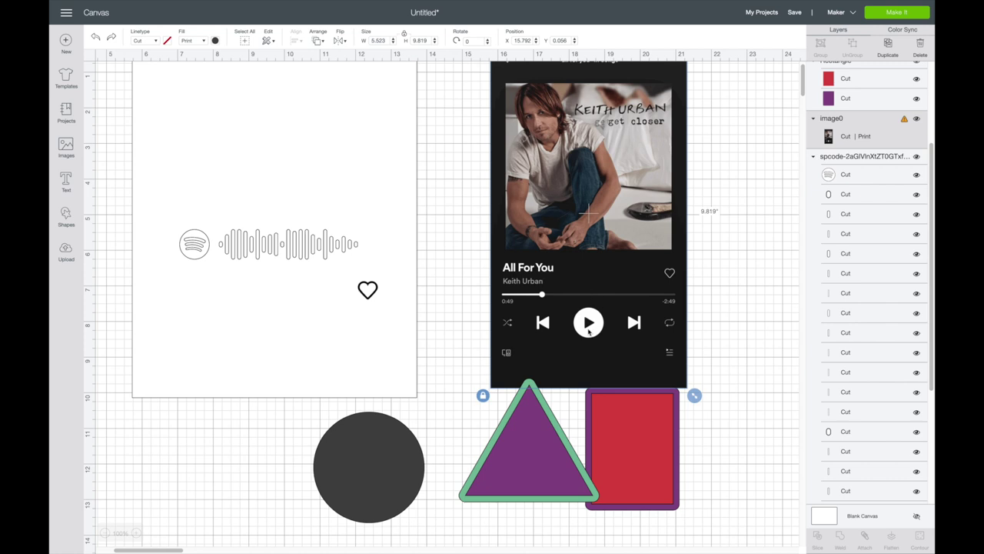
# - Upload the paused-song screenshot IMG_5438 as Print Then Cut and insert it
pyautogui.click(67, 253)
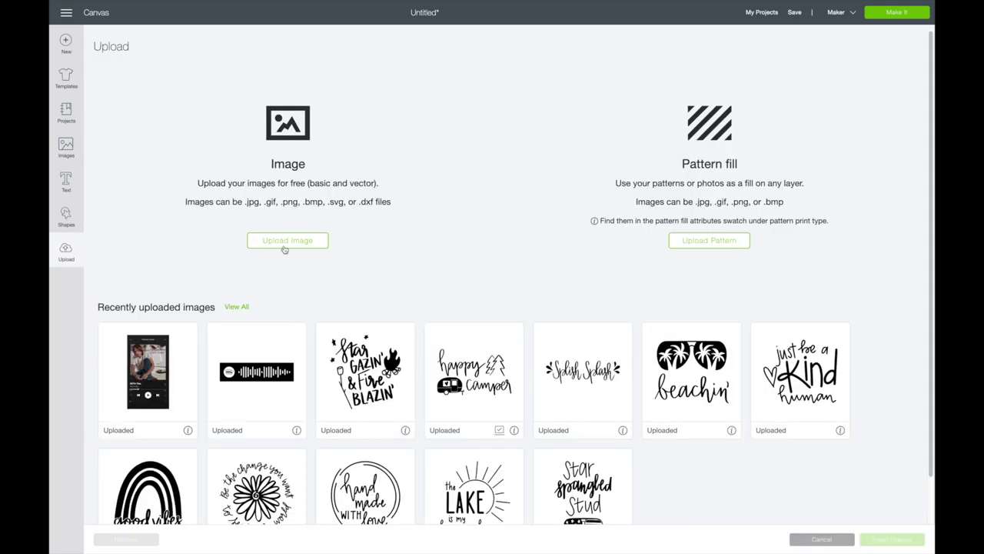
pyautogui.click(284, 240)
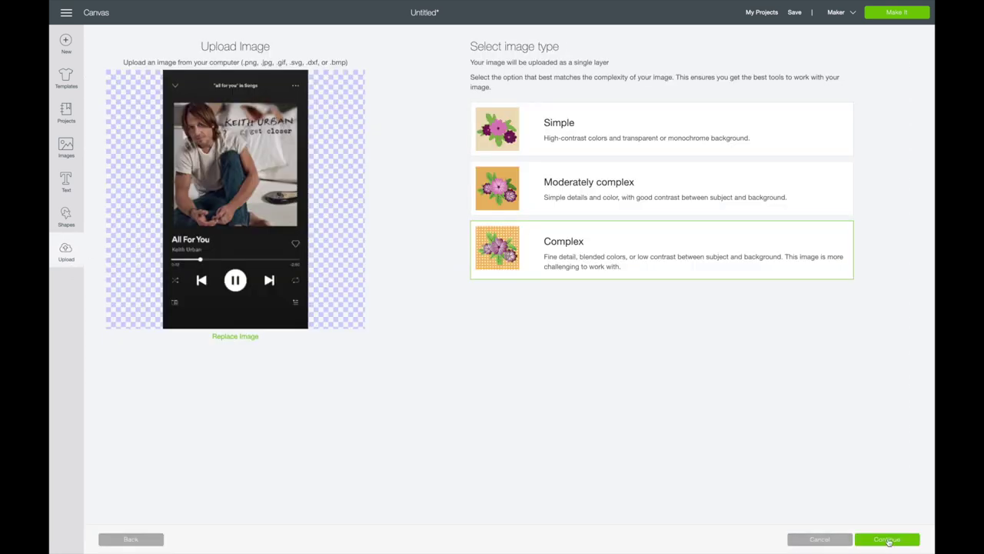
pyautogui.click(889, 540)
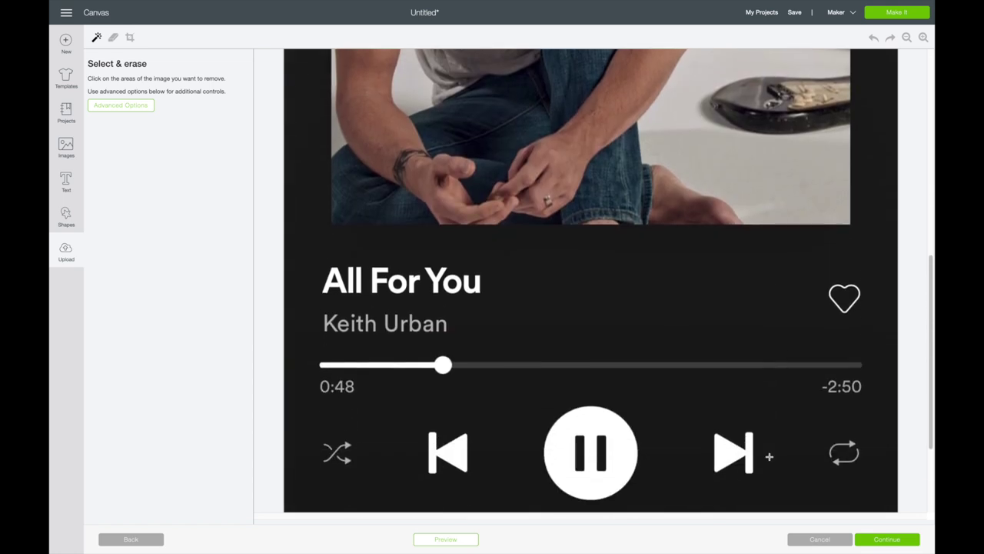
pyautogui.click(884, 540)
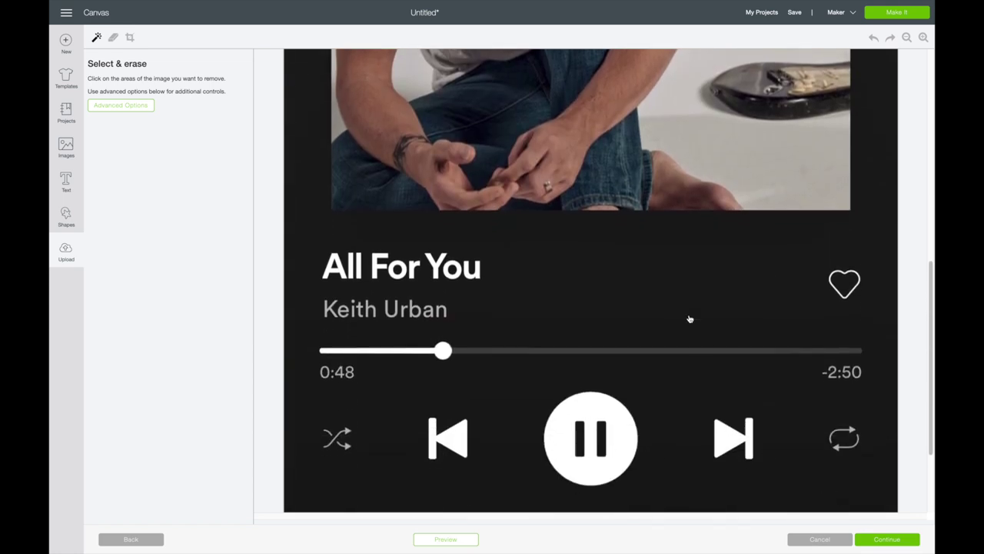
pyautogui.click(874, 540)
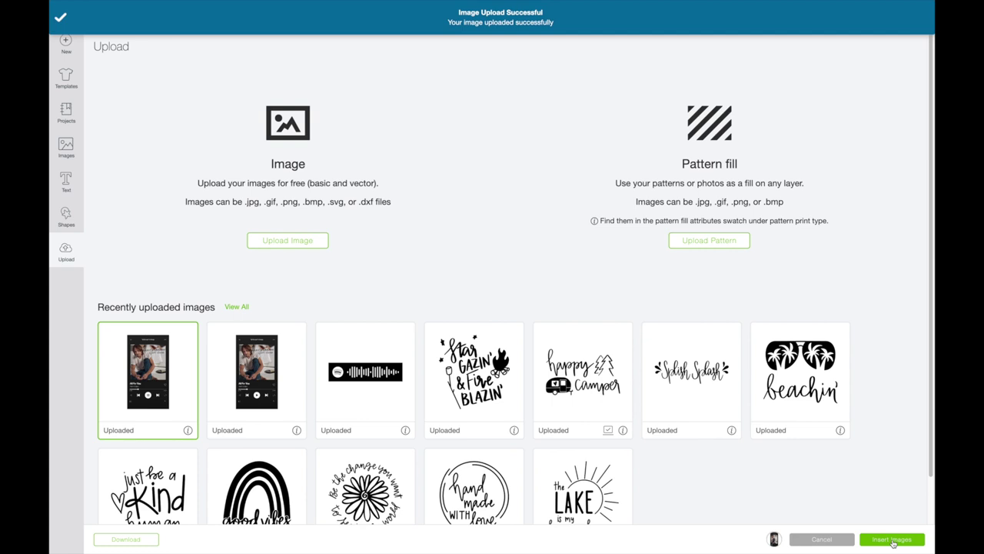
pyautogui.click(892, 540)
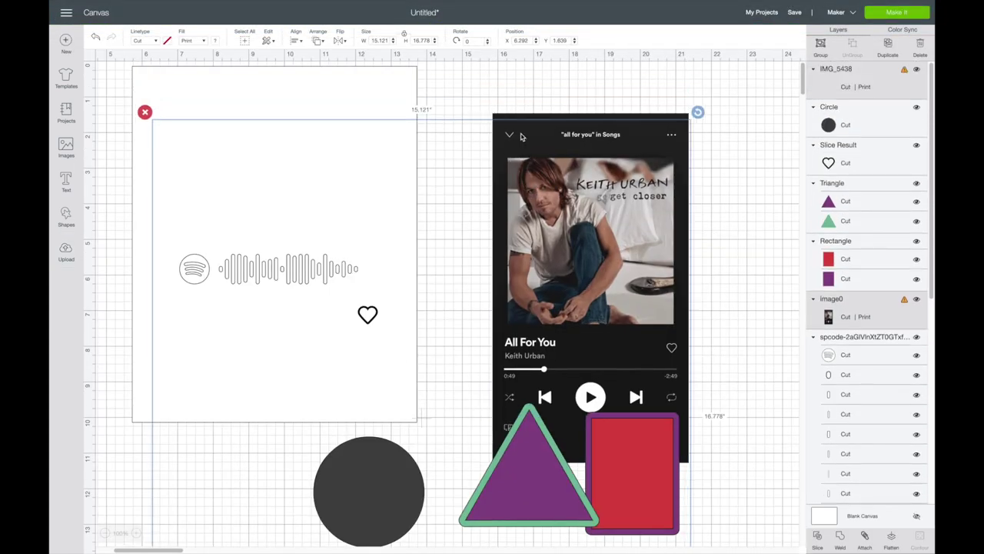
# - Delete the old image0 player screenshot
pyautogui.click(565, 161)
pyautogui.press('Delete')
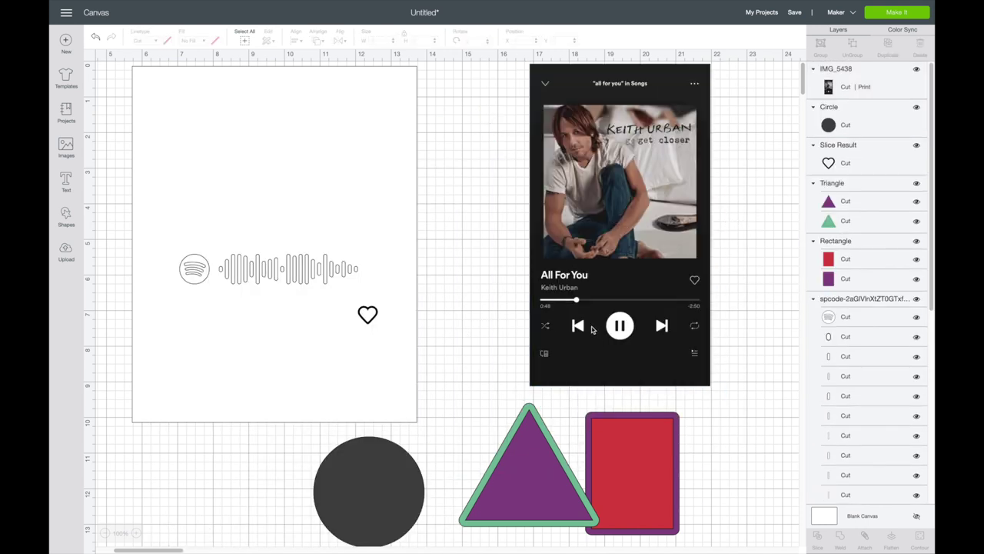
pyautogui.scroll(-5, 389, 424)
# - Change the grey circle's colour to black
pyautogui.click(429, 407)
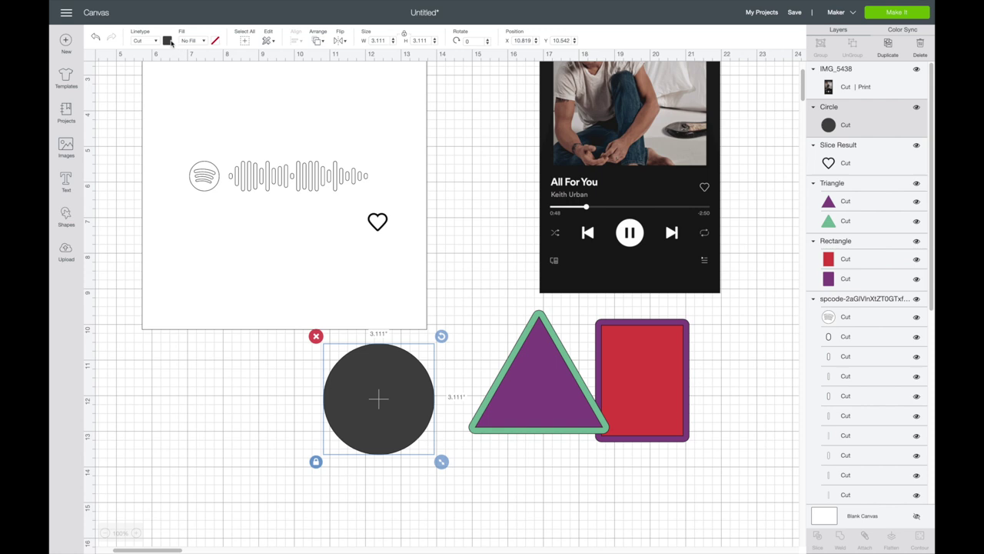
pyautogui.click(167, 40)
pyautogui.click(189, 76)
pyautogui.scroll(-2, 539, 390)
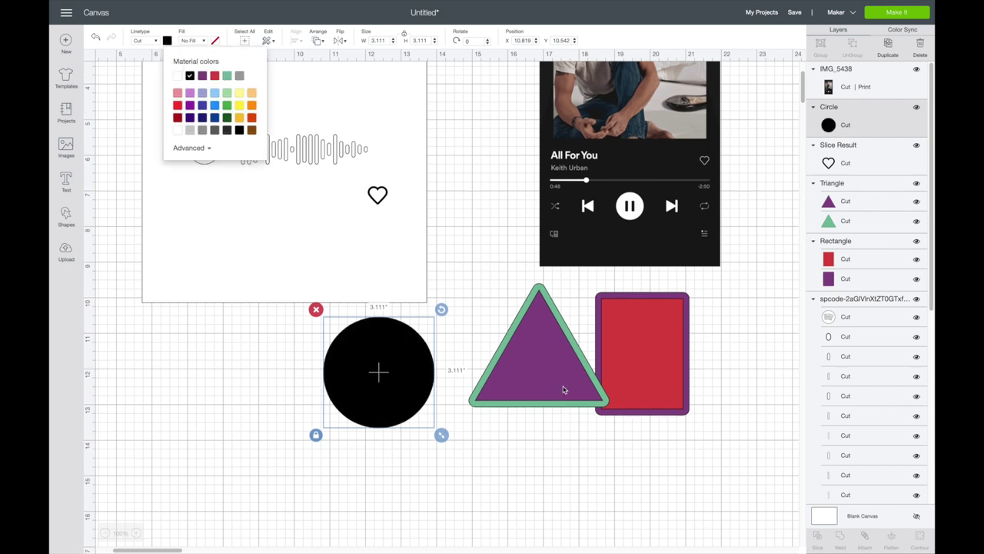
# - Ungroup the red and purple rectangle pair and delete the red rectangle
pyautogui.click(643, 351)
pyautogui.moveTo(643, 352); pyautogui.dragTo(260, 367)
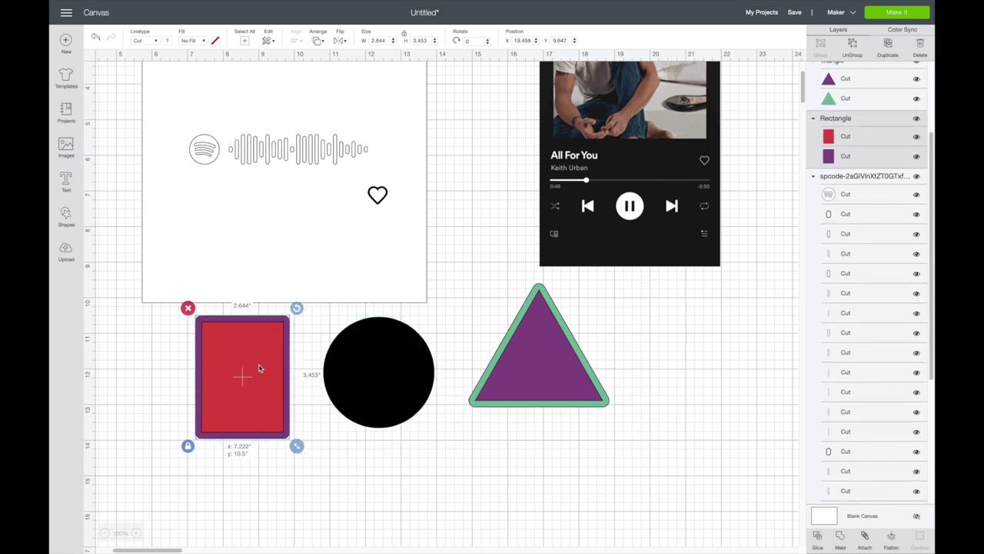
pyautogui.click(853, 48)
pyautogui.click(241, 367)
pyautogui.moveTo(241, 368); pyautogui.dragTo(295, 340)
pyautogui.press('Delete')
# - Move the purple rectangle beside the circle, colour it white and narrow it
pyautogui.moveTo(241, 378); pyautogui.dragTo(269, 375)
pyautogui.click(168, 40)
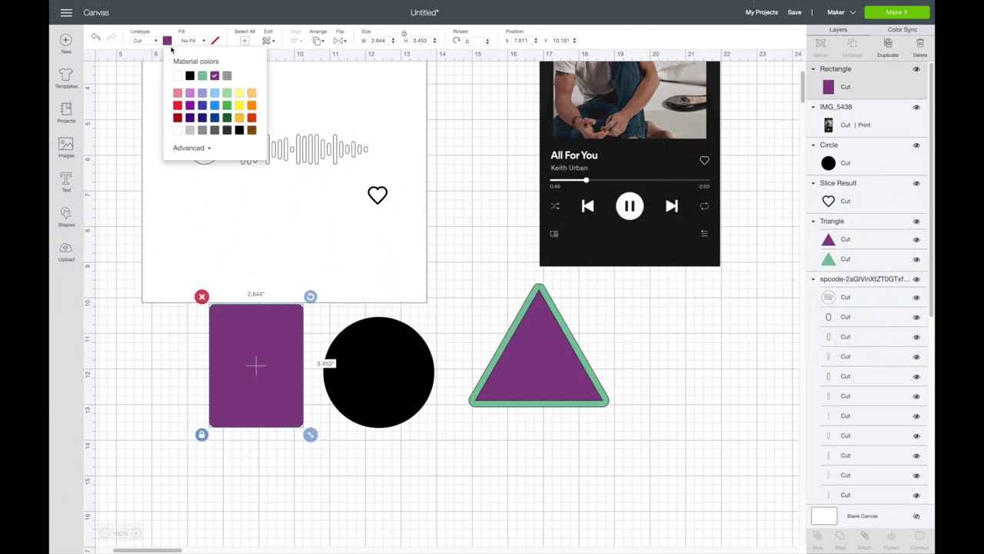
pyautogui.click(190, 76)
pyautogui.click(178, 75)
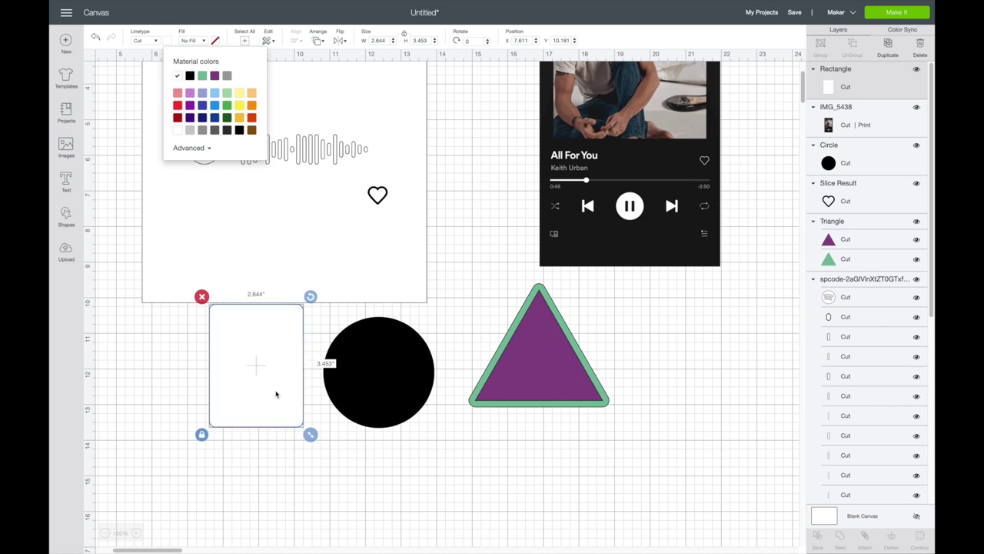
pyautogui.click(276, 392)
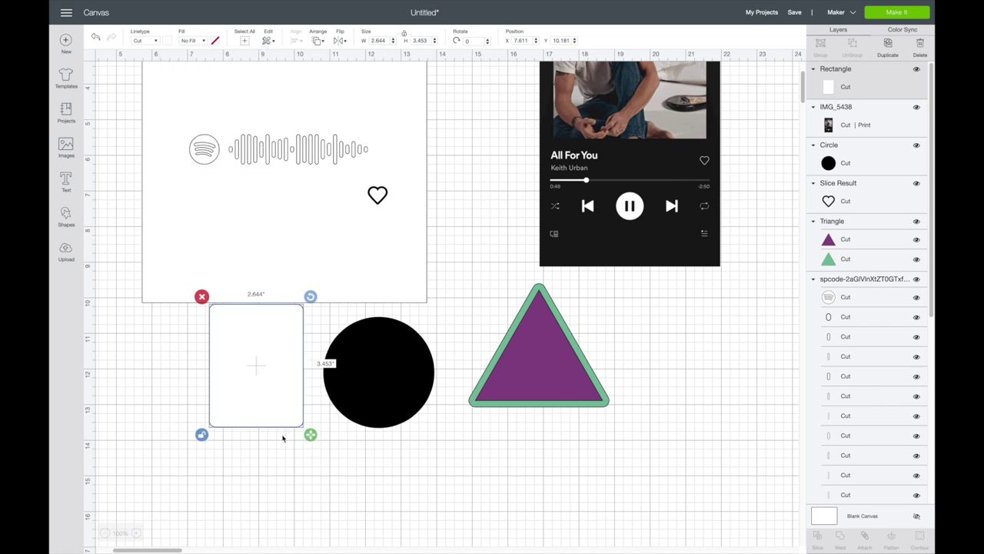
pyautogui.moveTo(311, 435); pyautogui.dragTo(256, 431)
# - Shrink the white rectangle into a thin bar and place a duplicate level beside it in the circle
pyautogui.moveTo(238, 417); pyautogui.dragTo(367, 376)
pyautogui.click(365, 369)
pyautogui.click(367, 385)
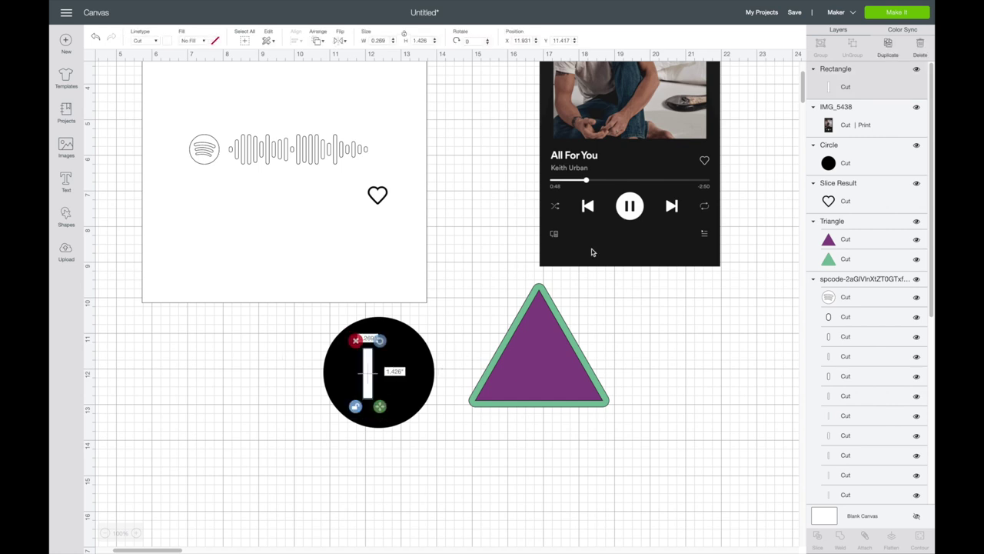
pyautogui.click(887, 46)
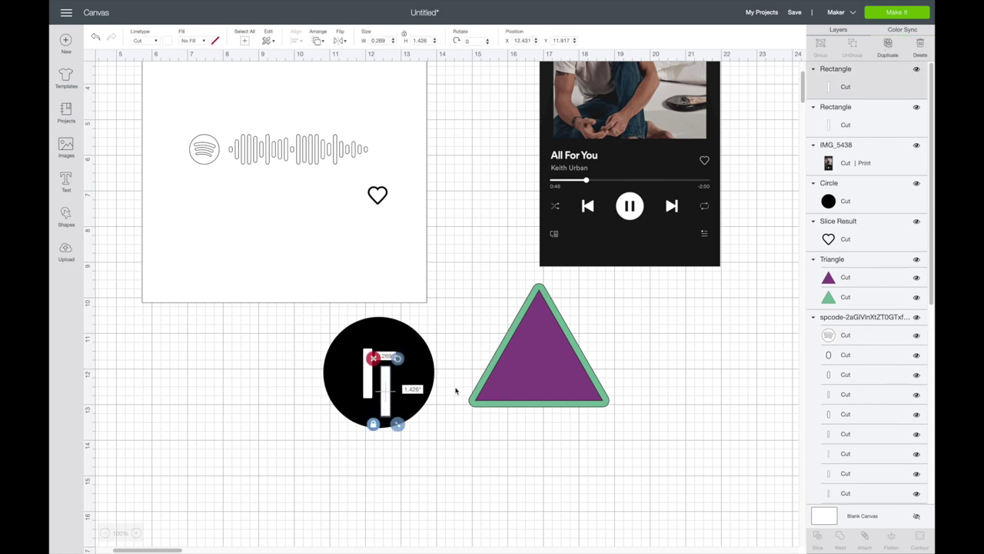
pyautogui.moveTo(393, 392); pyautogui.dragTo(392, 374)
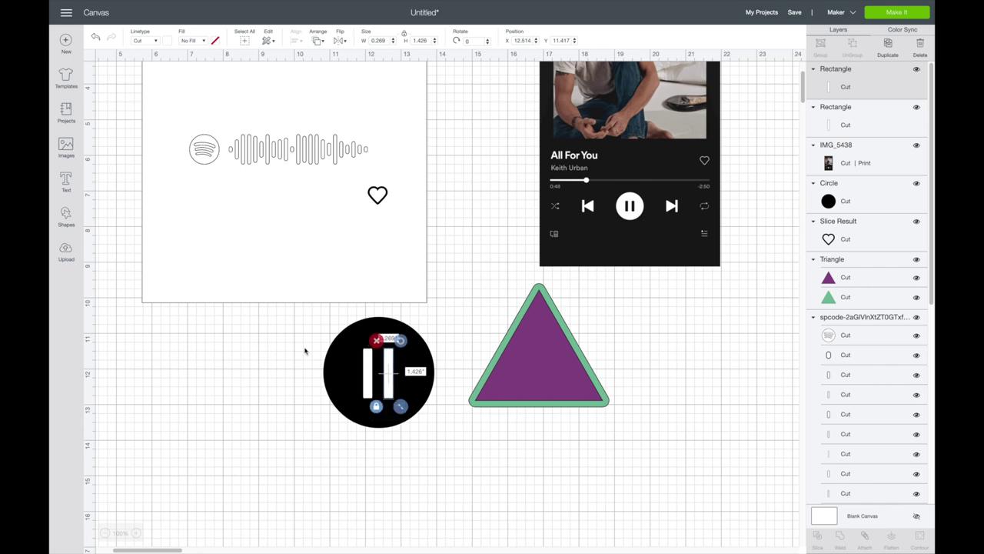
pyautogui.click(305, 352)
# - Align the two white bars along their bottoms and weld them into one pause shape
pyautogui.click(370, 386)
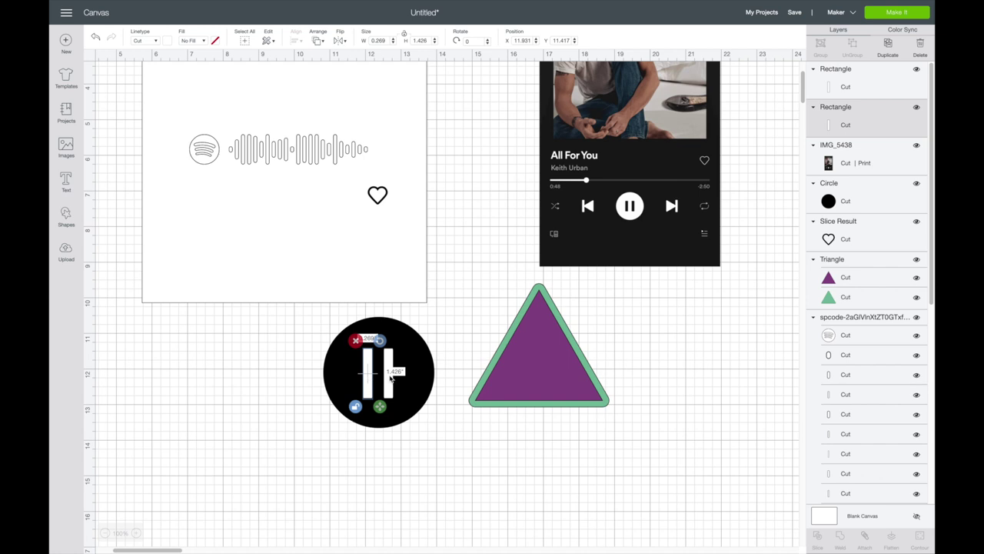
pyautogui.keyDown('shift'); pyautogui.click(390, 377); pyautogui.keyUp('shift')
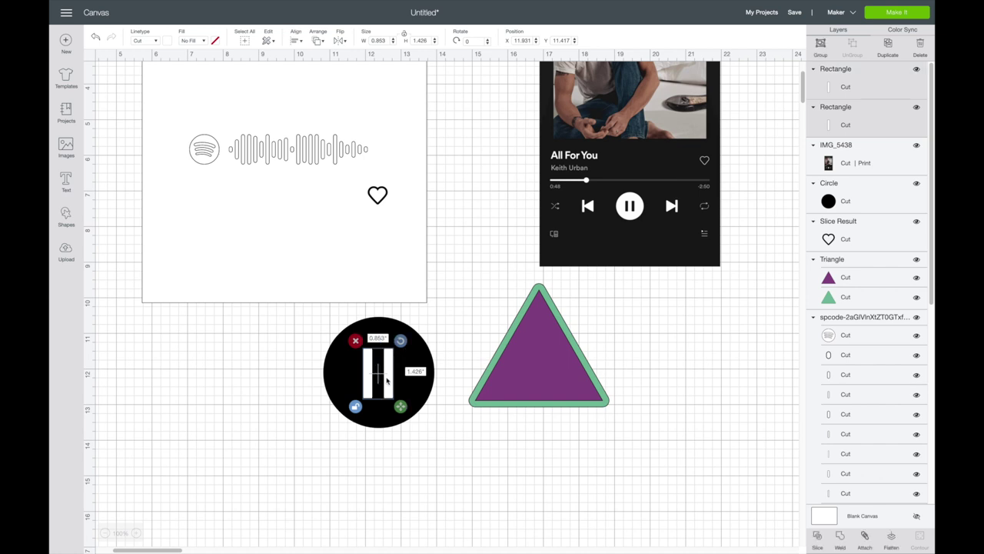
pyautogui.click(296, 41)
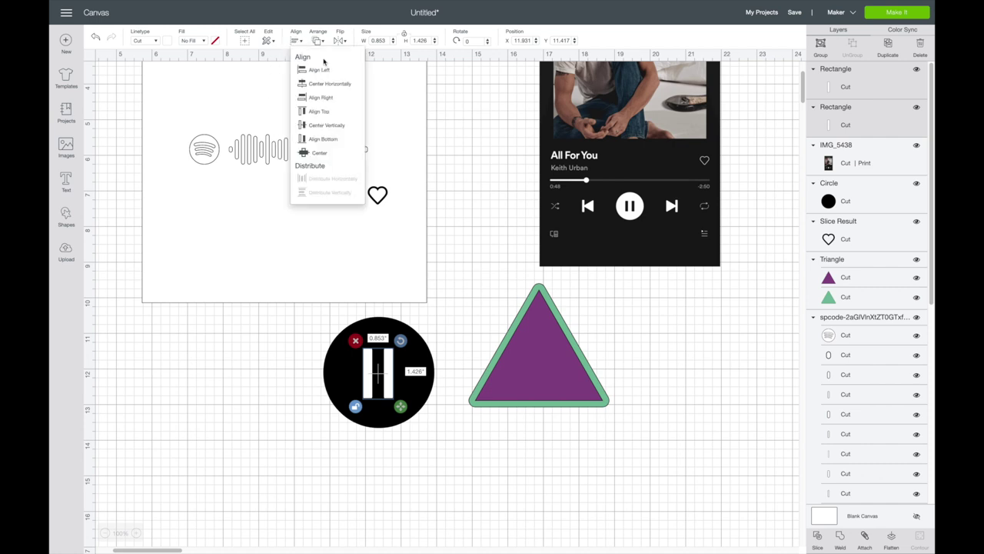
pyautogui.click(326, 139)
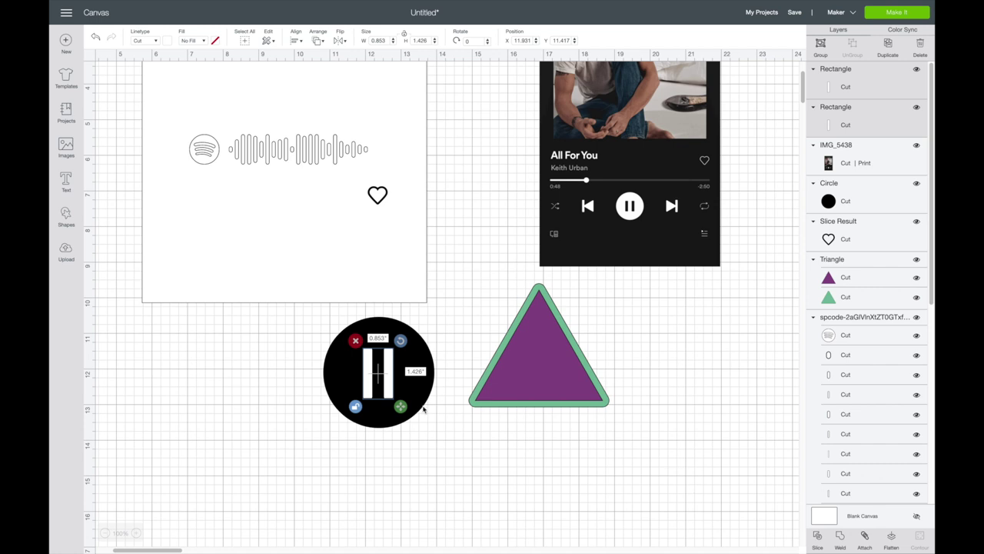
pyautogui.click(840, 538)
pyautogui.click(369, 384)
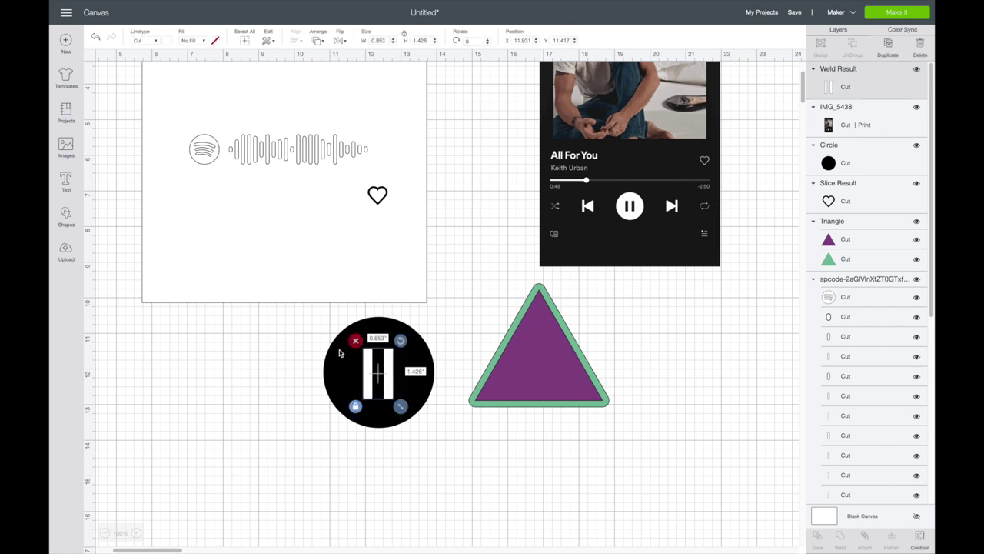
pyautogui.click(341, 361)
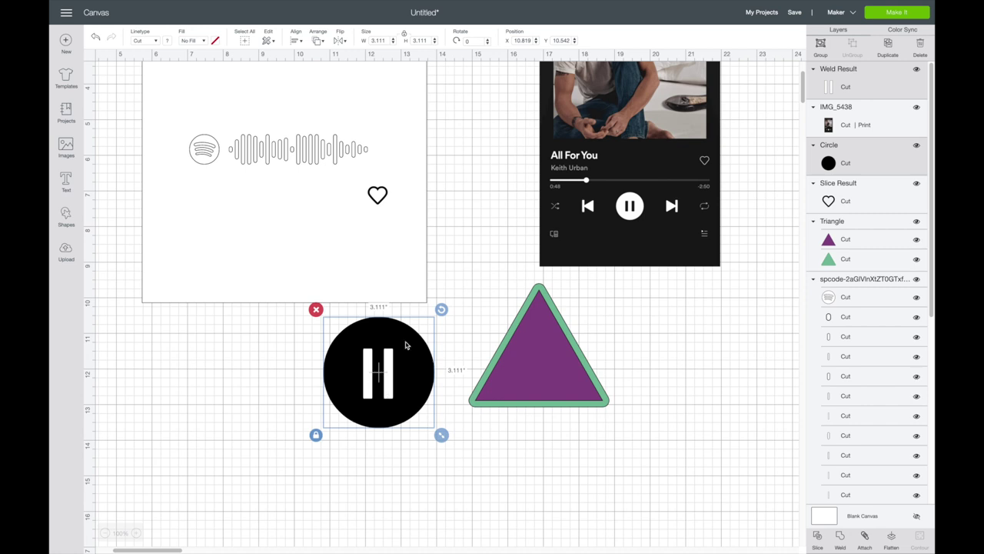
# - Centre the pause bars in the circle, slice them out, and move the separated bars aside
pyautogui.click(293, 41)
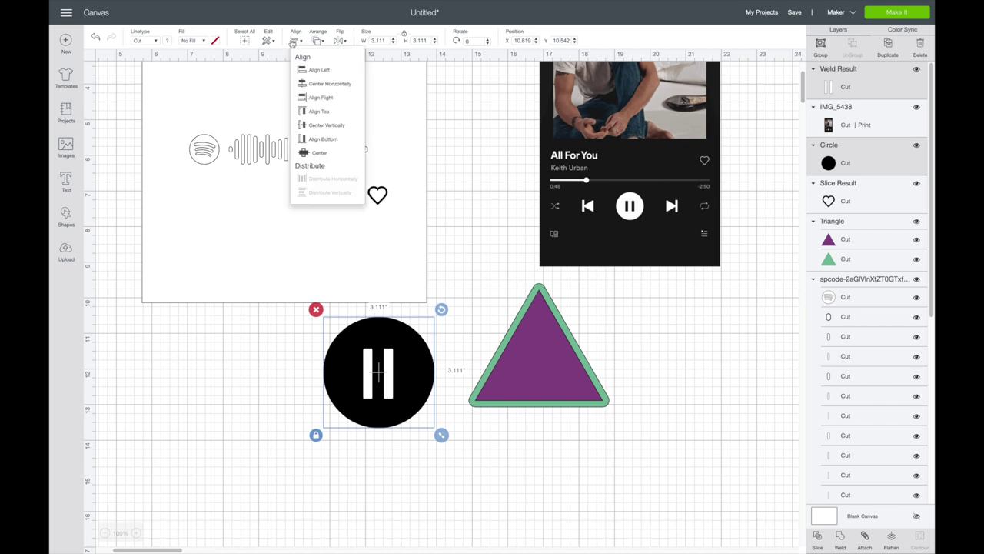
pyautogui.click(319, 152)
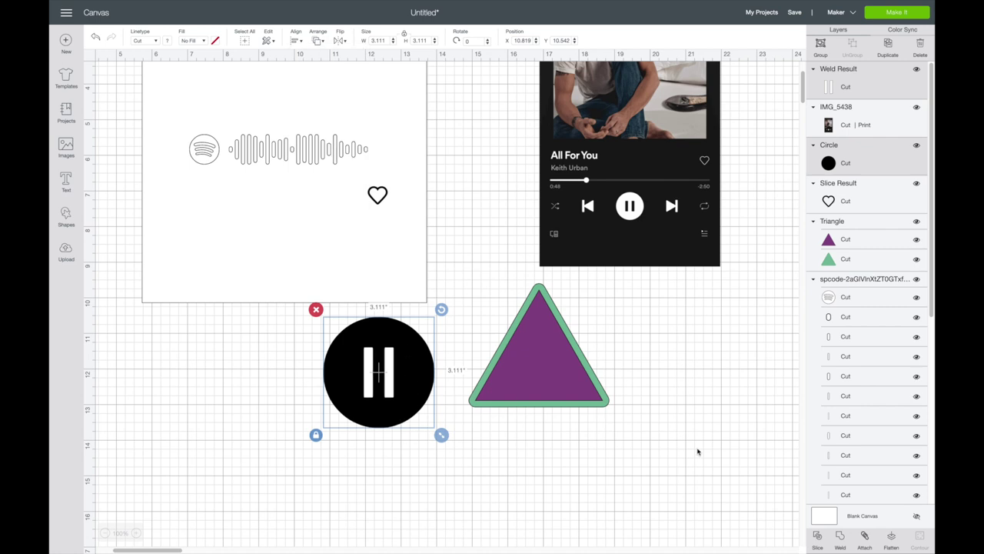
pyautogui.click(818, 540)
pyautogui.click(381, 382)
pyautogui.moveTo(381, 382); pyautogui.dragTo(248, 372)
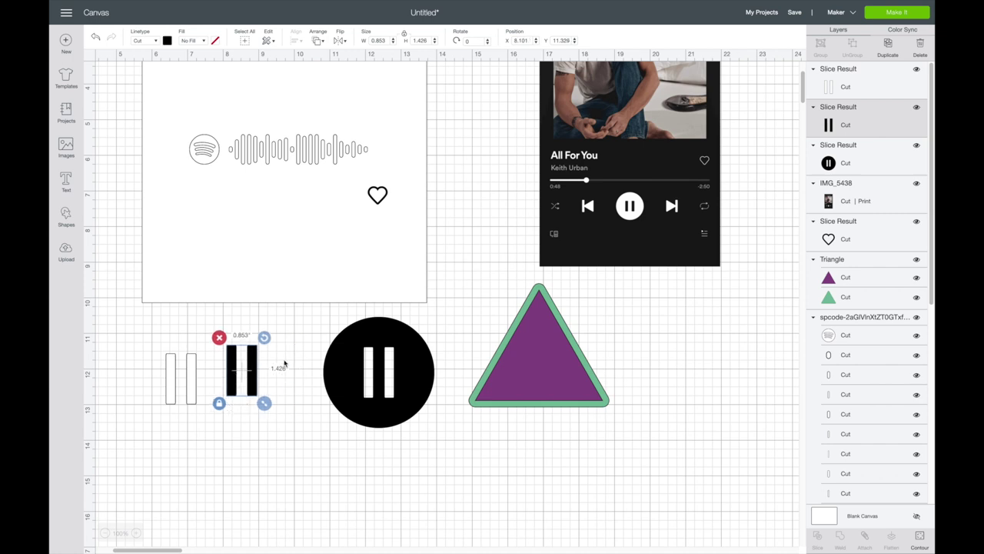
# - Shrink the sliced circle to about 1.5 inches and delete the hollow bar outlines
pyautogui.moveTo(388, 376)
pyautogui.mouseDown()
pyautogui.moveTo(412, 361)
pyautogui.moveTo(395, 364)
pyautogui.mouseUp()
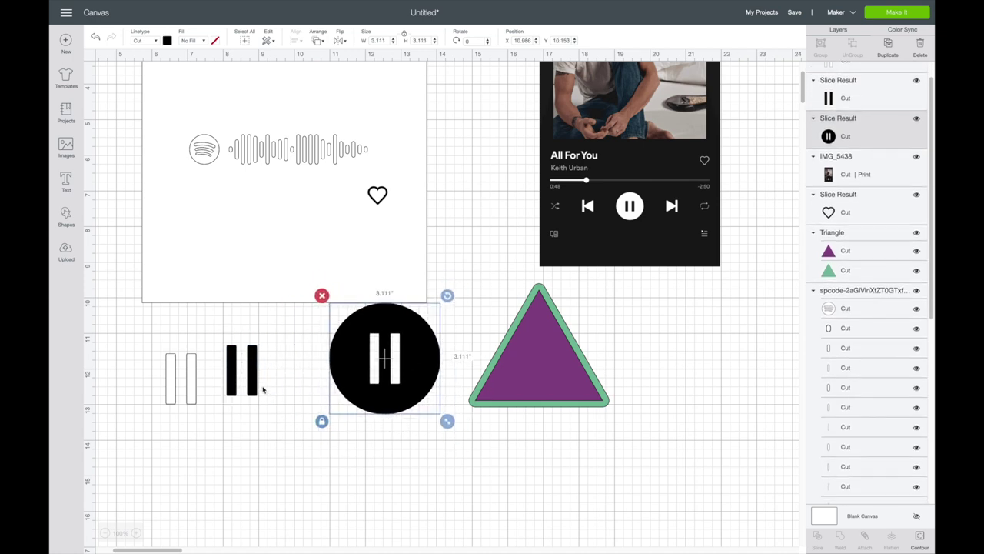
pyautogui.moveTo(447, 422); pyautogui.dragTo(377, 386)
pyautogui.moveTo(373, 342); pyautogui.dragTo(290, 257)
pyautogui.hscroll(-5, 294, 398)
pyautogui.moveTo(293, 398); pyautogui.dragTo(497, 379)
pyautogui.click(403, 353)
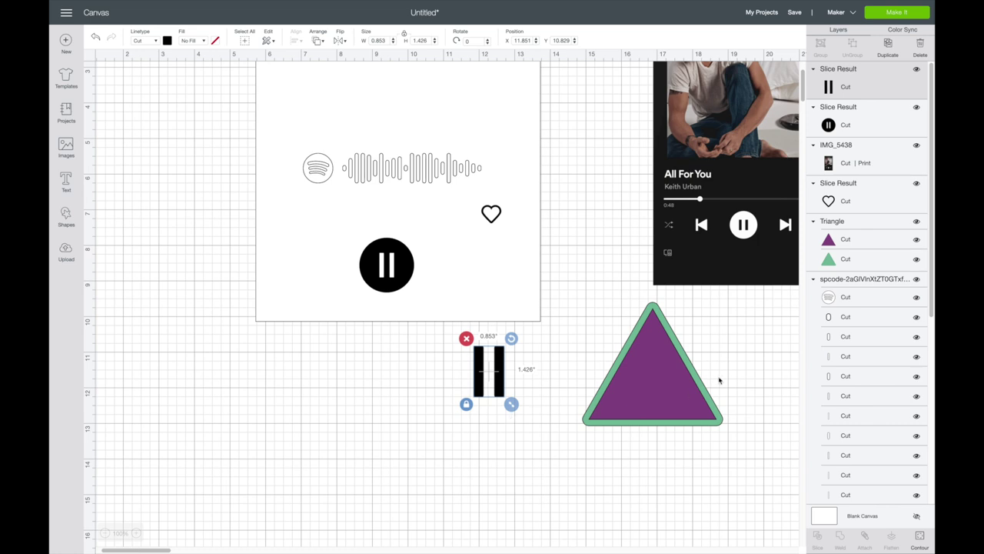
# - Use Contour to hide one bar of the leftover two-bar piece
pyautogui.hscroll(3, 691, 394)
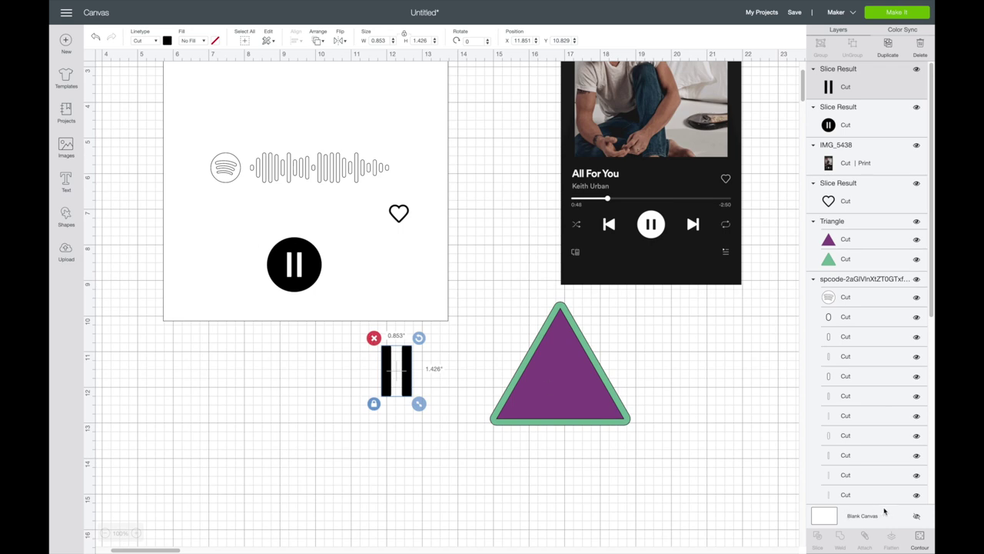
pyautogui.click(920, 538)
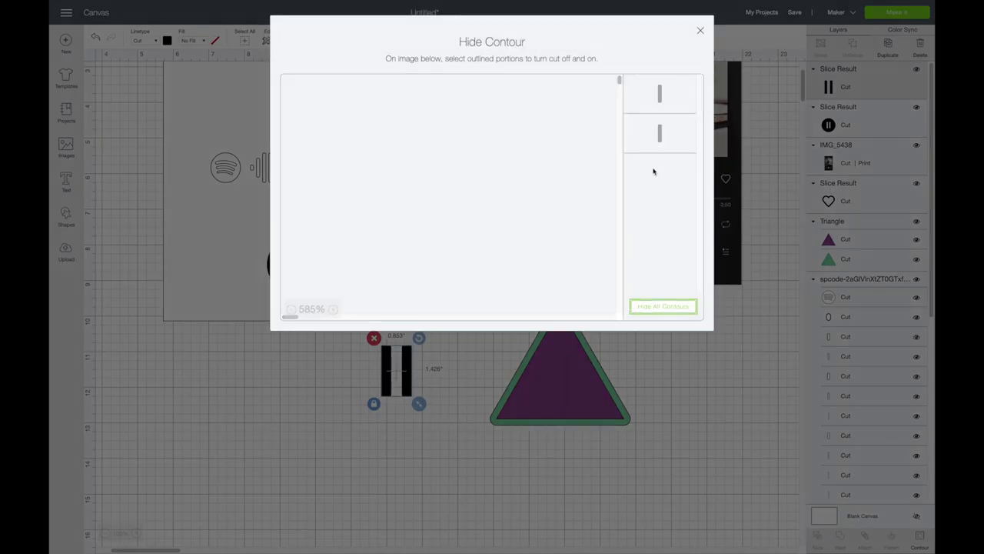
pyautogui.click(659, 138)
pyautogui.click(689, 368)
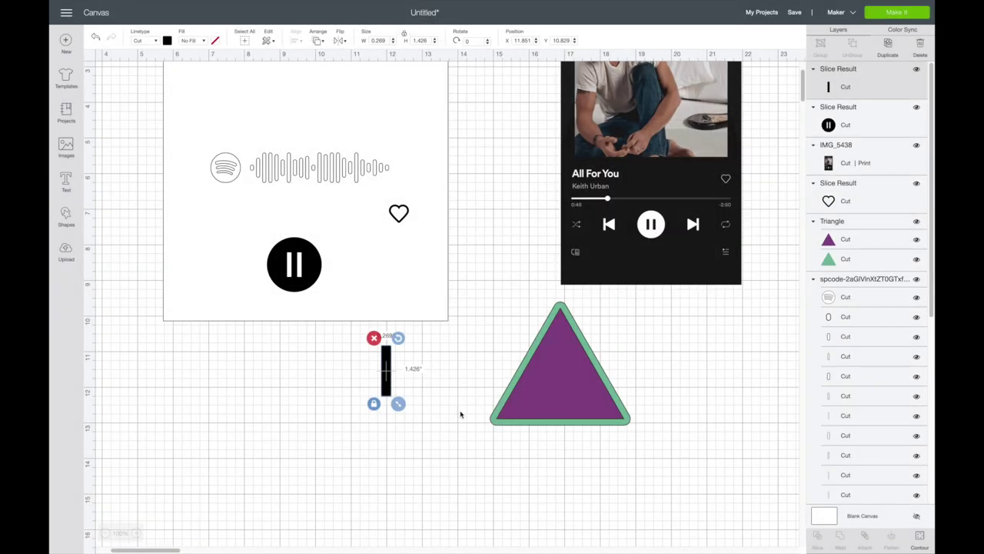
pyautogui.click(590, 421)
# - Ungroup the layered triangle and delete its purple layer, keeping the green one
pyautogui.moveTo(586, 366); pyautogui.dragTo(538, 377)
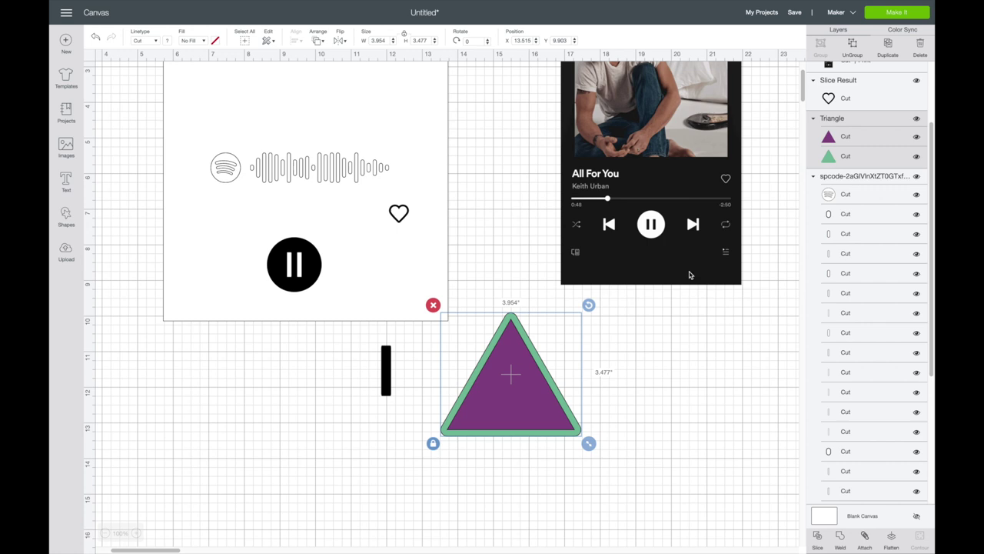
pyautogui.click(853, 46)
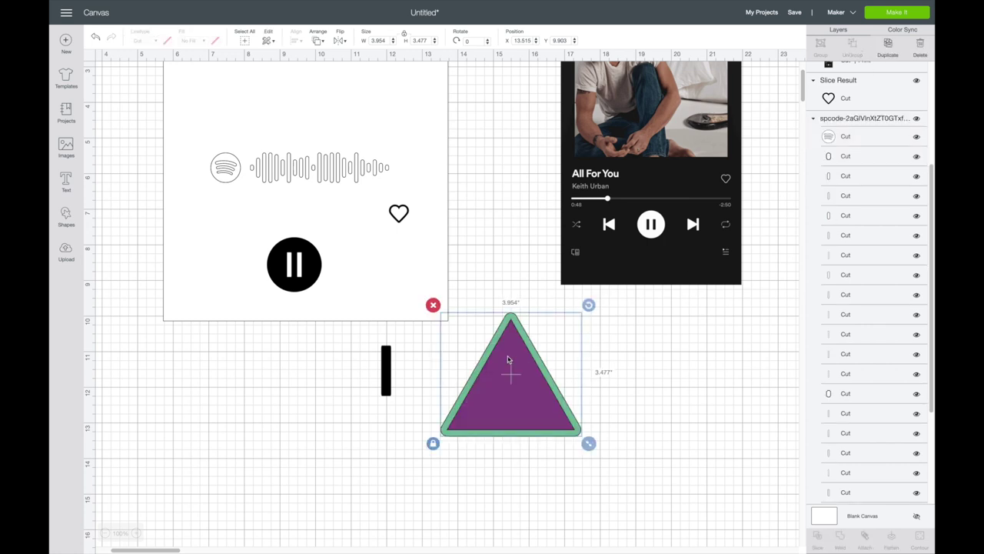
pyautogui.moveTo(508, 359); pyautogui.dragTo(655, 354)
pyautogui.click(586, 306)
pyautogui.click(507, 413)
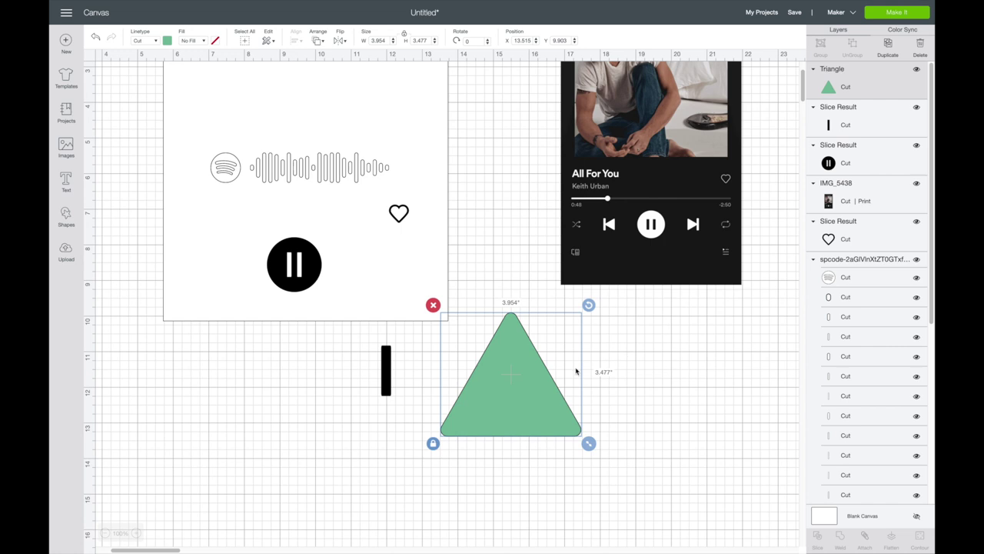
# - Rotate the green triangle to point left and shrink it to about 2.2 × 2.5 inches
pyautogui.click(587, 288)
pyautogui.click(546, 352)
pyautogui.moveTo(588, 306); pyautogui.dragTo(459, 300)
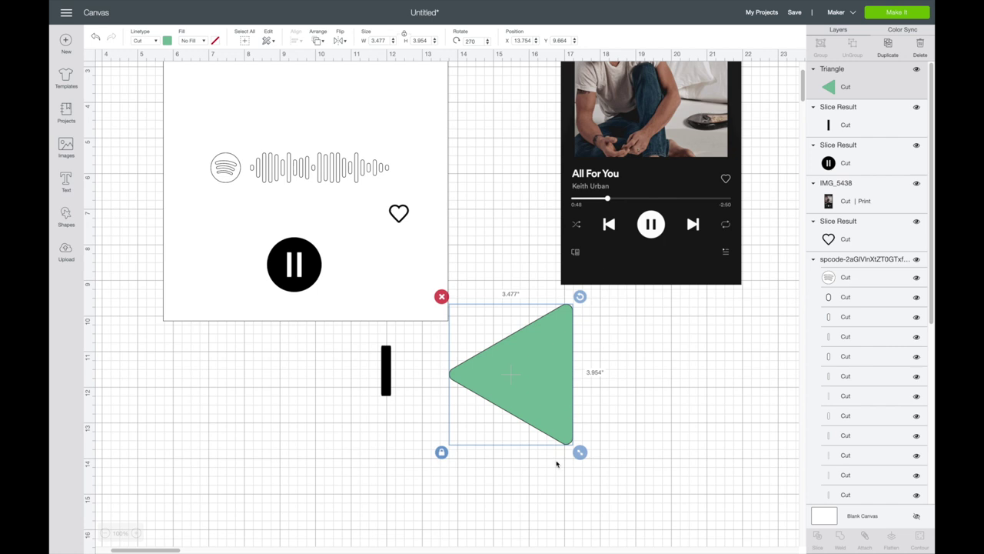
pyautogui.moveTo(580, 452); pyautogui.dragTo(534, 400)
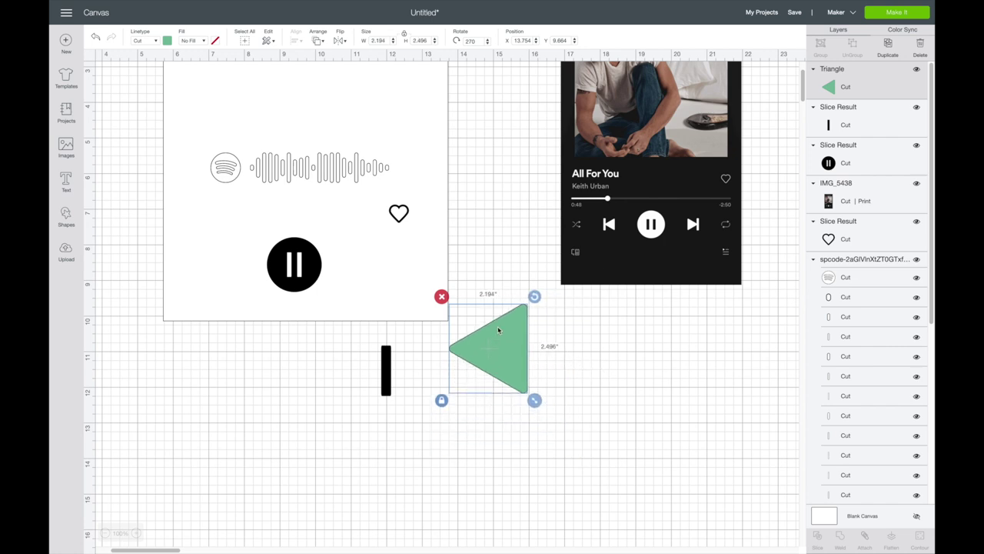
# - Move the black bar beside the triangle's tip and enlarge it to about 2.3 inches tall
pyautogui.hotkey('ctrl', '+')
pyautogui.moveTo(339, 342); pyautogui.dragTo(406, 353)
pyautogui.moveTo(417, 393); pyautogui.dragTo(429, 449)
# - Match the black bar's height to the triangle by setting it to 2.496 inches
pyautogui.moveTo(416, 408); pyautogui.dragTo(415, 384)
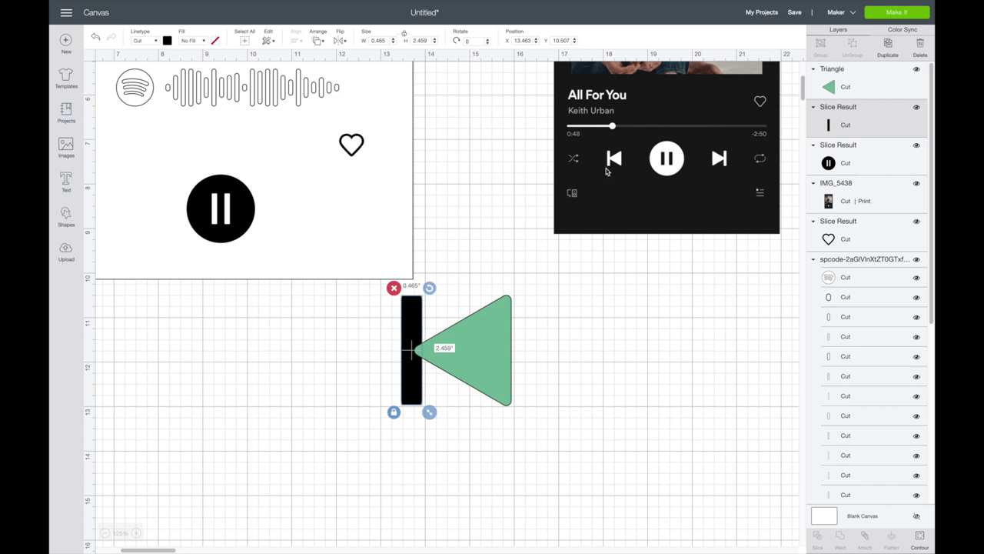
pyautogui.moveTo(418, 308); pyautogui.dragTo(527, 311)
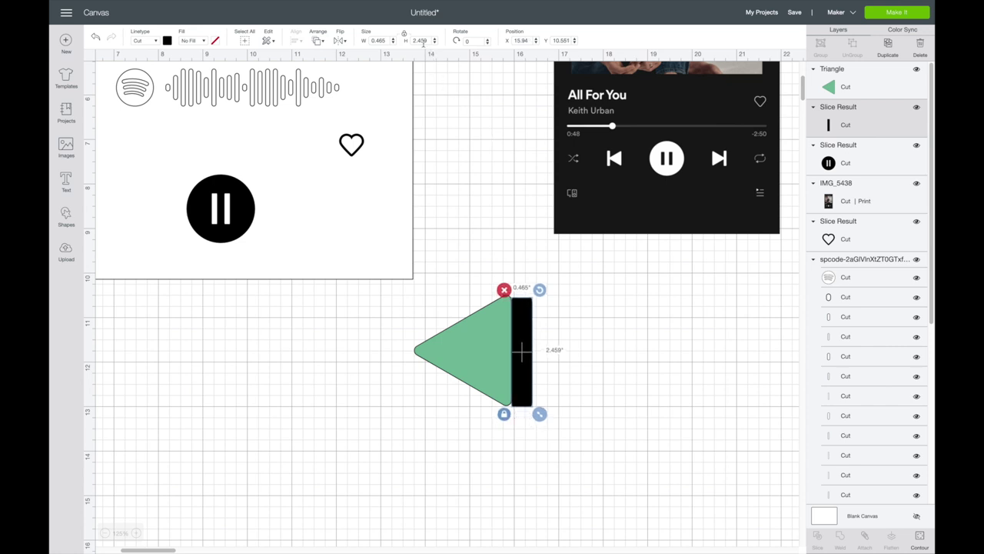
pyautogui.click(440, 361)
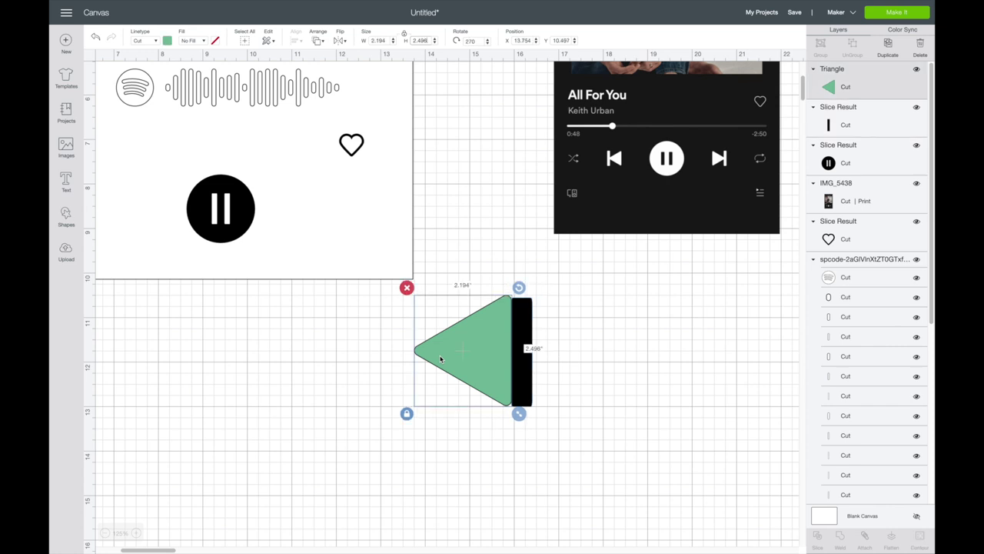
pyautogui.click(419, 41)
pyautogui.moveTo(527, 317); pyautogui.dragTo(551, 319)
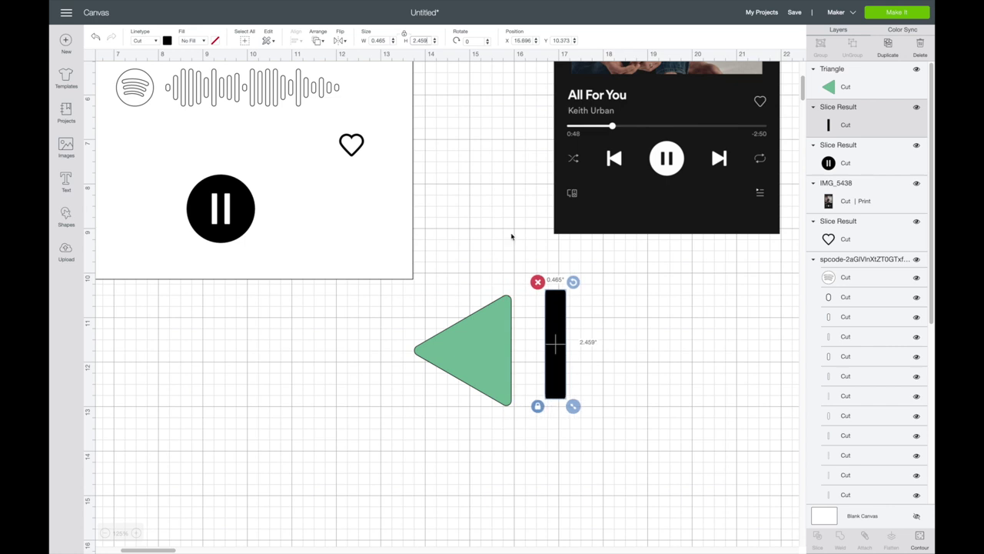
pyautogui.click(420, 40)
pyautogui.write('2.496')
pyautogui.press('Return')
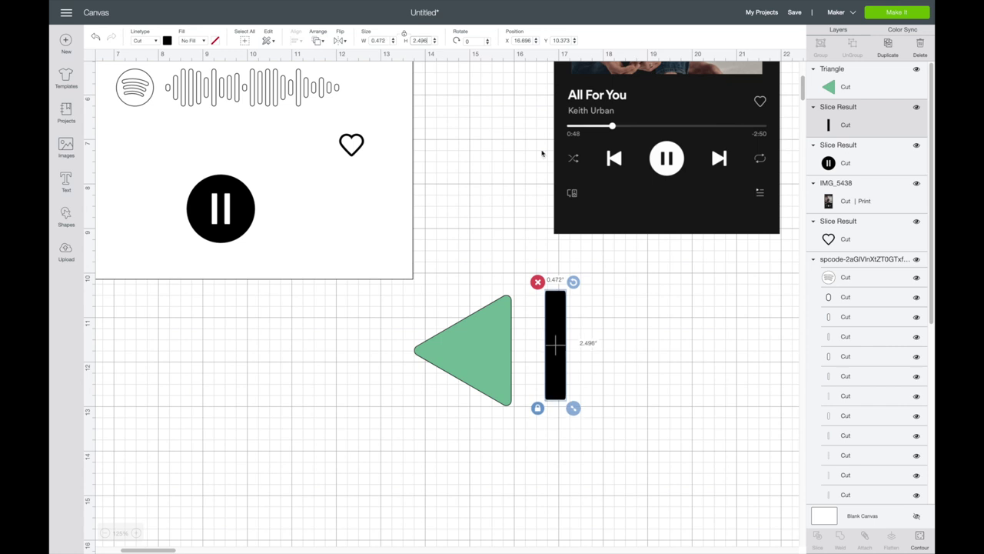
pyautogui.moveTo(553, 302); pyautogui.dragTo(413, 324)
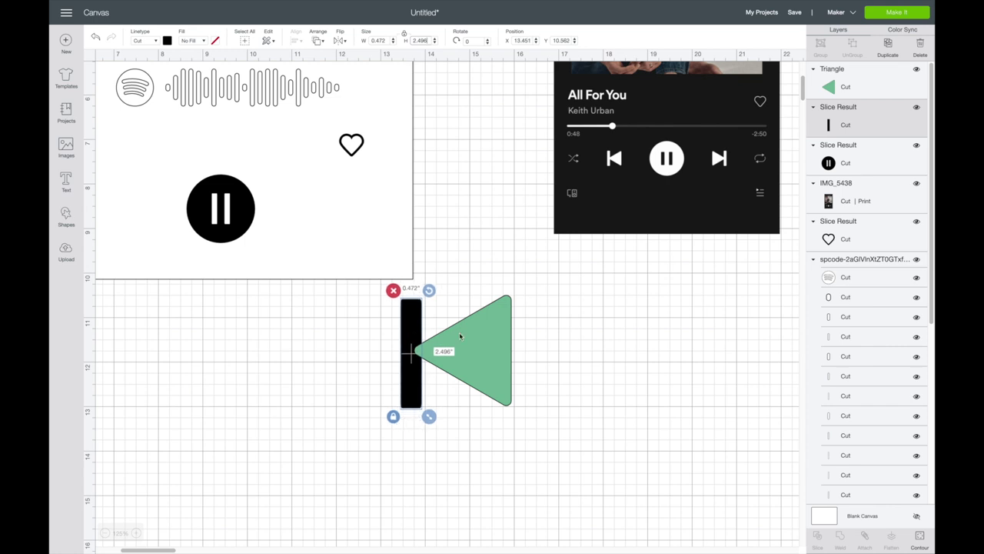
# - Align the bar and triangle along their bottoms and weld them into one skip-back shape
pyautogui.scroll(1, 525, 342)
pyautogui.moveTo(549, 417); pyautogui.dragTo(358, 359)
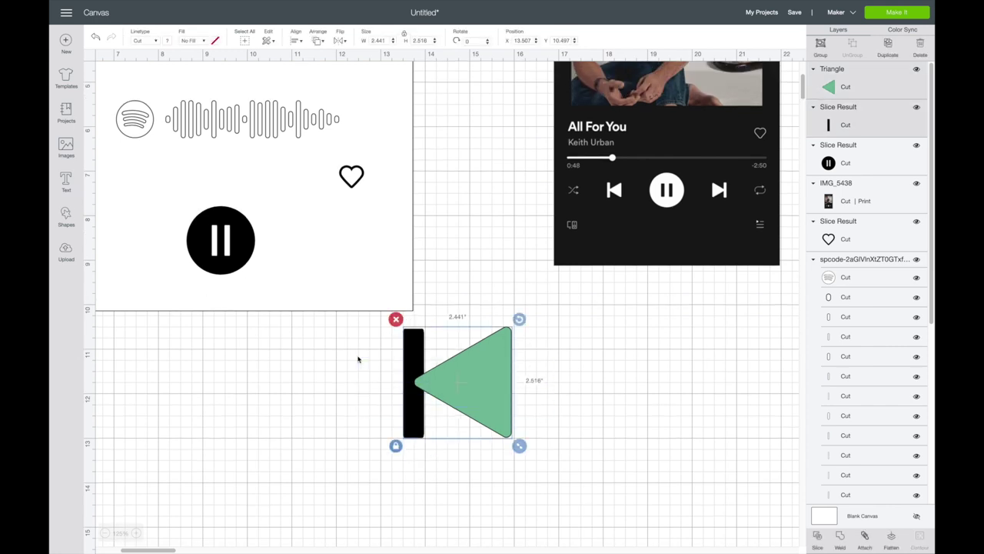
pyautogui.click(297, 42)
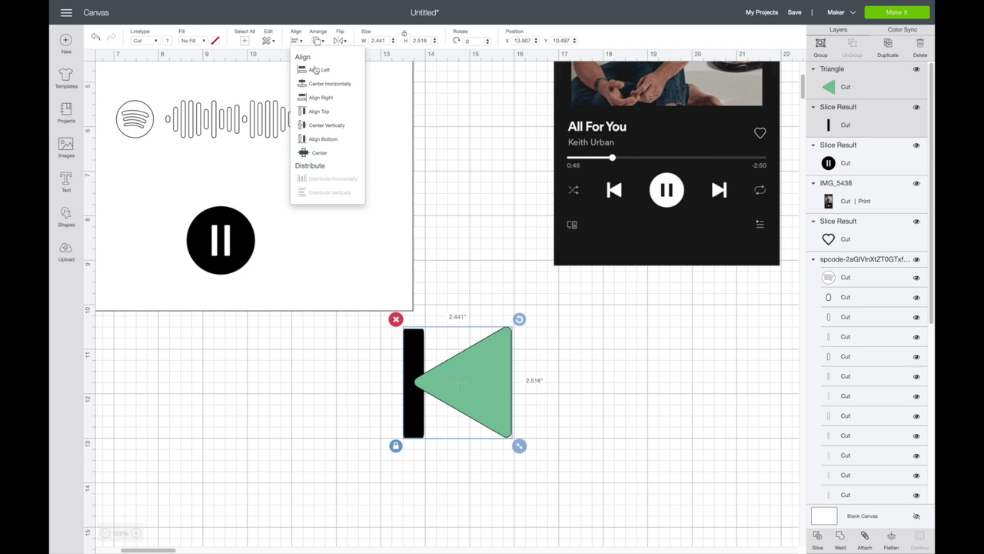
pyautogui.click(331, 139)
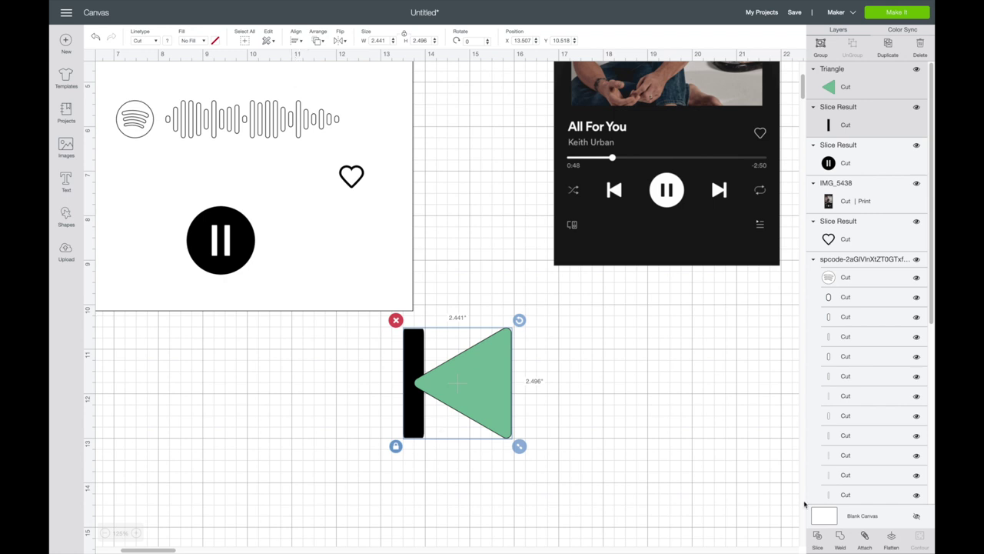
pyautogui.click(839, 540)
# - Shrink the skip-back shape to 1.659 × 1.696 inches and duplicate it
pyautogui.moveTo(489, 415); pyautogui.dragTo(519, 408)
pyautogui.moveTo(548, 440); pyautogui.dragTo(511, 402)
pyautogui.hscroll(-5, 498, 404)
pyautogui.hscroll(4, 569, 392)
pyautogui.hscroll(2, 630, 382)
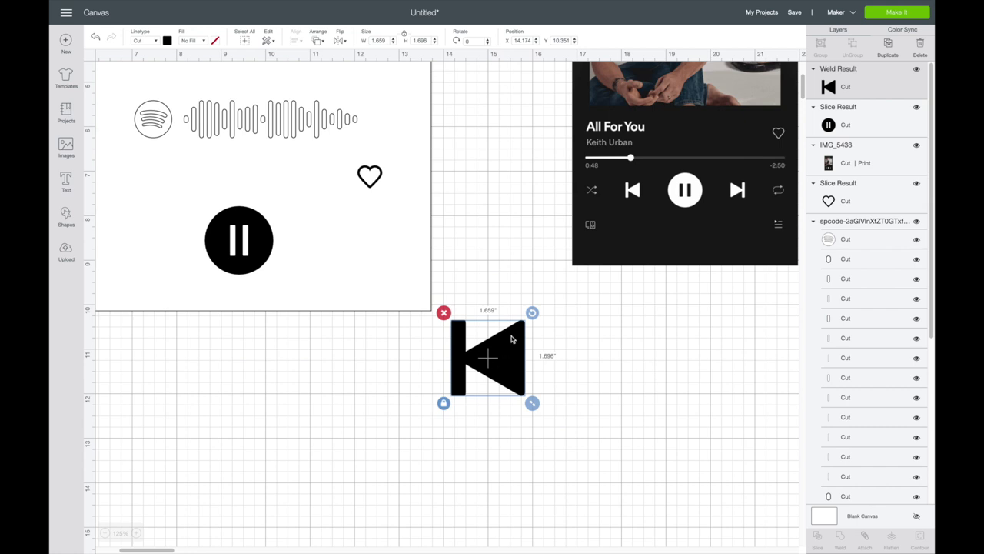
pyautogui.click(885, 57)
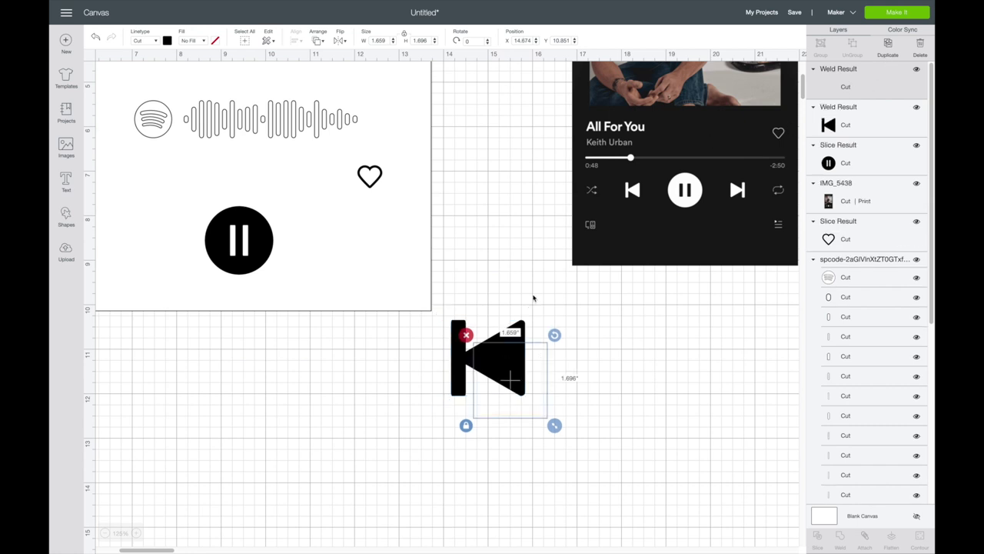
# - Move the copy right of the original and flip it horizontally into a skip-forward icon
pyautogui.click(653, 392)
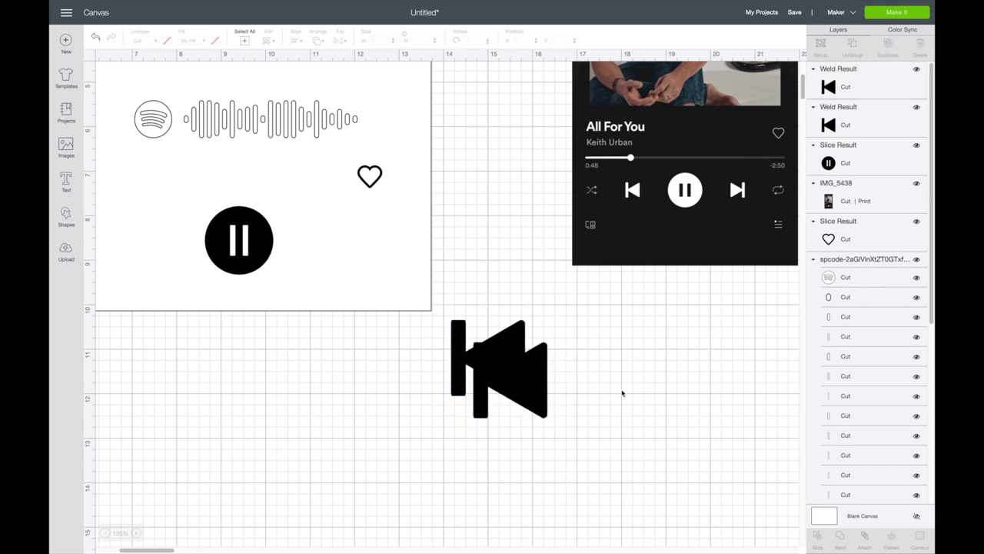
pyautogui.moveTo(548, 383); pyautogui.dragTo(667, 356)
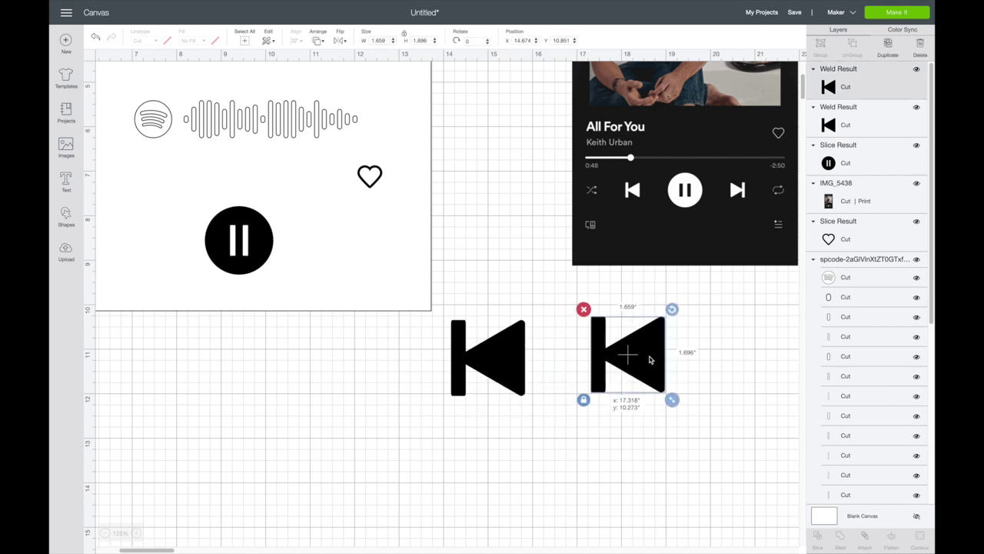
pyautogui.click(339, 41)
pyautogui.click(360, 57)
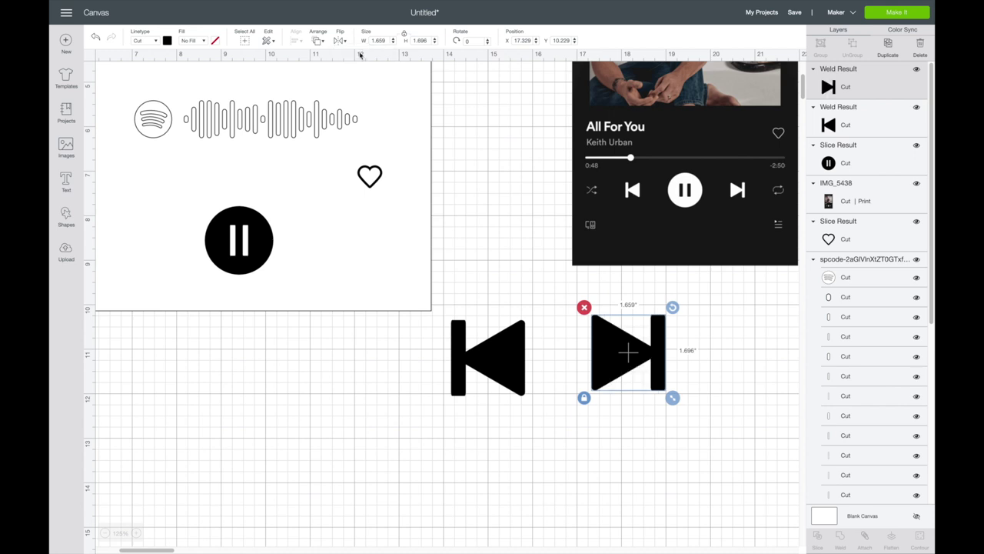
pyautogui.scroll(-3, 581, 418)
# - Arrange skip-back and skip-forward on either side of the pause button, sizing the row 4.536 inches wide
pyautogui.moveTo(589, 415); pyautogui.dragTo(303, 325)
pyautogui.moveTo(669, 419); pyautogui.dragTo(464, 327)
pyautogui.keyDown('shift'); pyautogui.click(392, 323); pyautogui.keyUp('shift')
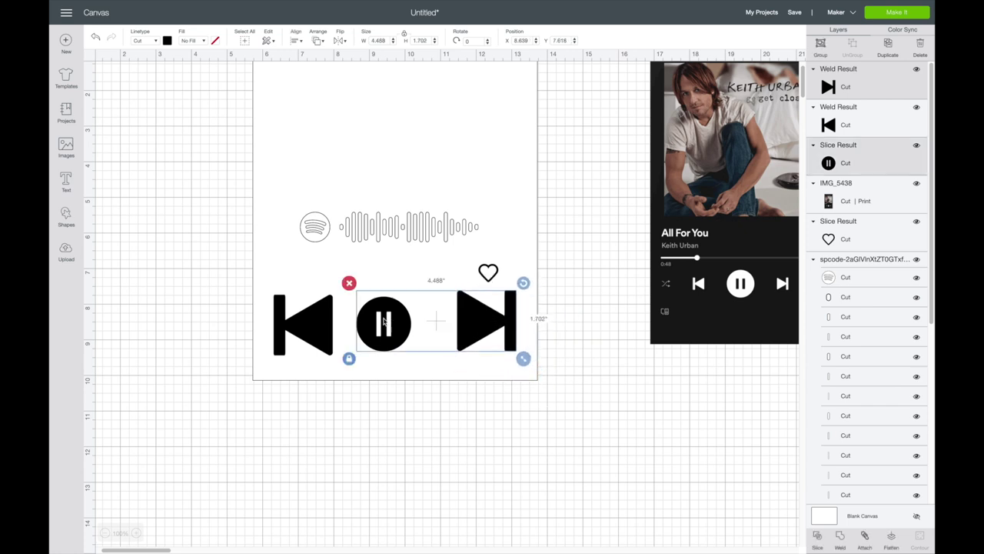
pyautogui.keyDown('shift'); pyautogui.click(315, 325); pyautogui.keyUp('shift')
pyautogui.moveTo(520, 366); pyautogui.dragTo(454, 375)
pyautogui.scroll(2, 444, 342)
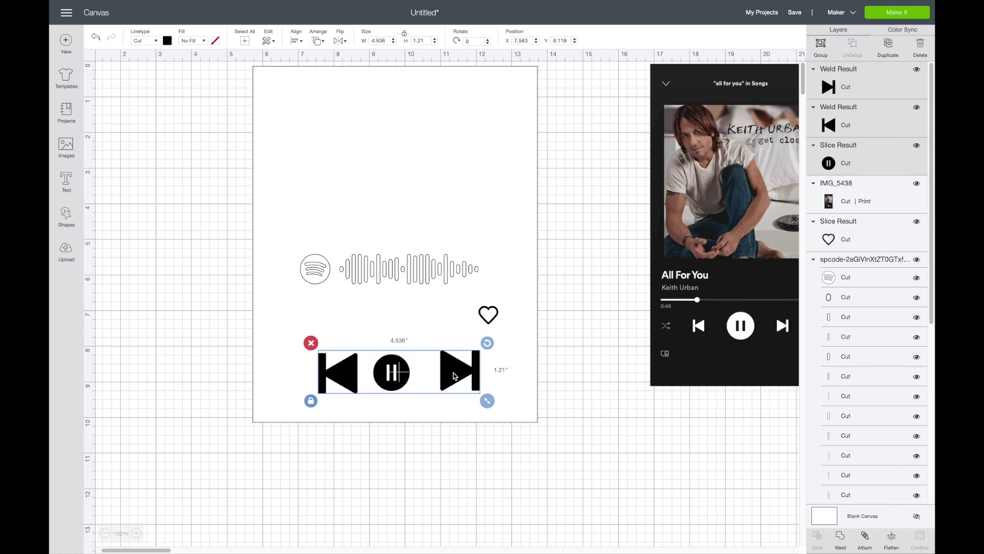
pyautogui.click(630, 380)
pyautogui.hscroll(5, 631, 380)
pyautogui.scroll(-2, 631, 379)
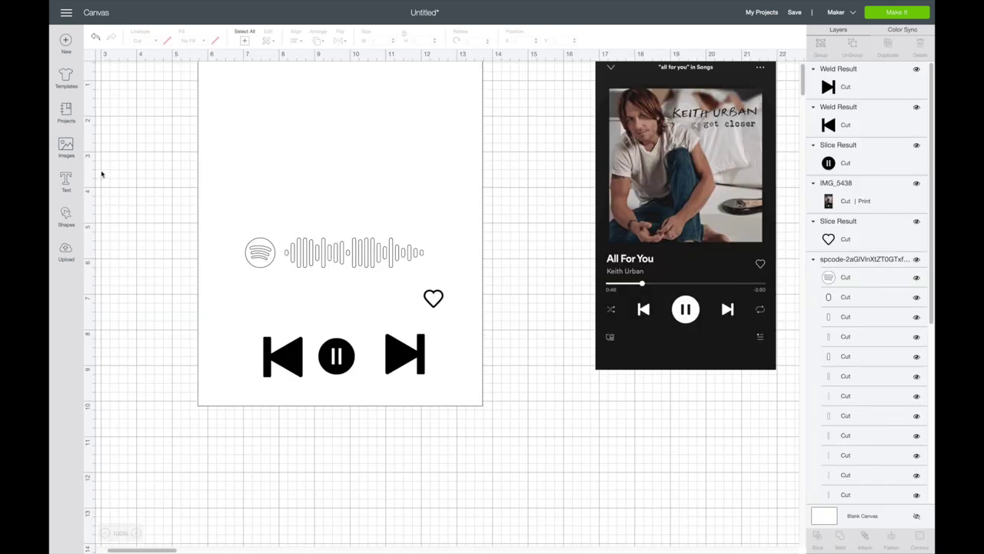
pyautogui.click(66, 146)
# - Search the images for 'rectangle' and insert the red-and-purple rounded rectangle
pyautogui.doubleClick(340, 77)
pyautogui.write('rectangle')
pyautogui.press('Return')
pyautogui.click(690, 316)
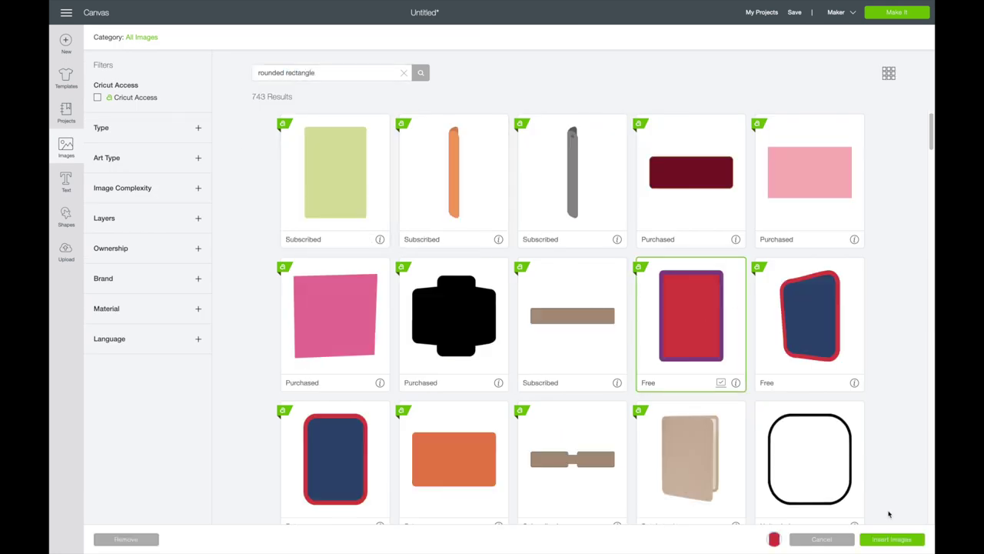
pyautogui.click(892, 539)
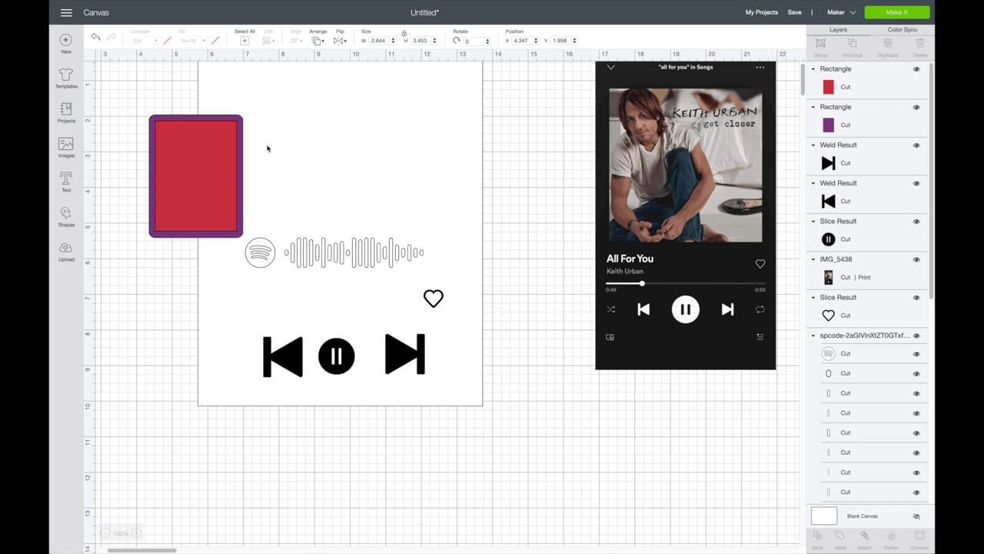
# - Delete the red rectangle, then rotate the purple one to landscape and stretch it into a thin bar
pyautogui.click(191, 158)
pyautogui.press('Delete')
pyautogui.moveTo(192, 159); pyautogui.dragTo(464, 402)
pyautogui.moveTo(523, 351); pyautogui.dragTo(587, 506)
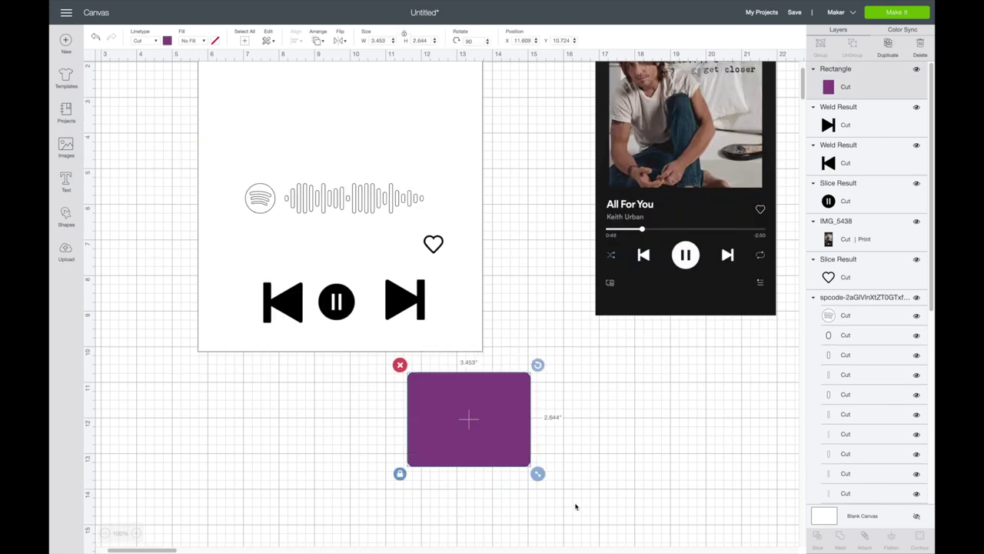
pyautogui.moveTo(538, 474); pyautogui.dragTo(411, 249)
# - Position the bar above the controls and widen it to 7.12 × 0.186 inches
pyautogui.scroll(2, 465, 343)
pyautogui.moveTo(465, 343); pyautogui.dragTo(482, 346)
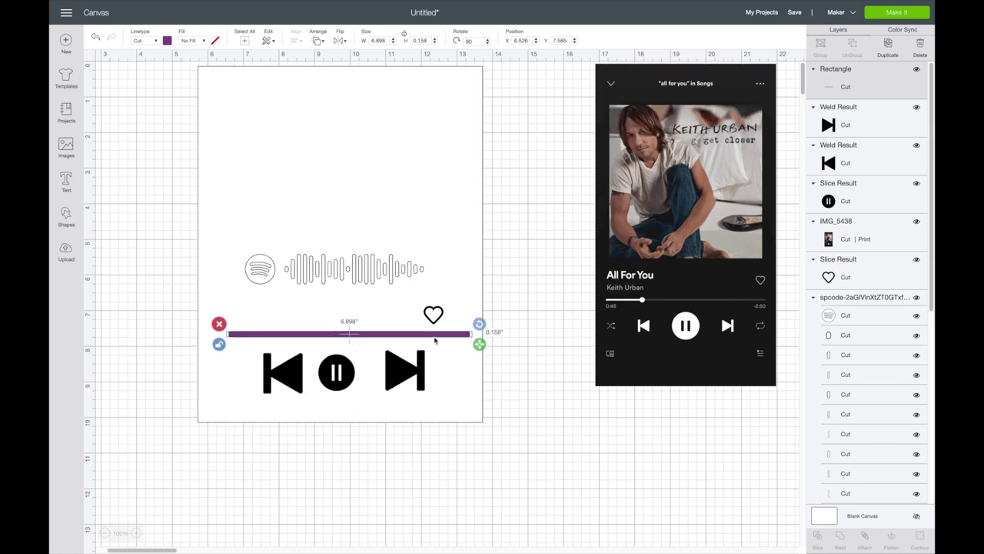
pyautogui.moveTo(382, 336); pyautogui.dragTo(373, 336)
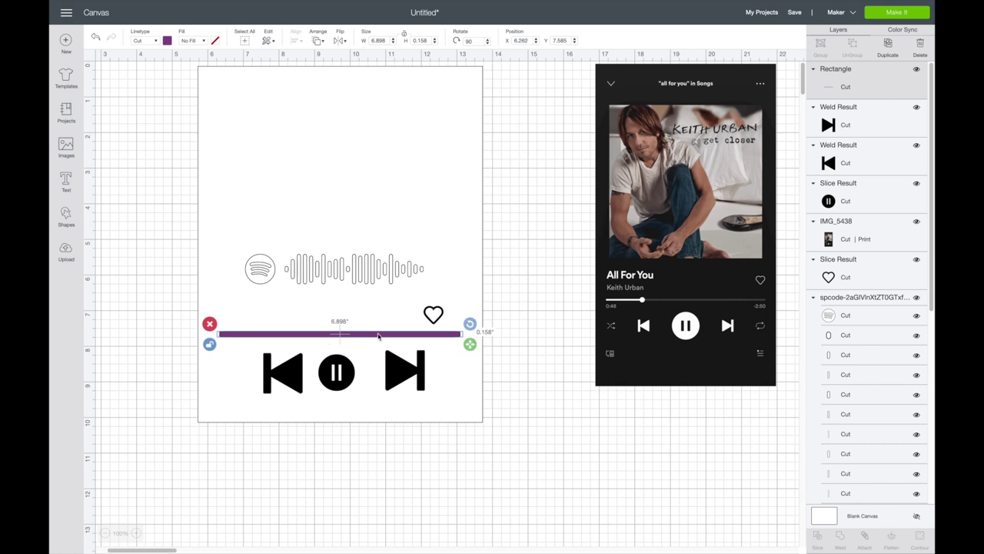
pyautogui.moveTo(470, 346); pyautogui.dragTo(472, 345)
pyautogui.click(482, 328)
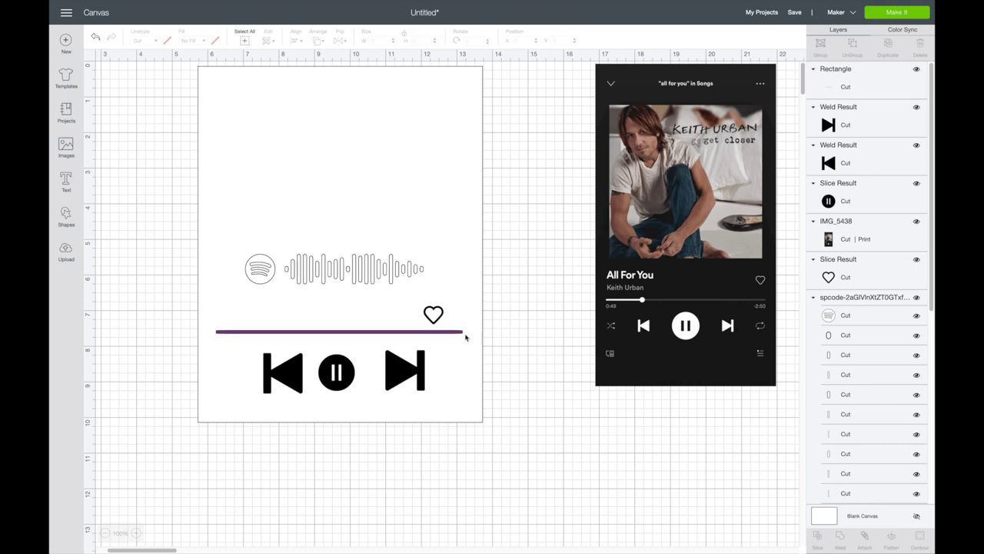
pyautogui.click(66, 217)
# - Insert a circle from Shapes, shrink it under an inch, and bring the progress bar into view
pyautogui.click(140, 154)
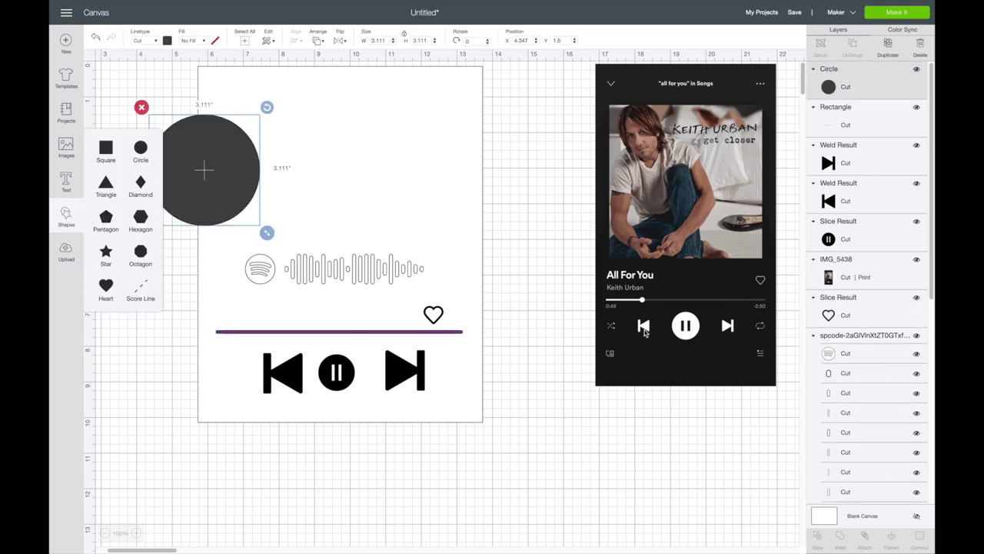
pyautogui.moveTo(266, 232); pyautogui.dragTo(187, 152)
pyautogui.scroll(-3, 273, 292)
pyautogui.click(338, 246)
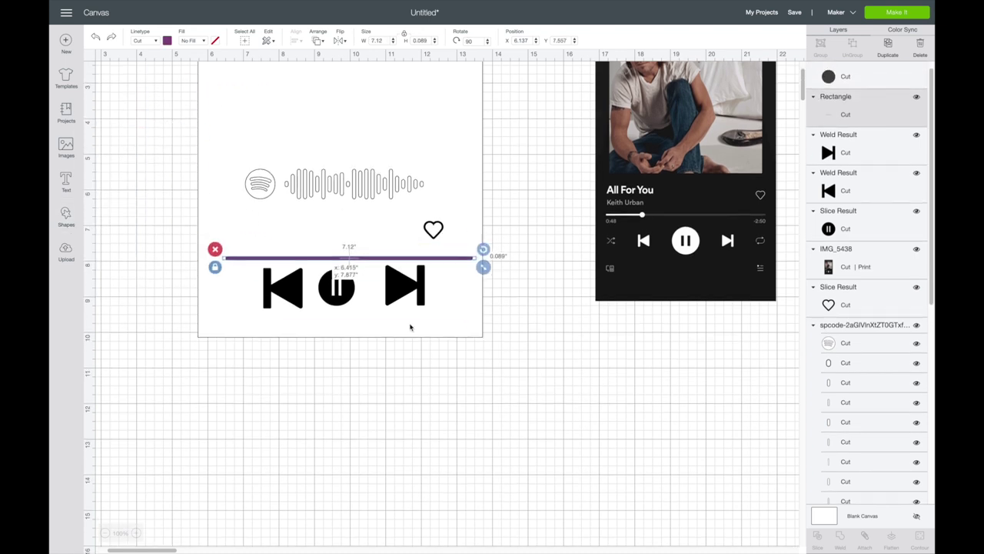
pyautogui.moveTo(339, 246); pyautogui.dragTo(454, 373)
pyautogui.scroll(3, 208, 160)
# - Place the small circle onto the progress bar as a playhead
pyautogui.click(164, 128)
pyautogui.moveTo(164, 127); pyautogui.dragTo(399, 395)
pyautogui.scroll(-2, 382, 462)
pyautogui.click(386, 377)
pyautogui.click(439, 366)
pyautogui.click(384, 380)
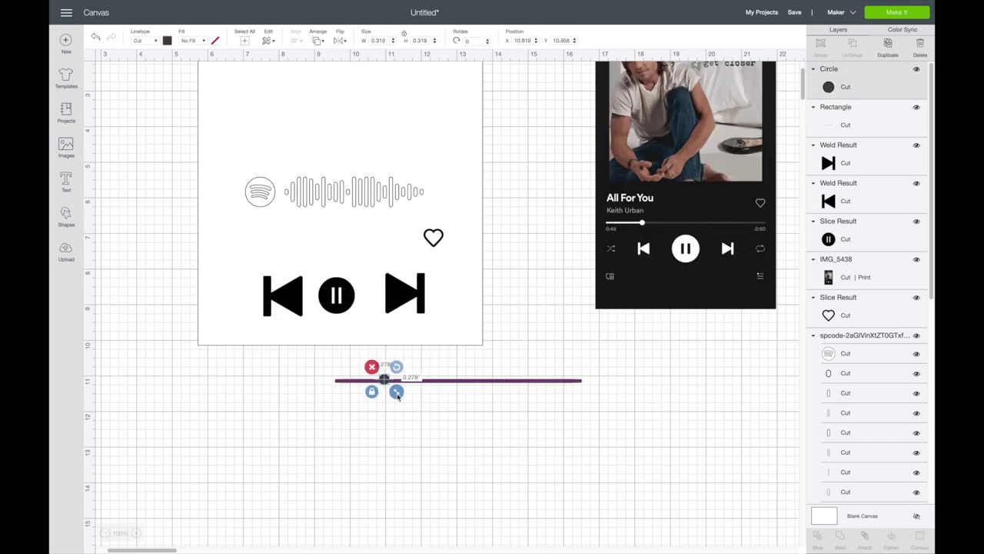
pyautogui.click(397, 389)
pyautogui.click(386, 380)
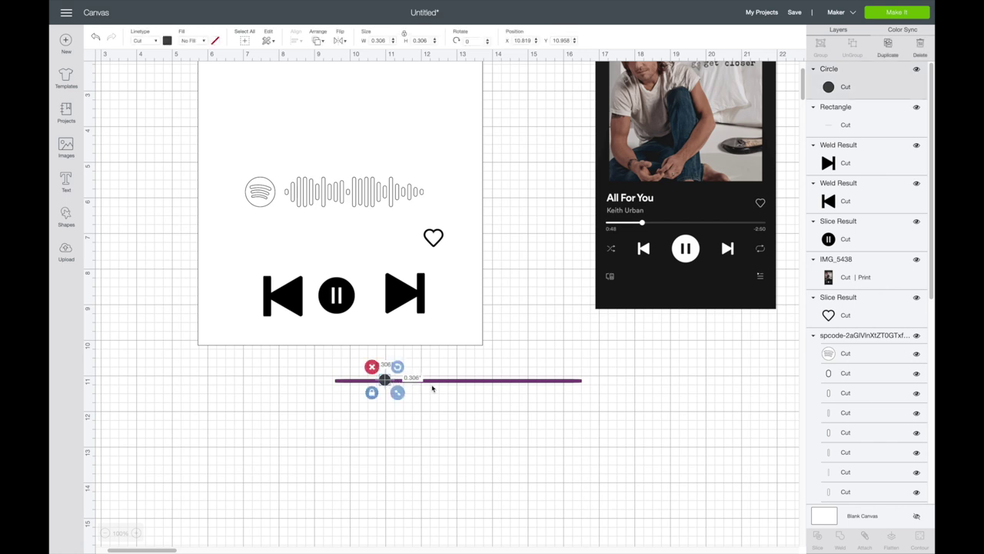
# - Centre the circle vertically on the bar and weld them into one shape
pyautogui.moveTo(435, 407); pyautogui.dragTo(375, 370)
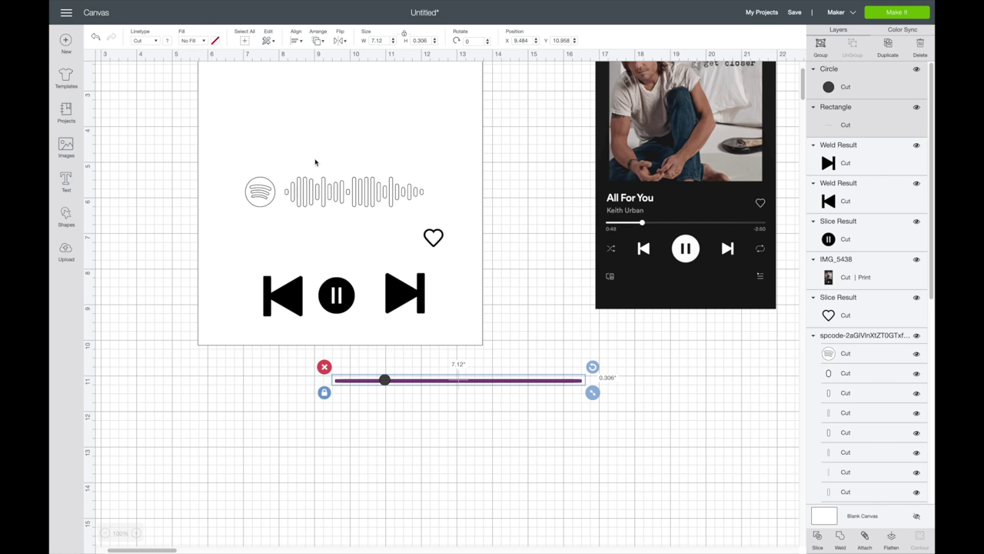
pyautogui.click(294, 43)
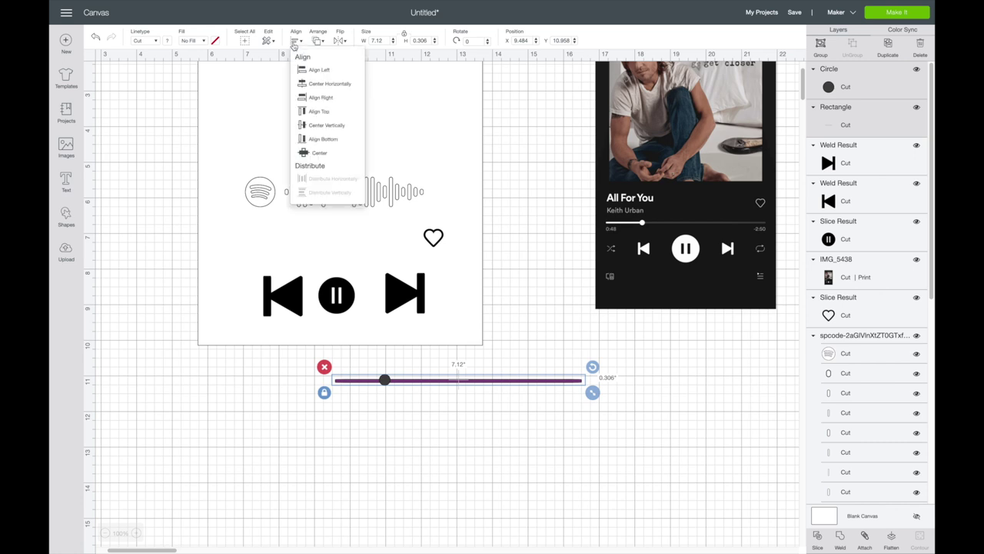
pyautogui.click(339, 126)
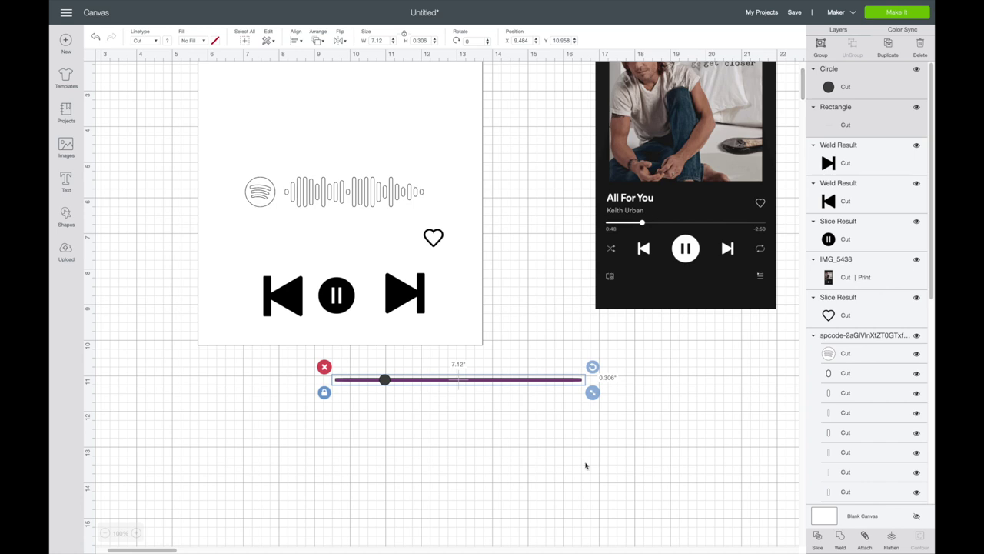
pyautogui.click(840, 536)
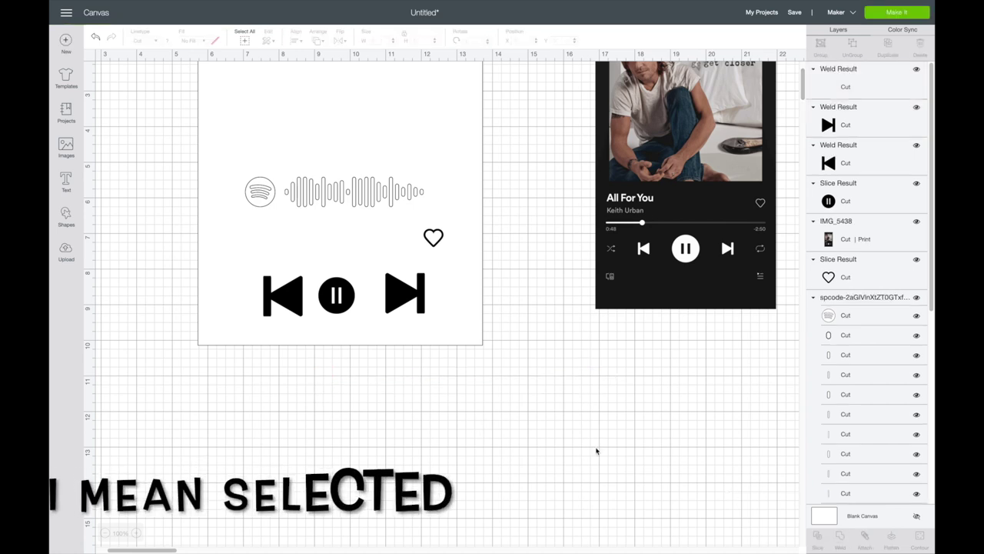
# - Fill the welded progress bar black and move it onto the card above the controls
pyautogui.click(167, 40)
pyautogui.click(190, 75)
pyautogui.moveTo(511, 382); pyautogui.dragTo(390, 259)
pyautogui.scroll(2, 390, 259)
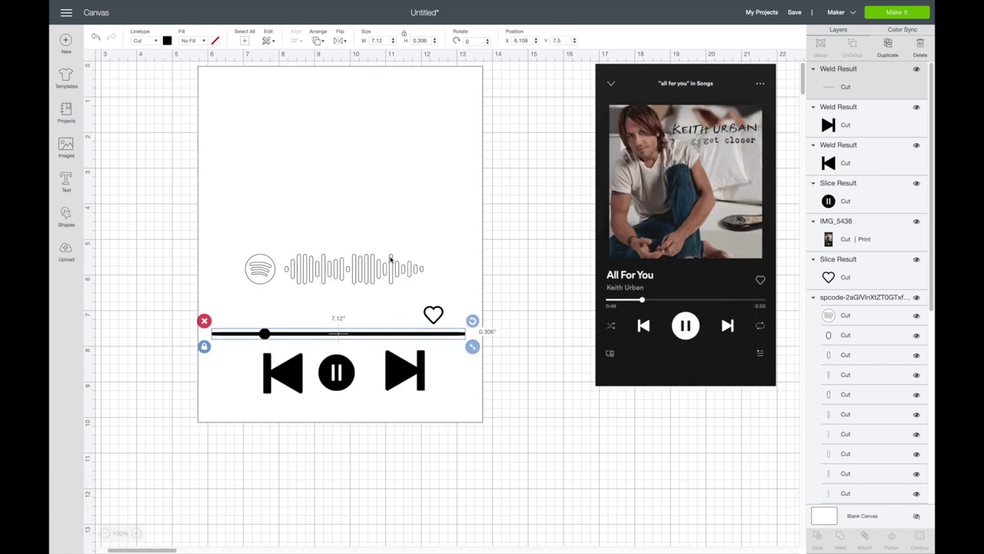
pyautogui.click(336, 374)
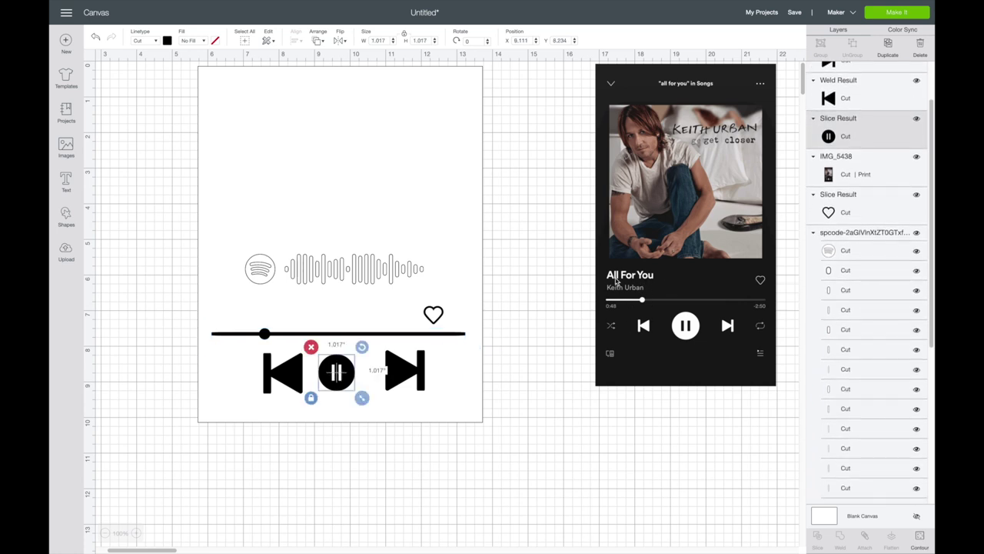
# - Shrink the previous-track button to about 0.78 inches and delete the next-track button
pyautogui.click(300, 384)
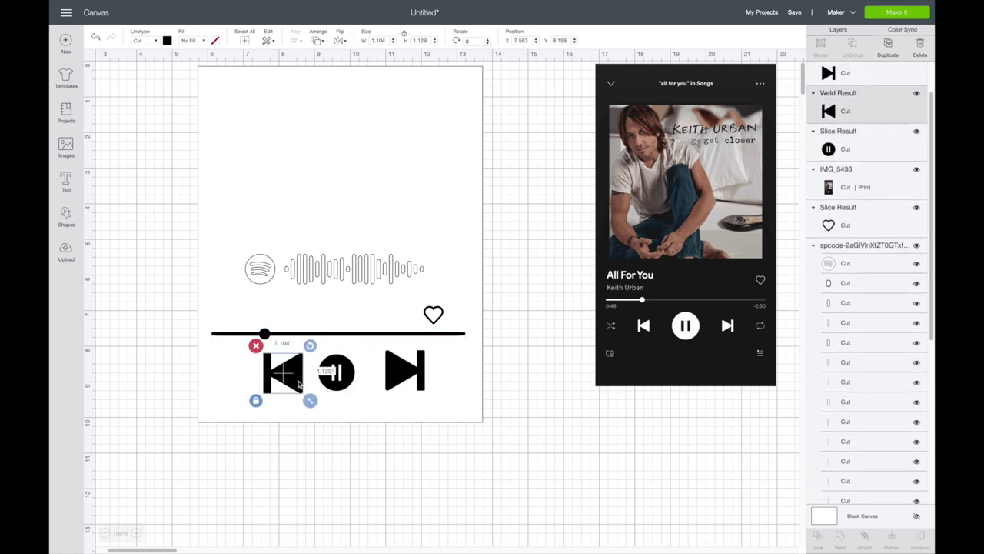
pyautogui.moveTo(318, 410); pyautogui.dragTo(297, 394)
pyautogui.click(335, 375)
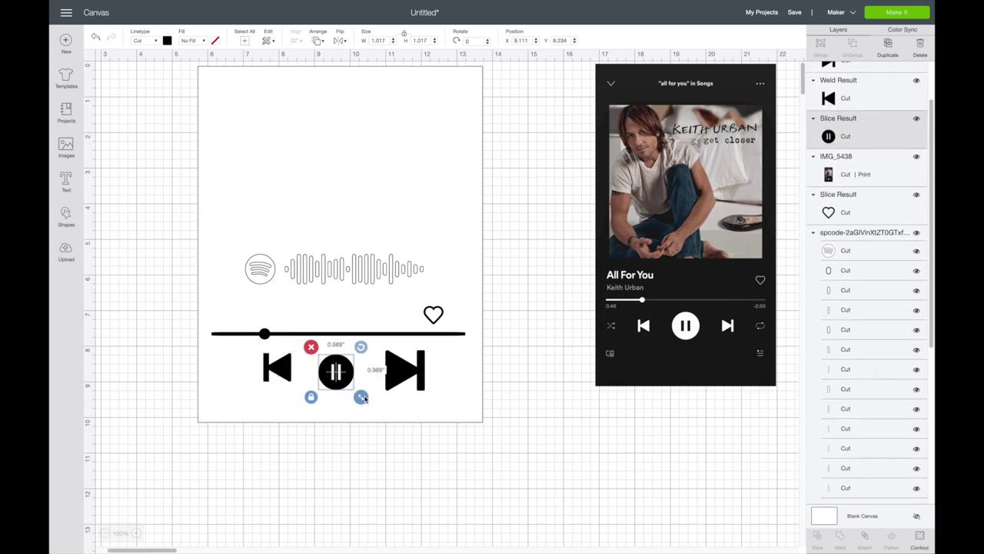
pyautogui.click(283, 372)
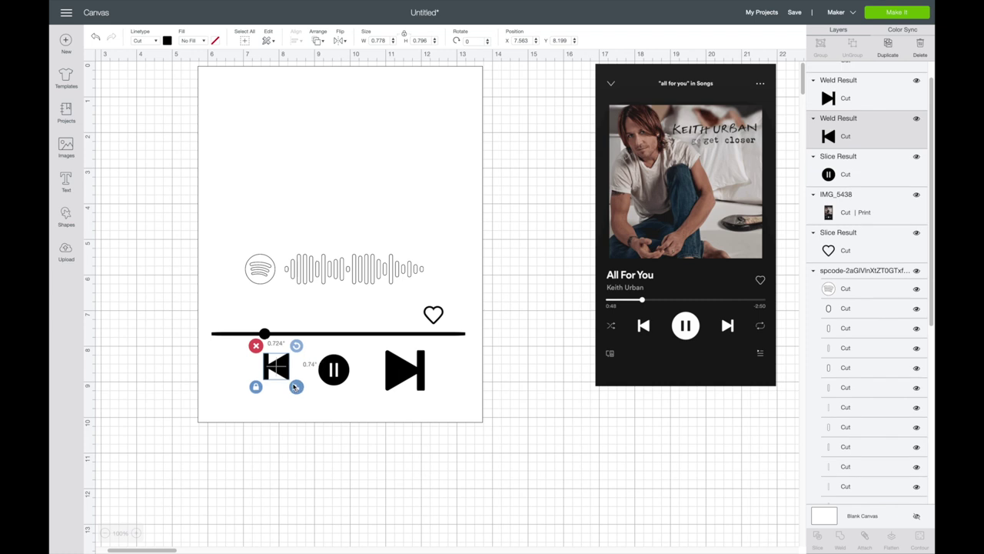
pyautogui.click(401, 376)
pyautogui.press('Delete')
# - Nudge the previous-track button right and enlarge the pause button to 0.92 inches
pyautogui.click(294, 371)
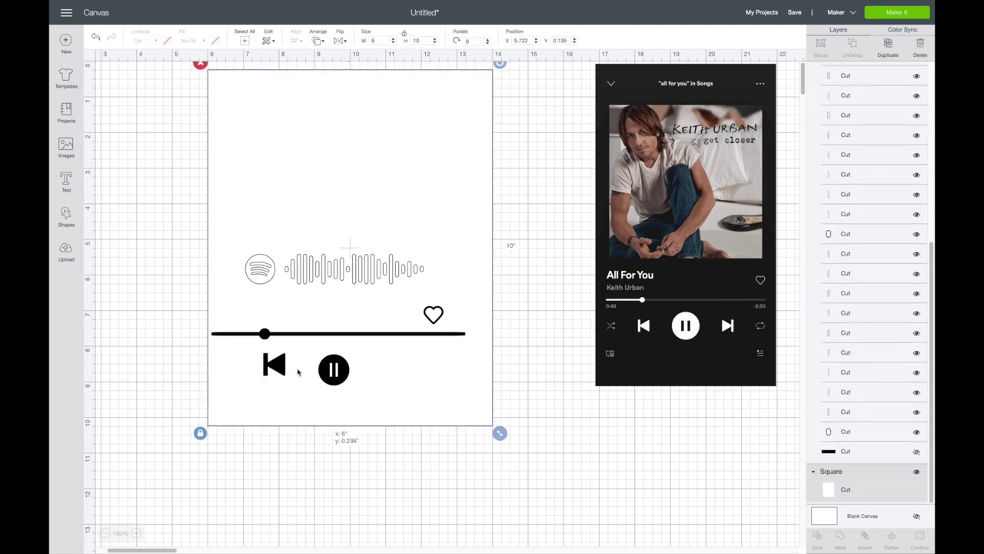
pyautogui.click(282, 369)
pyautogui.moveTo(284, 372); pyautogui.dragTo(301, 391)
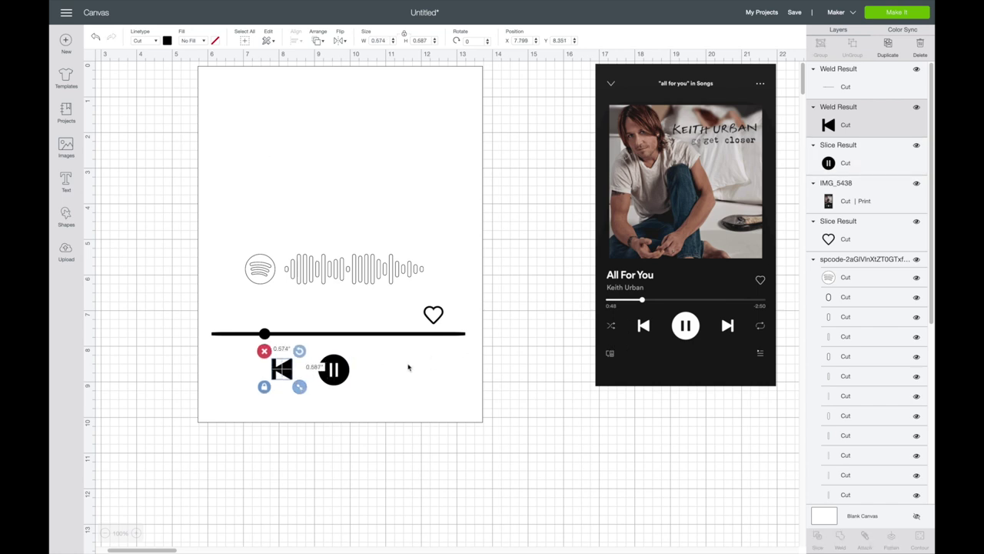
pyautogui.click(338, 374)
pyautogui.moveTo(361, 395); pyautogui.dragTo(365, 399)
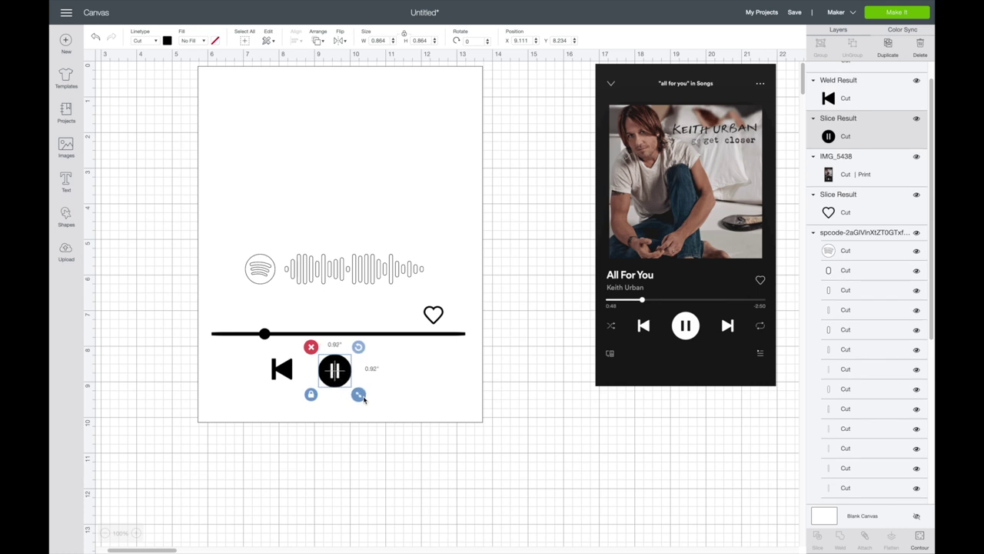
# - Duplicate the previous-track icon, flip it horizontally, and place it right of pause as next-track
pyautogui.click(364, 475)
pyautogui.click(282, 369)
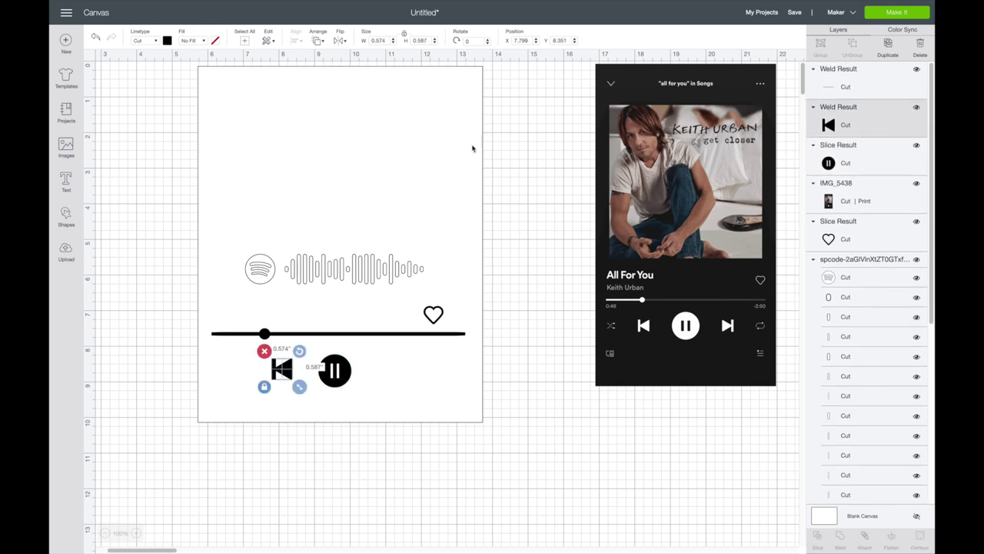
pyautogui.click(886, 48)
pyautogui.click(339, 40)
pyautogui.click(357, 57)
pyautogui.moveTo(301, 387); pyautogui.dragTo(393, 371)
pyautogui.click(297, 437)
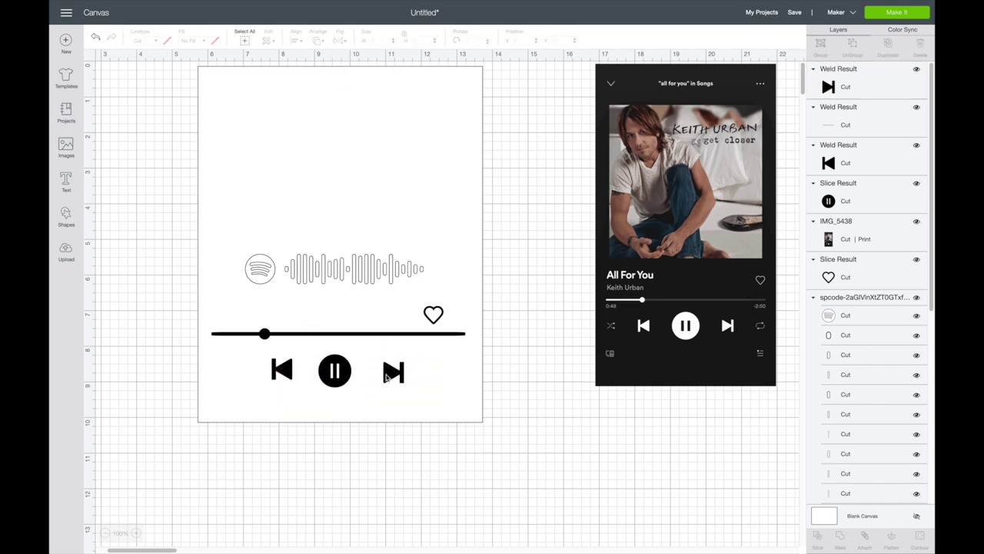
# - Distribute the three playback controls horizontally and align them vertically
pyautogui.click(392, 374)
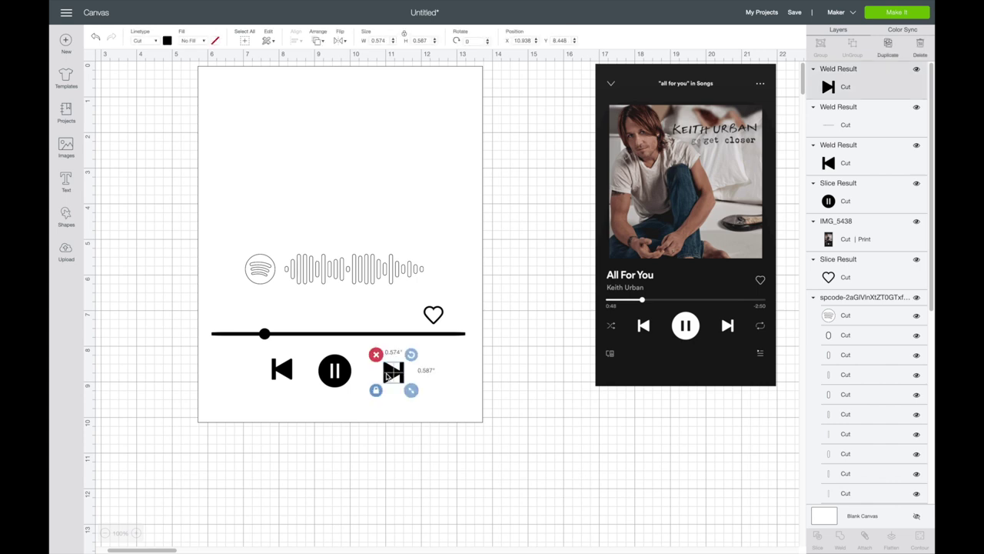
pyautogui.keyDown('shift'); pyautogui.click(328, 371); pyautogui.keyUp('shift')
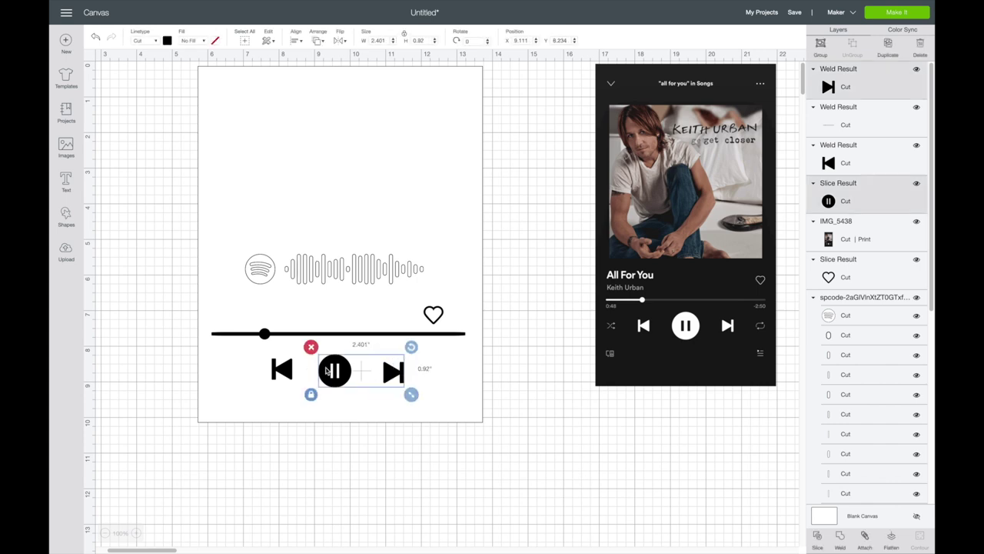
pyautogui.keyDown('shift'); pyautogui.click(283, 371); pyautogui.keyUp('shift')
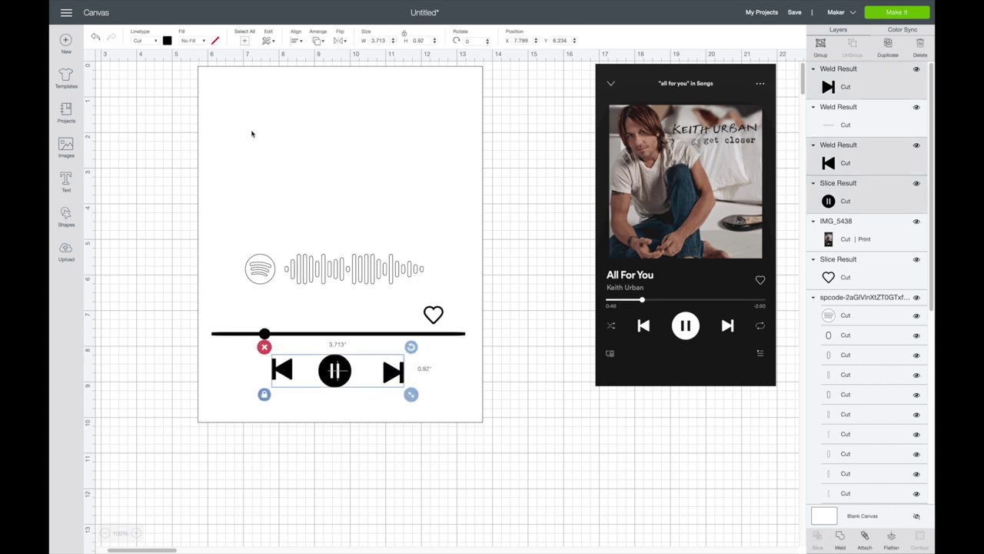
pyautogui.click(293, 41)
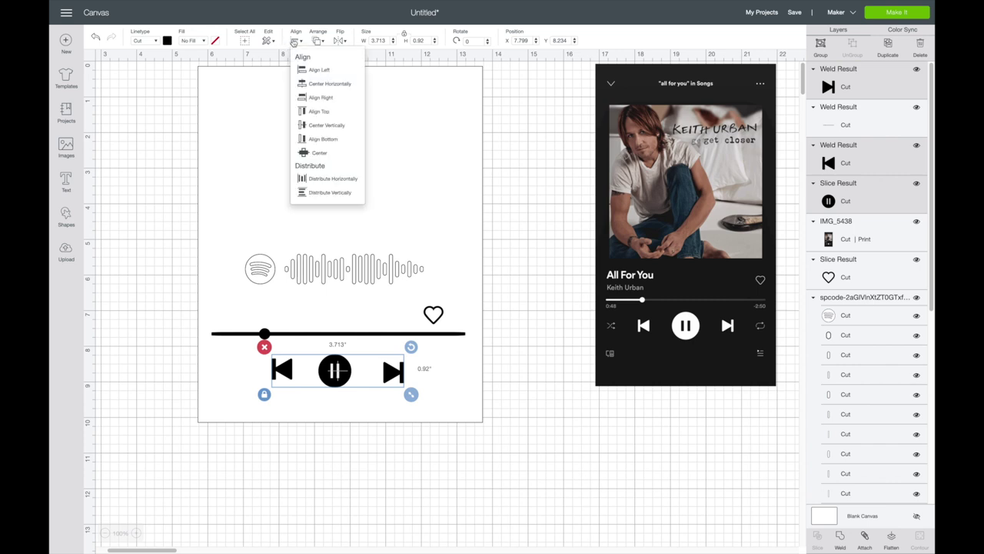
pyautogui.click(329, 180)
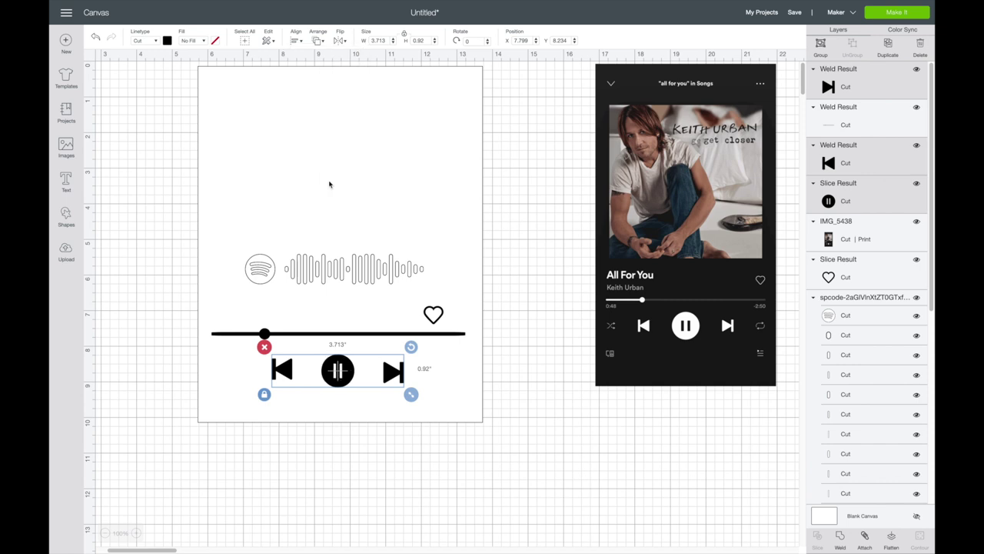
pyautogui.click(295, 41)
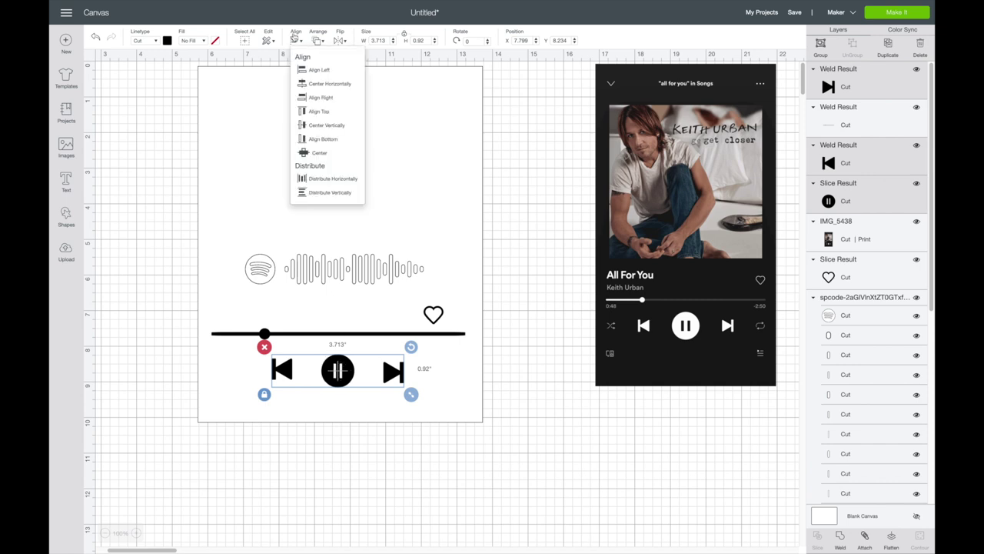
pyautogui.click(330, 193)
# - Group the previous, pause and next-track controls together
pyautogui.click(820, 44)
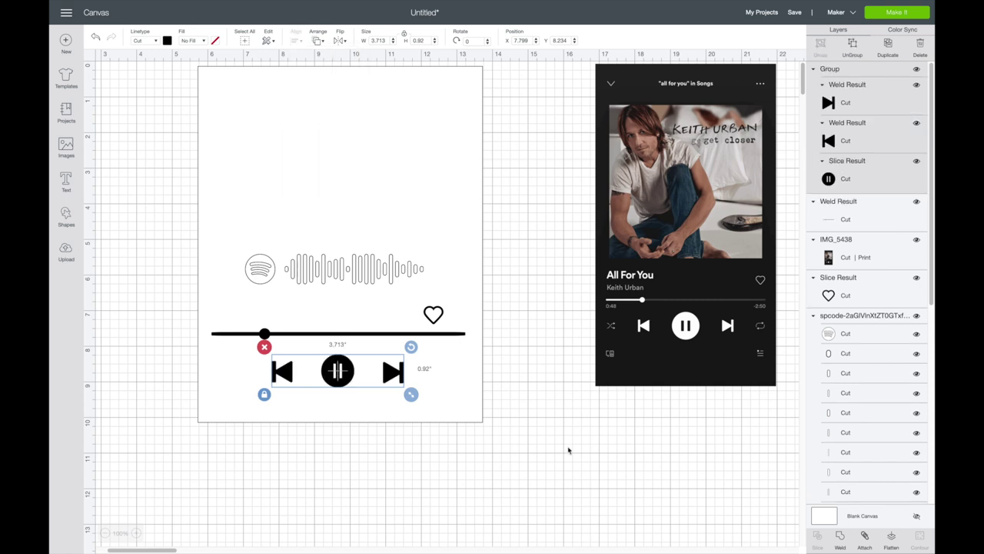
pyautogui.click(569, 450)
pyautogui.click(336, 372)
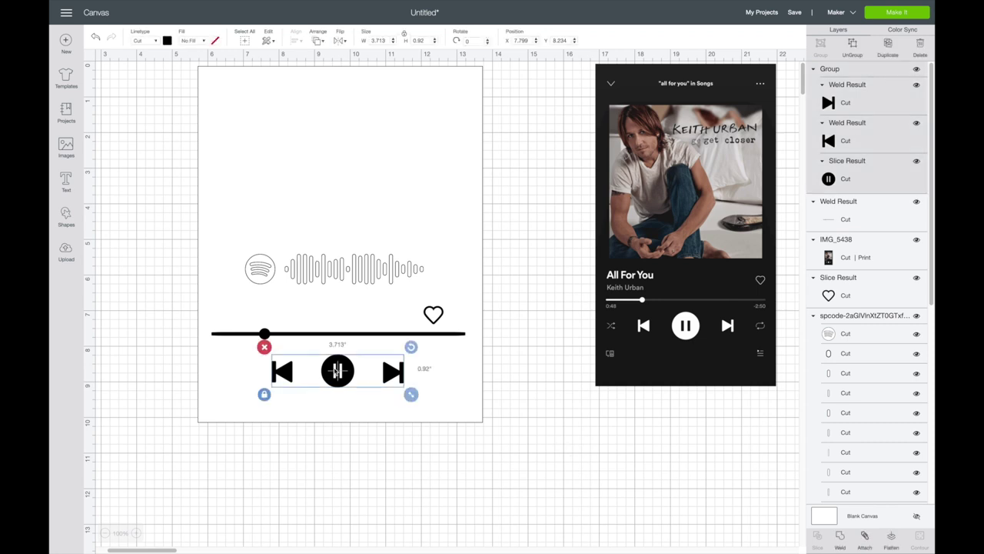
pyautogui.click(522, 346)
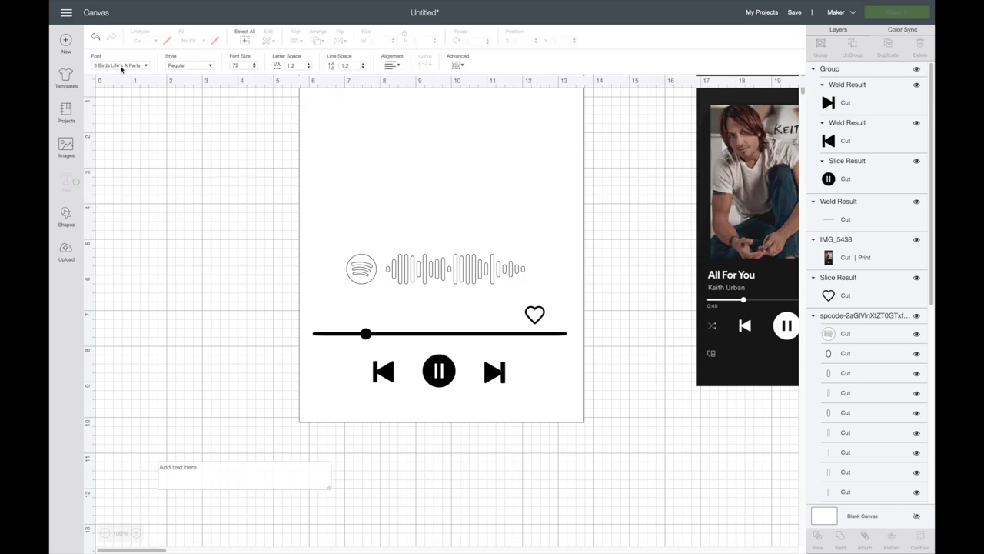
# - Add the text 'All For You' in the MADE TOMMY font
pyautogui.click(121, 66)
pyautogui.write('made')
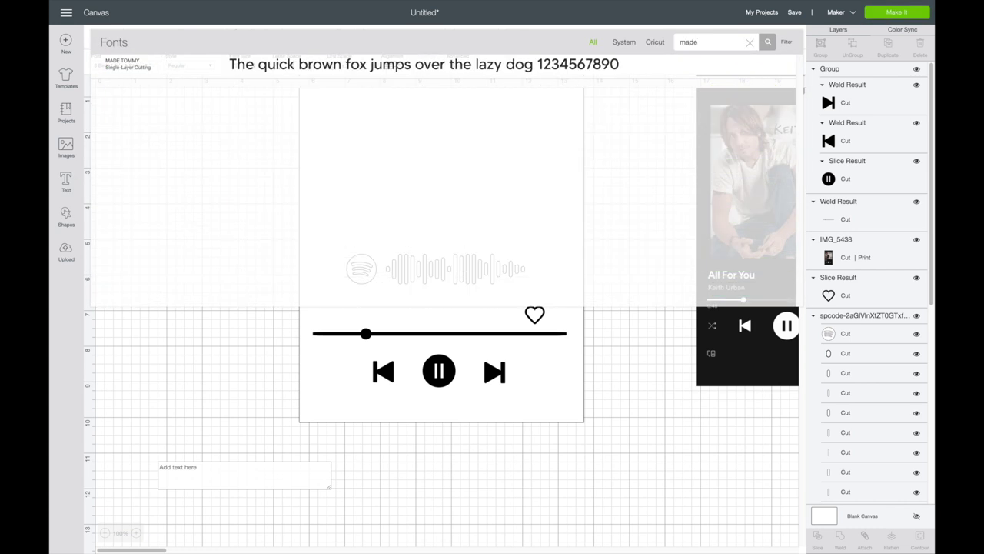
pyautogui.click(475, 69)
pyautogui.click(204, 472)
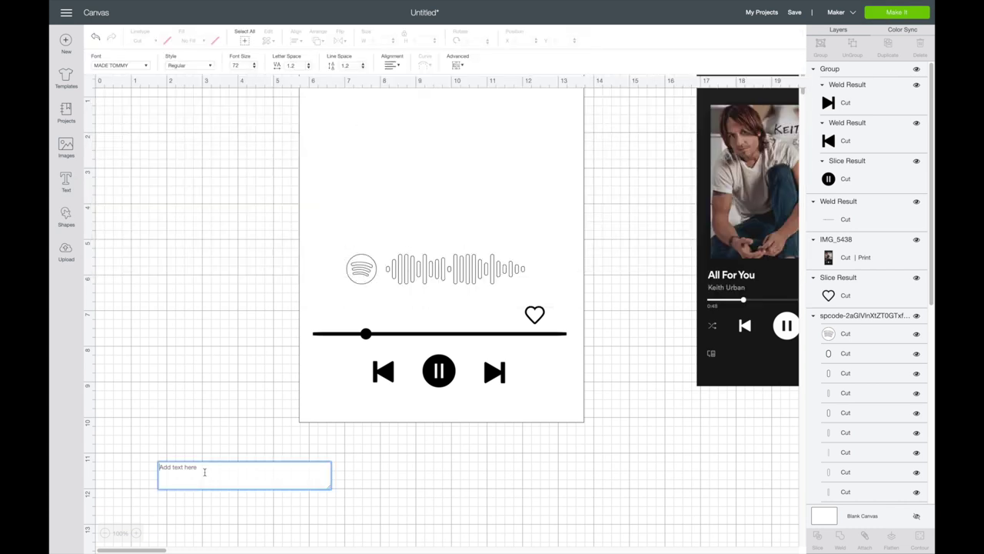
pyautogui.write('All For You')
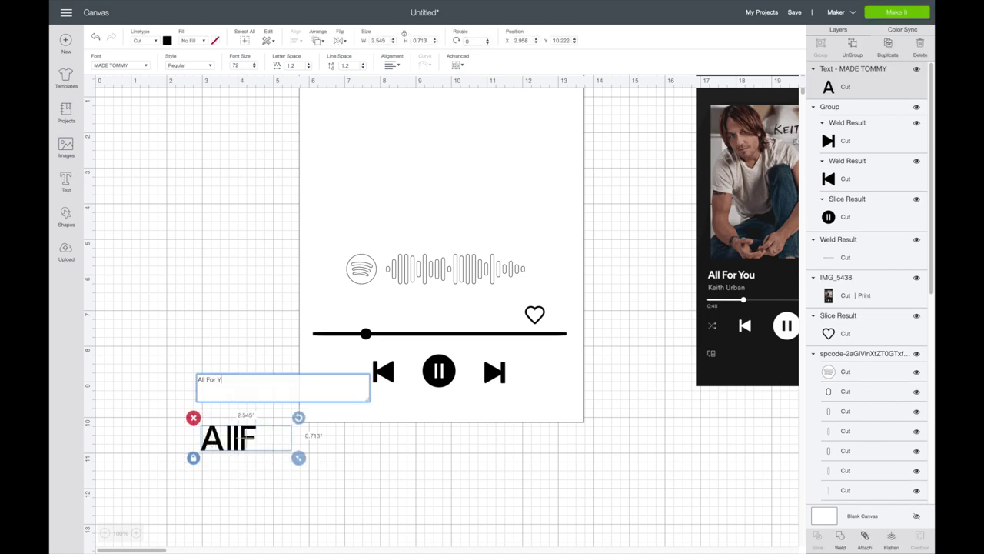
pyautogui.click(423, 465)
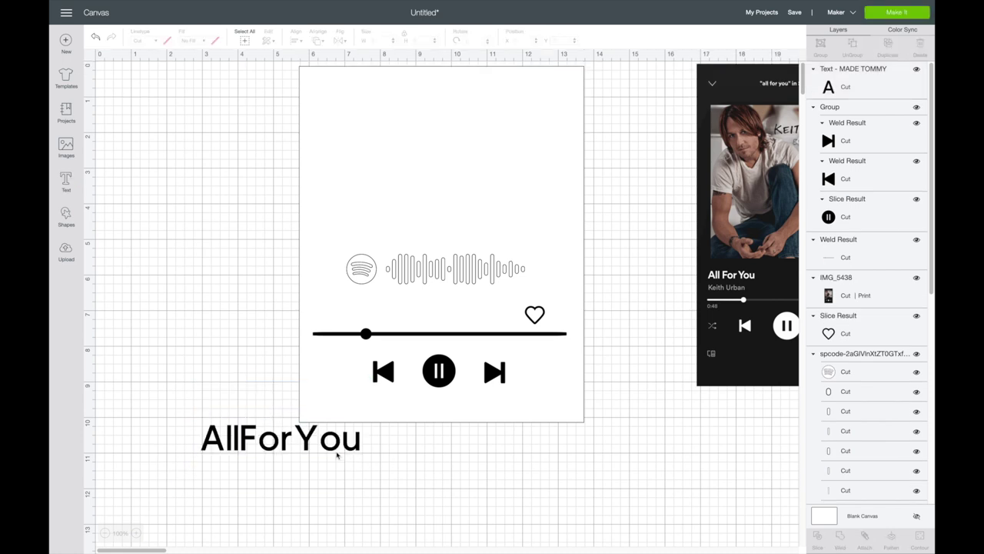
# - Place the title beneath the plaque, ungroup it and space the words apart, then open the app launcher
pyautogui.moveTo(313, 442); pyautogui.dragTo(350, 455)
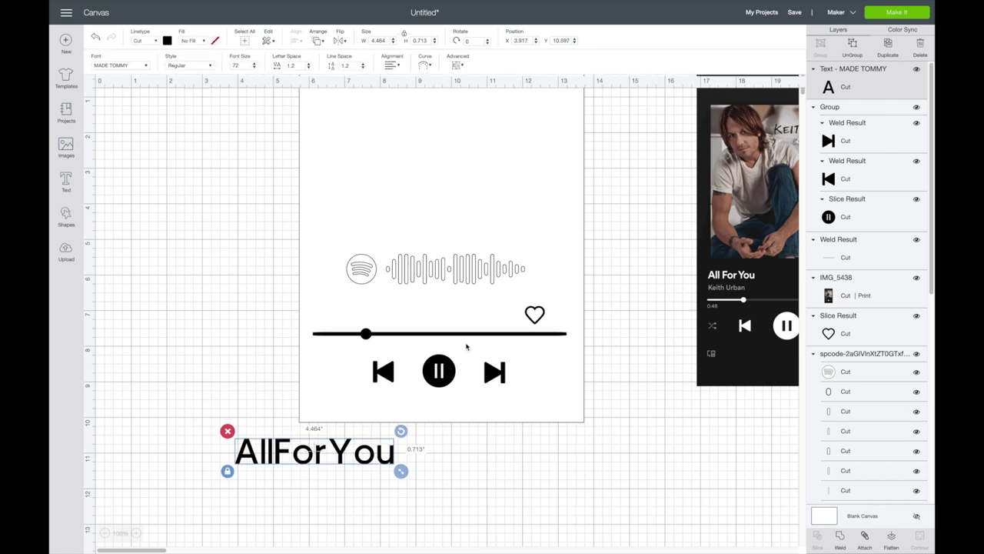
pyautogui.click(853, 49)
pyautogui.moveTo(439, 474); pyautogui.dragTo(356, 447)
pyautogui.moveTo(323, 481); pyautogui.dragTo(285, 460)
pyautogui.click(278, 459)
pyautogui.click(339, 487)
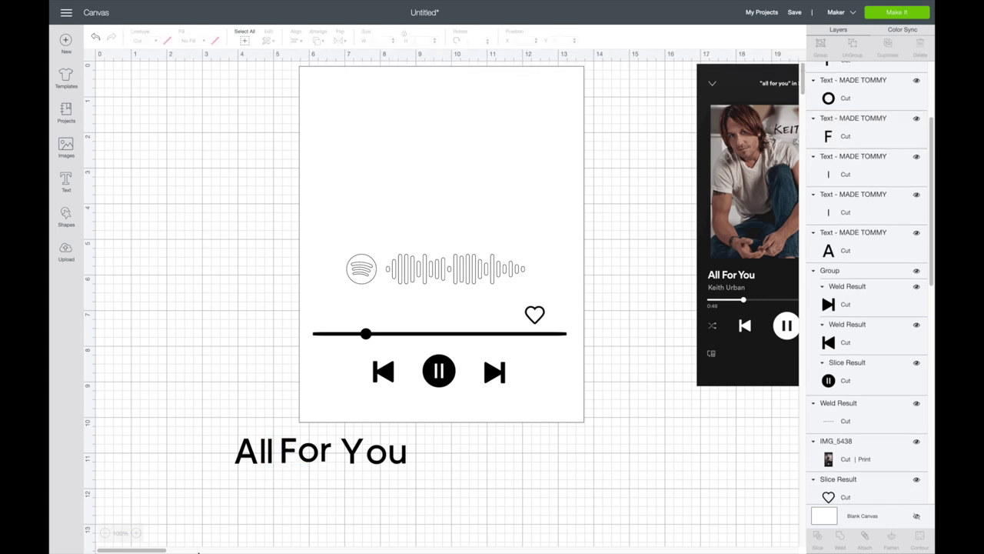
pyautogui.moveTo(156, 538)
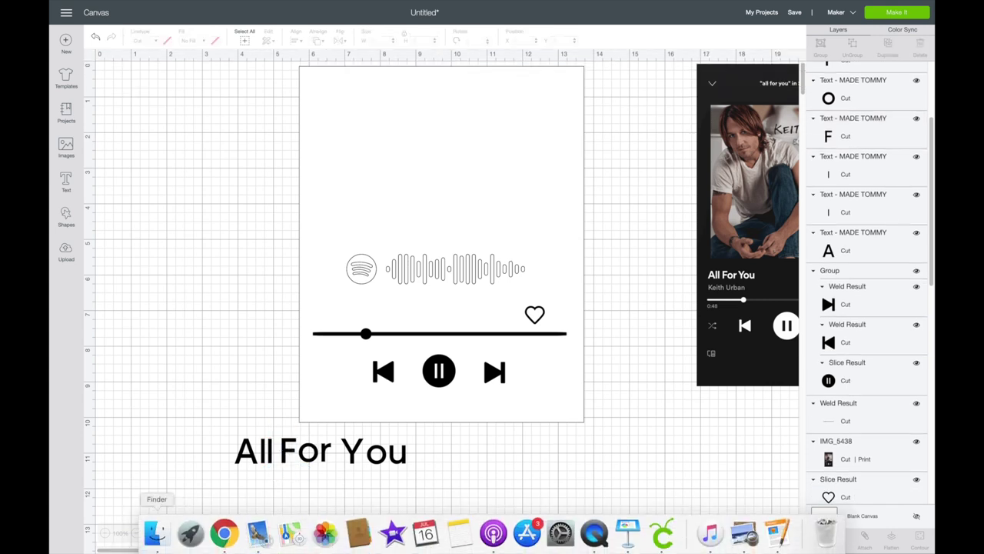
pyautogui.click(191, 532)
# - Launch TextEdit and set the font to MADE TOMMY at 72 pt
pyautogui.write('text')
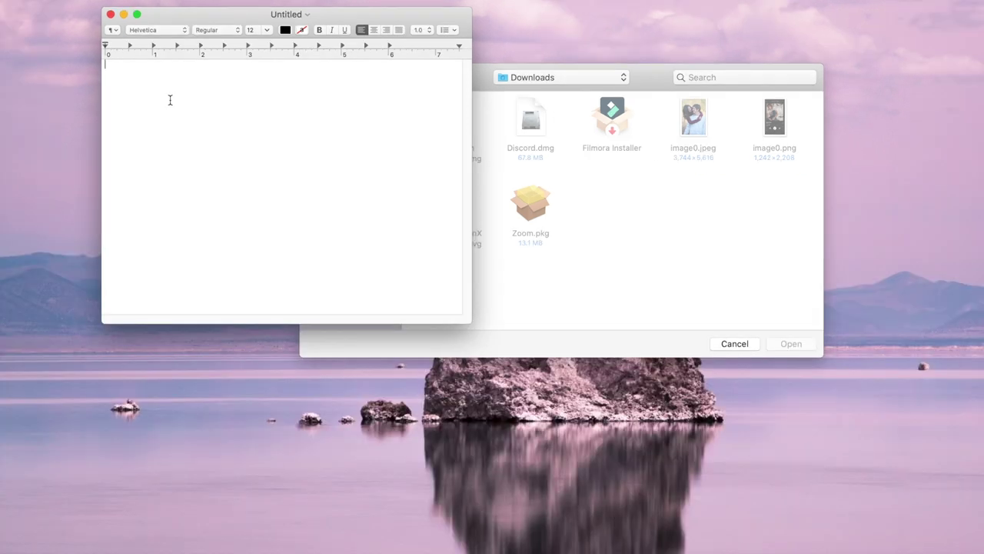
pyautogui.click(123, 43)
pyautogui.scroll(-20, 216, 471)
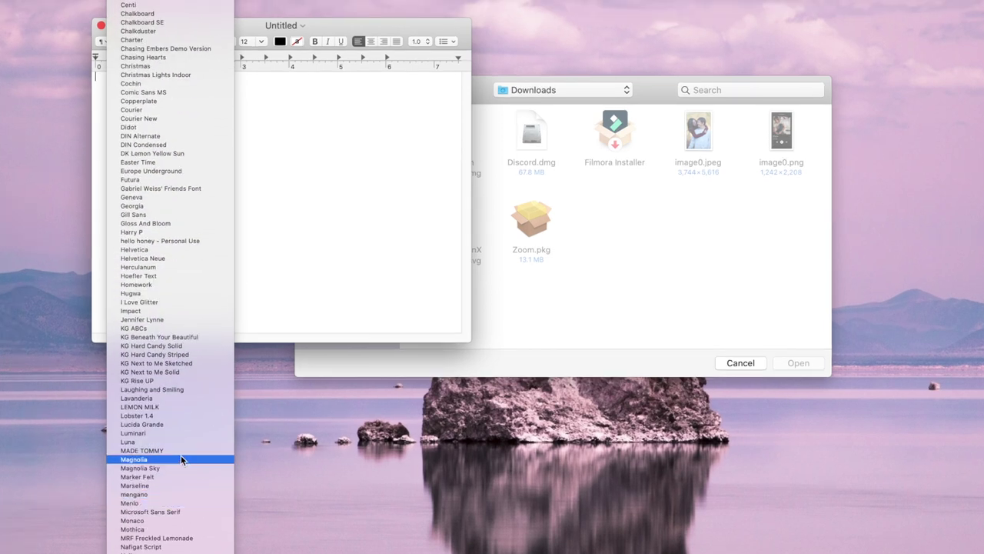
pyautogui.click(192, 446)
pyautogui.click(258, 29)
pyautogui.click(229, 172)
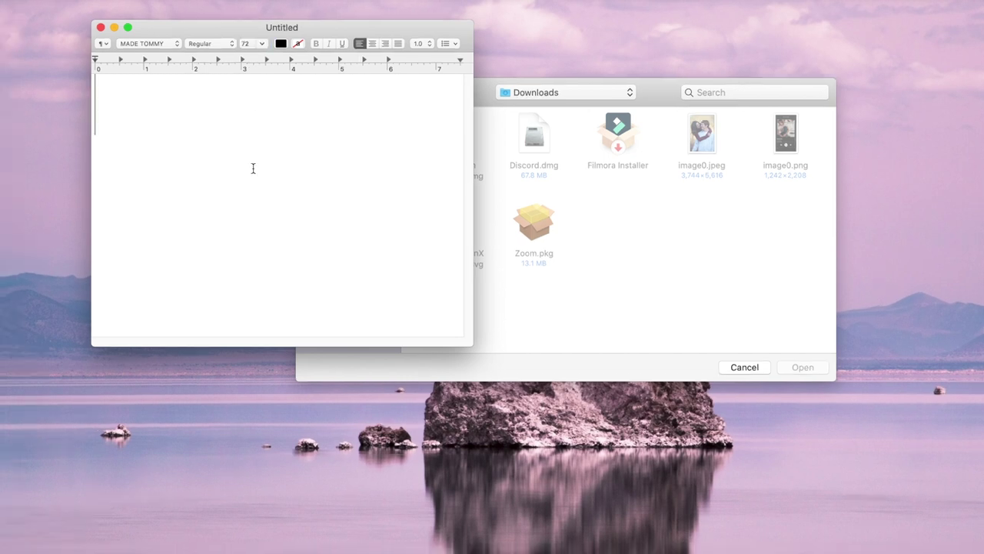
# - Type 'All For You', enlarge it to 96 pt, and screenshot it
pyautogui.write('All For You')
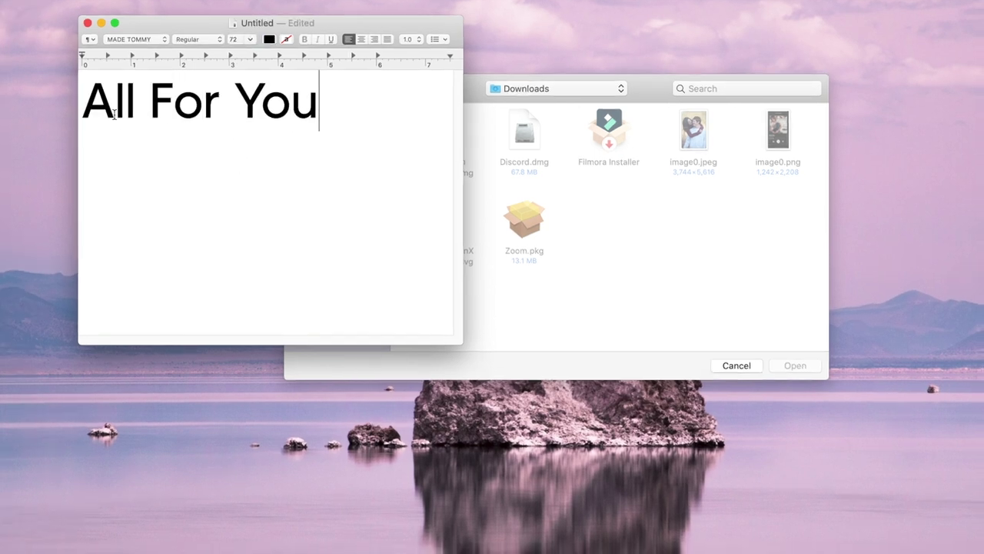
pyautogui.moveTo(345, 180); pyautogui.dragTo(107, 131)
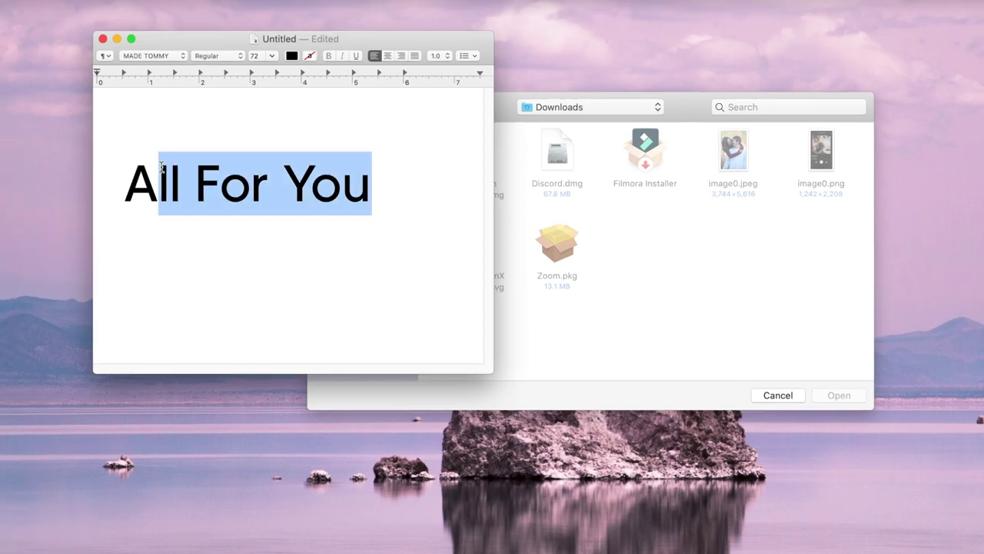
pyautogui.click(271, 56)
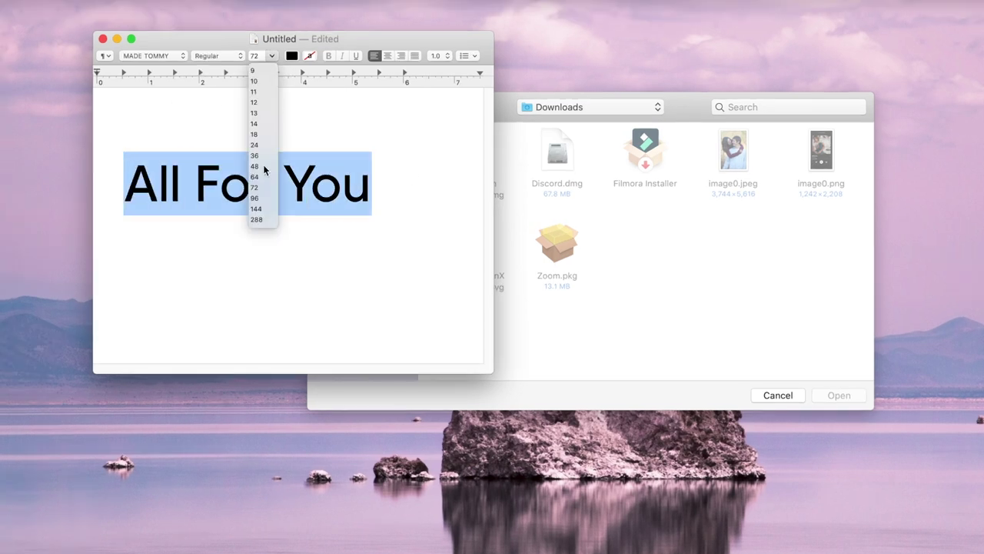
pyautogui.click(263, 198)
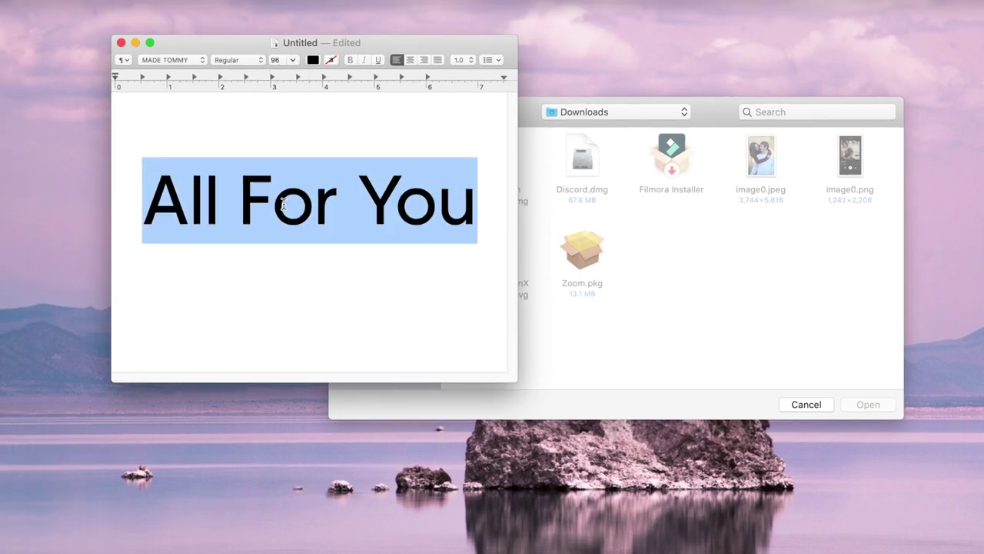
pyautogui.click(316, 270)
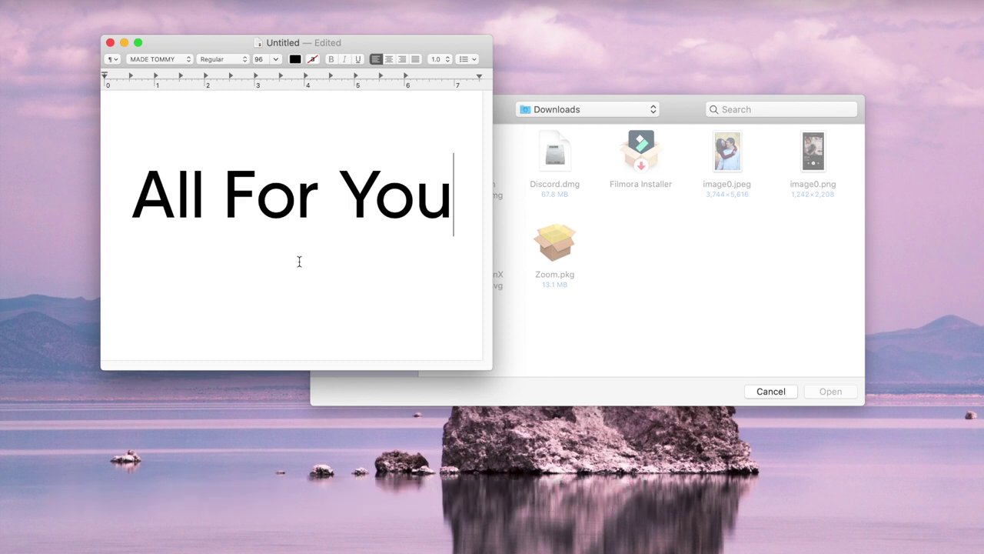
pyautogui.press('super+shift+4')
pyautogui.moveTo(122, 120); pyautogui.dragTo(441, 283)
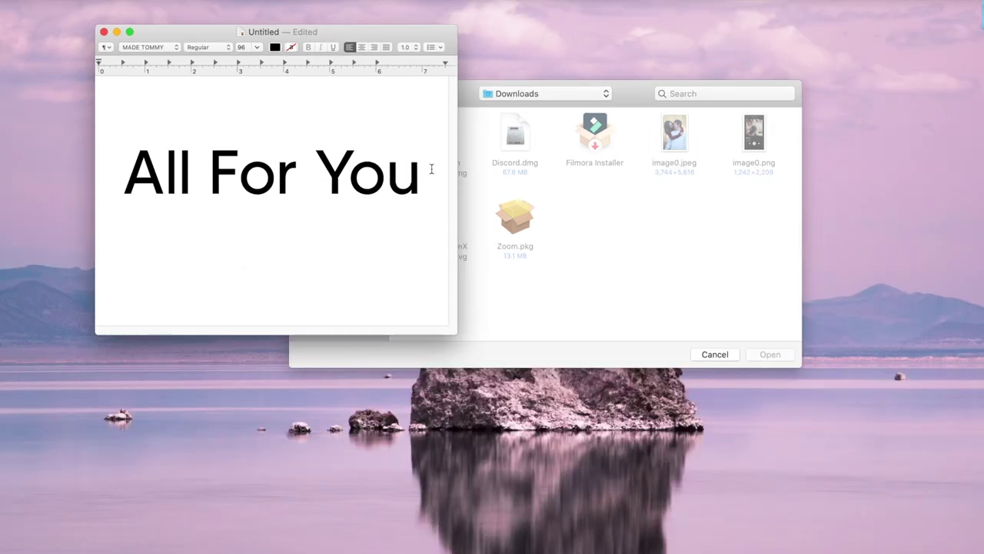
# - Replace the text with 'Keith Urban' at 72 pt so it fits one line
pyautogui.moveTo(447, 182); pyautogui.dragTo(104, 166)
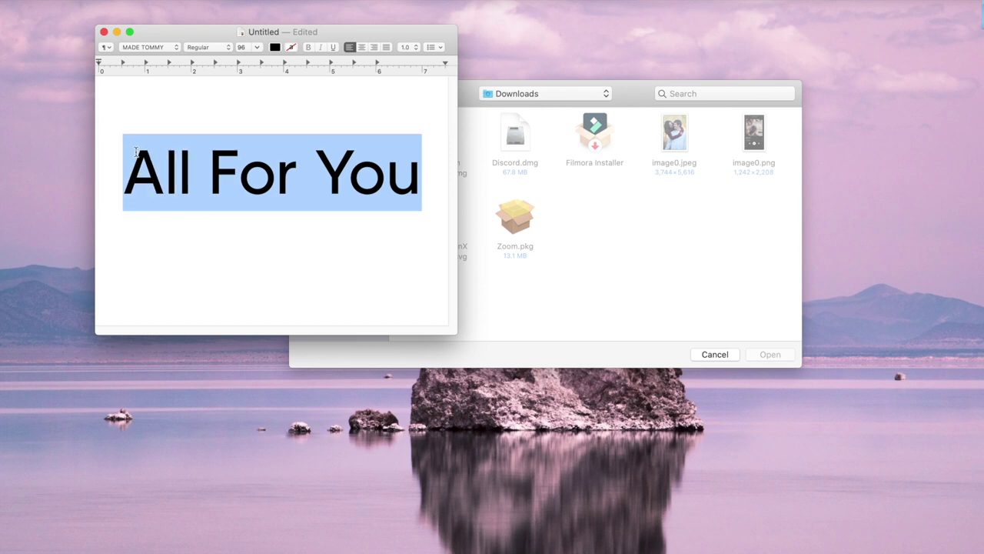
pyautogui.write('Keith Urban')
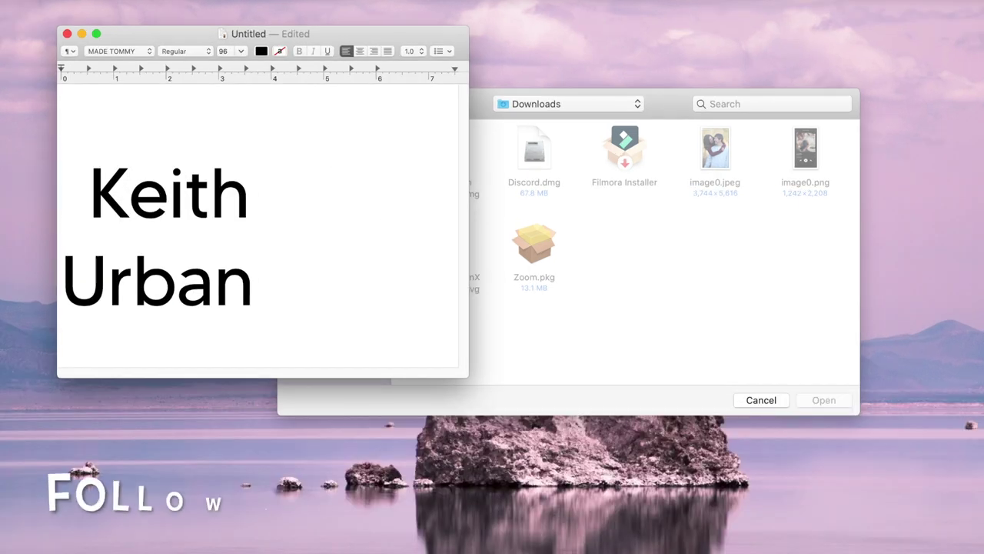
pyautogui.moveTo(268, 254); pyautogui.dragTo(121, 134)
pyautogui.moveTo(268, 254); pyautogui.dragTo(138, 180)
pyautogui.click(241, 51)
pyautogui.click(235, 188)
pyautogui.click(246, 229)
# - Screenshot the Keith Urban text and review the captured image
pyautogui.press('super+shift+4')
pyautogui.moveTo(82, 136); pyautogui.dragTo(397, 249)
pyautogui.moveTo(864, 446); pyautogui.dragTo(655, 503)
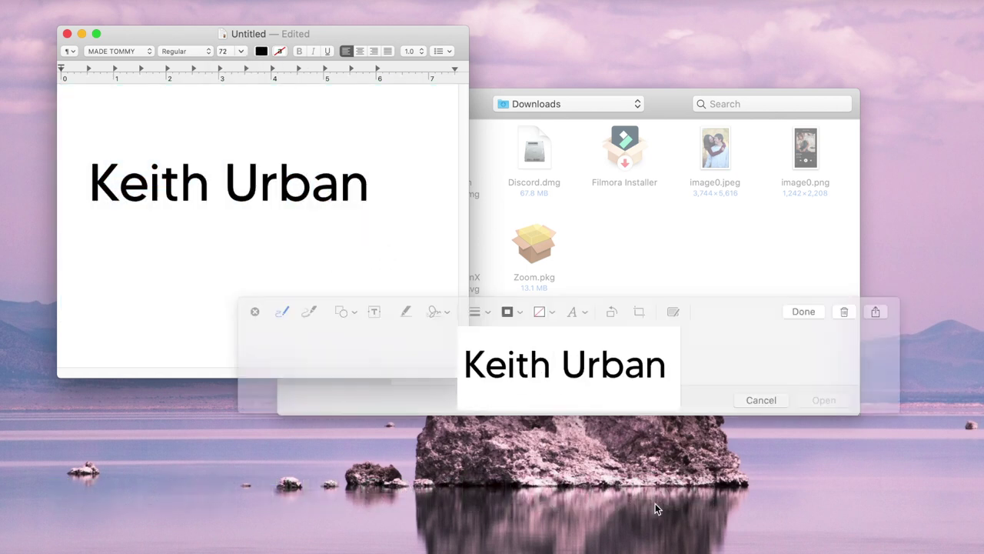
pyautogui.click(876, 311)
pyautogui.click(925, 400)
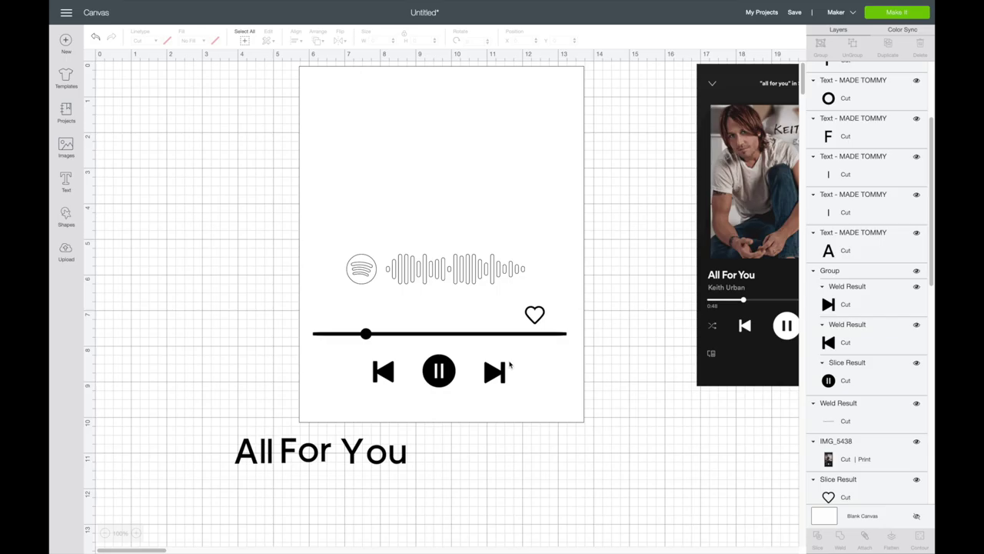
# - Delete the letter-by-letter All For You title from the canvas
pyautogui.hscroll(3, 509, 364)
pyautogui.moveTo(369, 468); pyautogui.dragTo(178, 438)
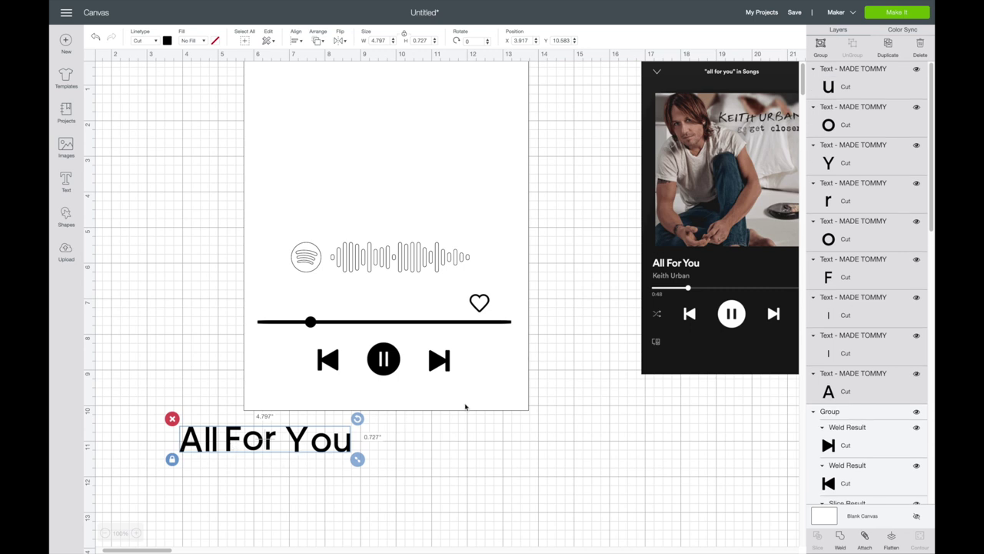
pyautogui.press('Delete')
# - Upload the Keith Urban screenshot as a Complex image with its white background erased, and save it
pyautogui.click(66, 250)
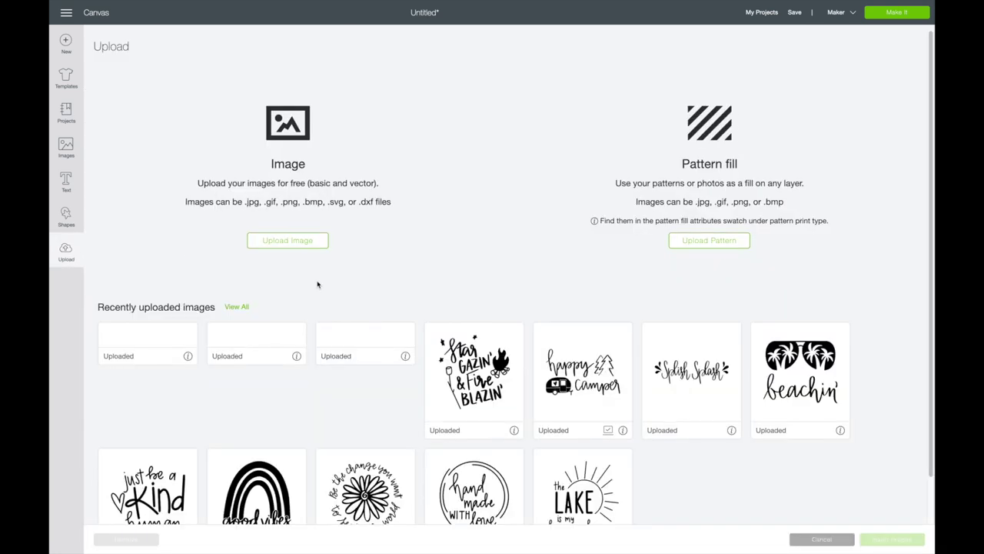
pyautogui.click(286, 238)
pyautogui.click(508, 271)
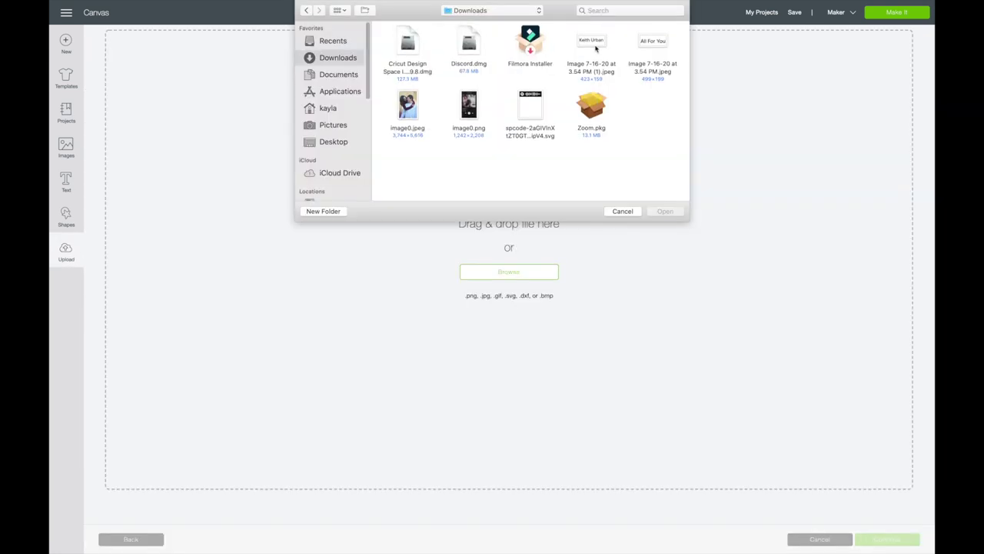
pyautogui.click(595, 48)
pyautogui.click(666, 211)
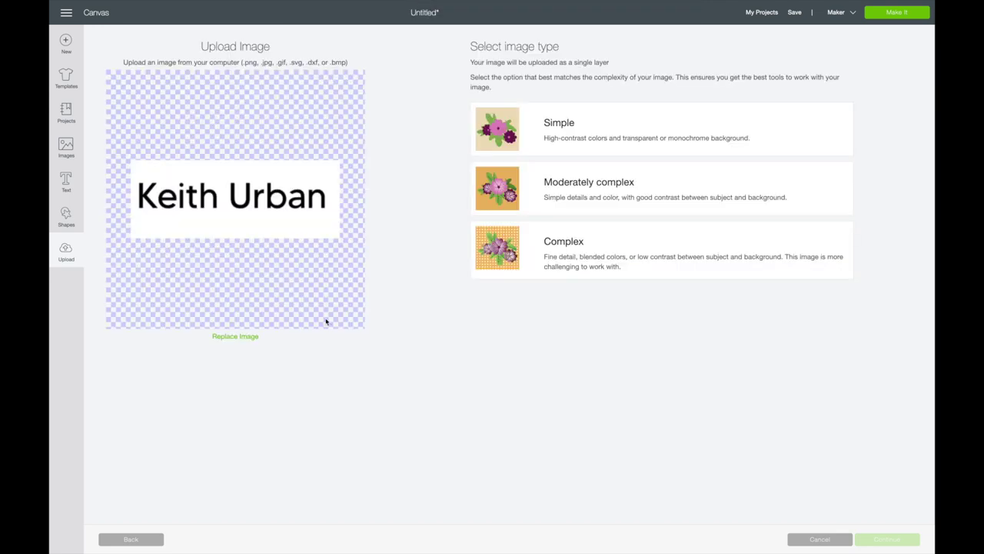
pyautogui.click(501, 249)
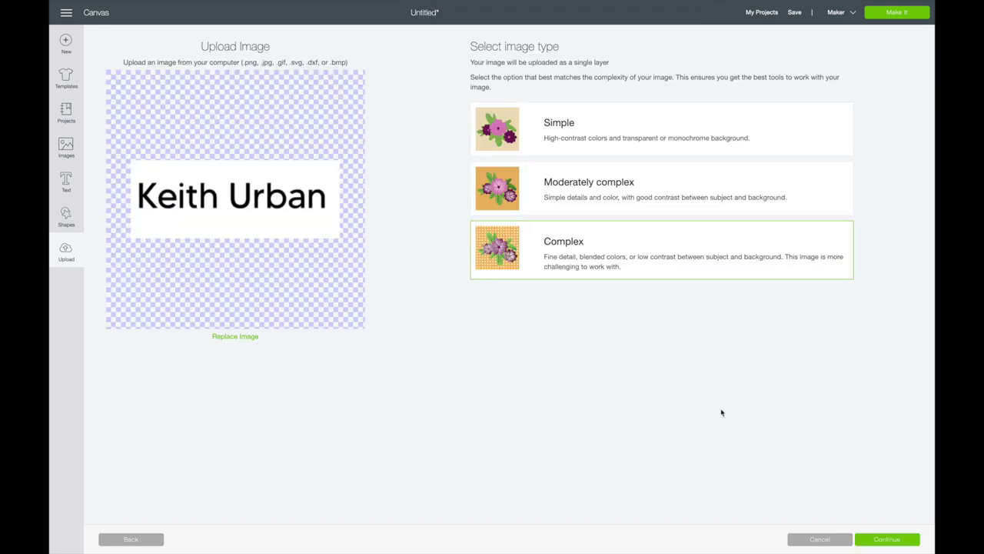
pyautogui.click(894, 539)
pyautogui.click(519, 310)
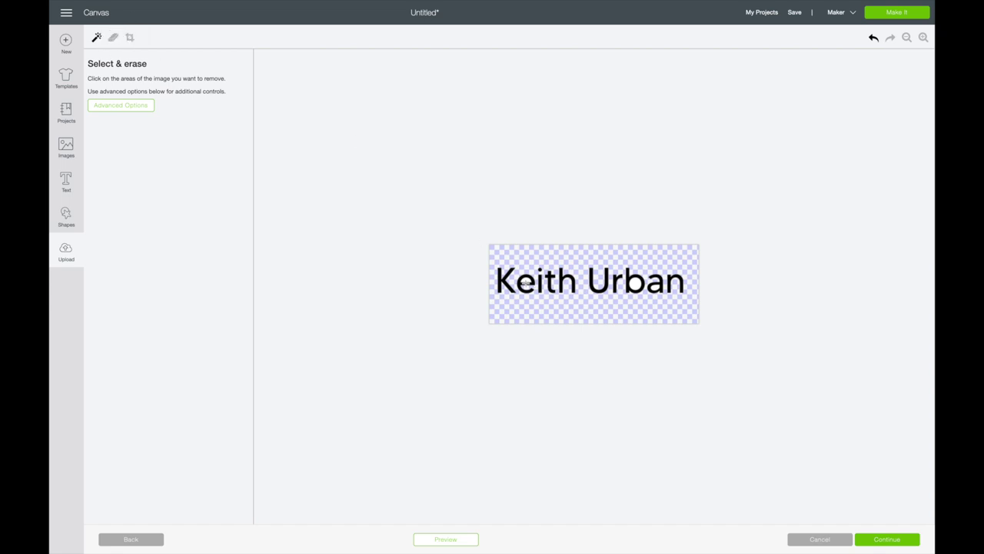
pyautogui.click(655, 285)
pyautogui.click(873, 37)
pyautogui.click(894, 537)
pyautogui.click(906, 543)
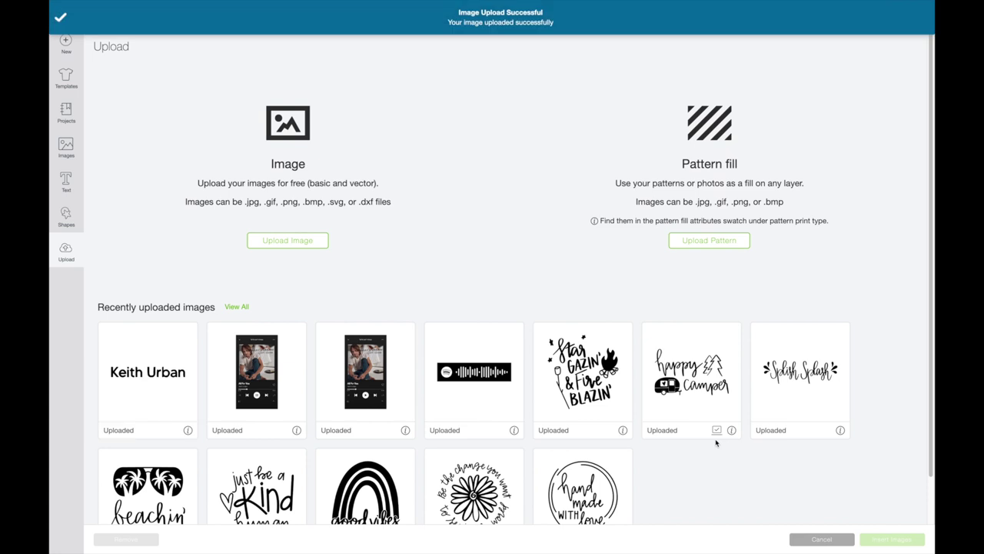
# - Upload the All For You screenshot as a Complex image and insert both images
pyautogui.click(311, 244)
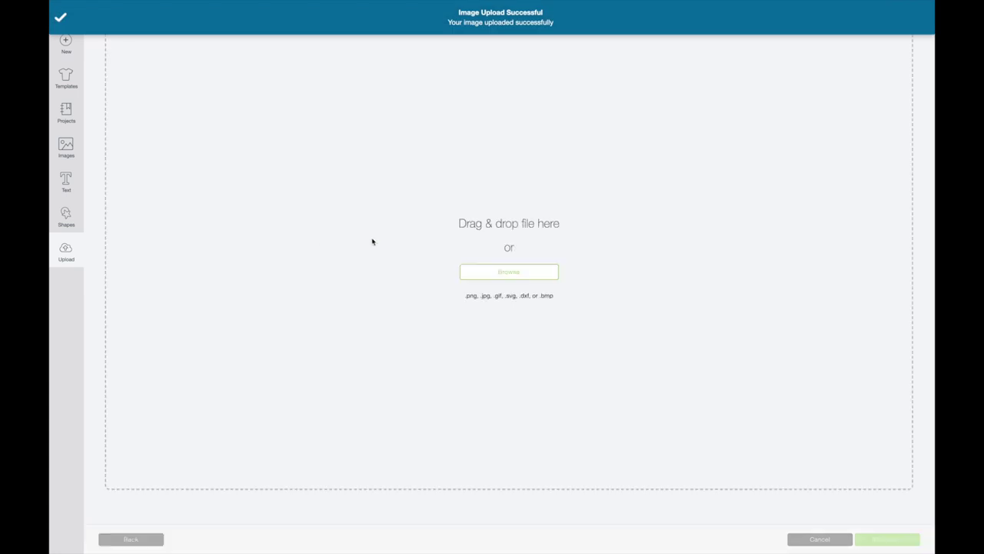
pyautogui.click(494, 277)
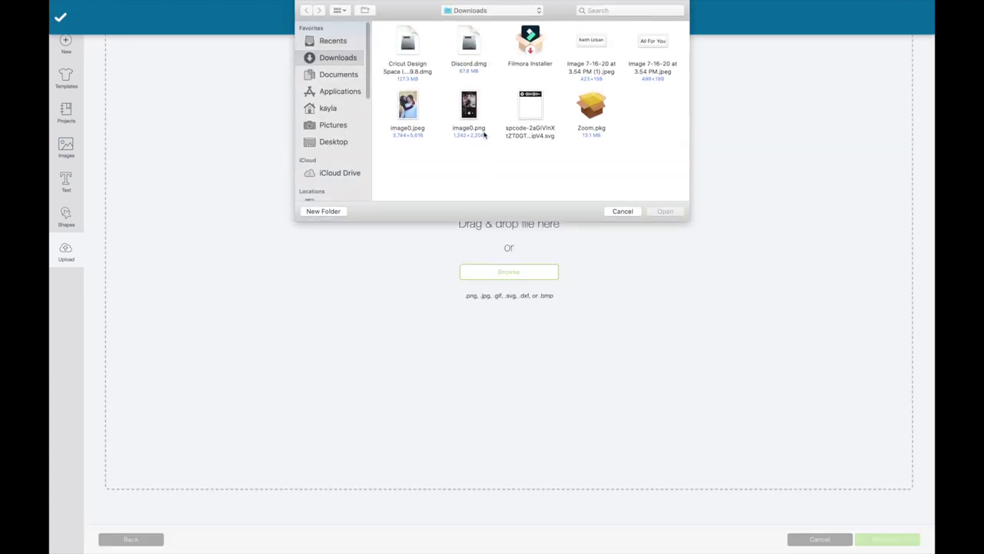
pyautogui.doubleClick(653, 46)
pyautogui.click(555, 260)
pyautogui.click(885, 538)
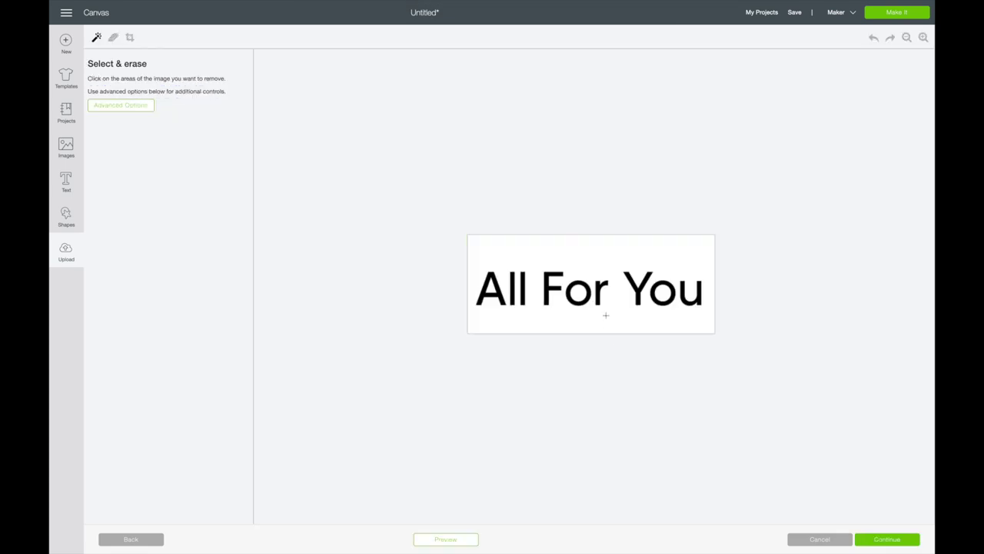
pyautogui.click(886, 539)
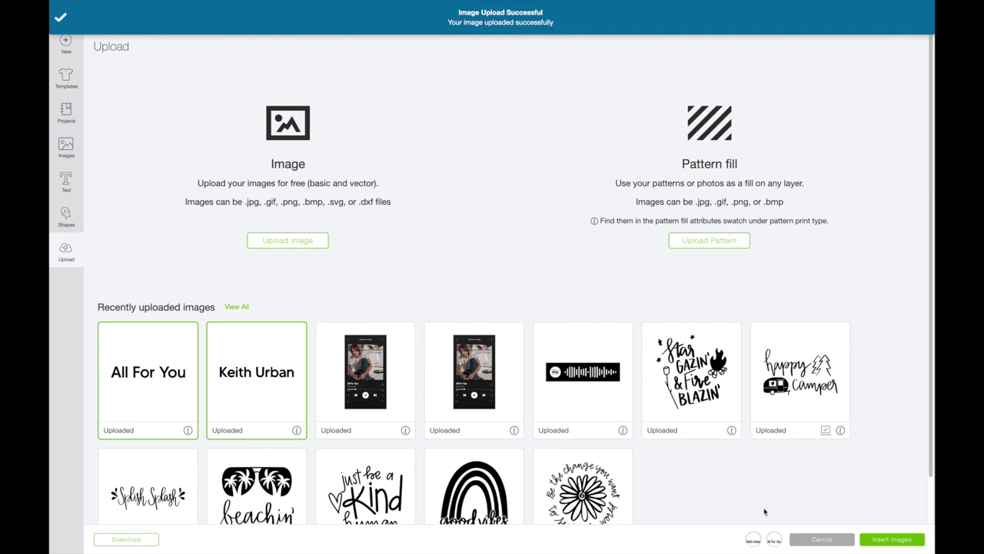
pyautogui.click(874, 539)
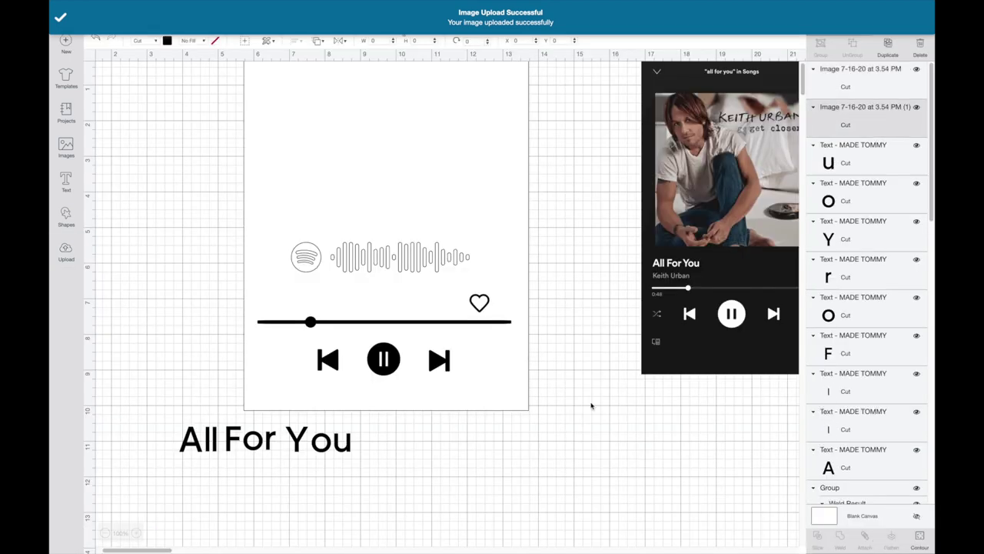
# - Delete the old title letters, nudge the Spotify code up, and place Keith Urban beside the controls
pyautogui.moveTo(225, 132); pyautogui.dragTo(203, 235)
pyautogui.moveTo(379, 476); pyautogui.dragTo(183, 423)
pyautogui.press('Delete')
pyautogui.scroll(1, 219, 232)
pyautogui.moveTo(219, 233); pyautogui.dragTo(207, 384)
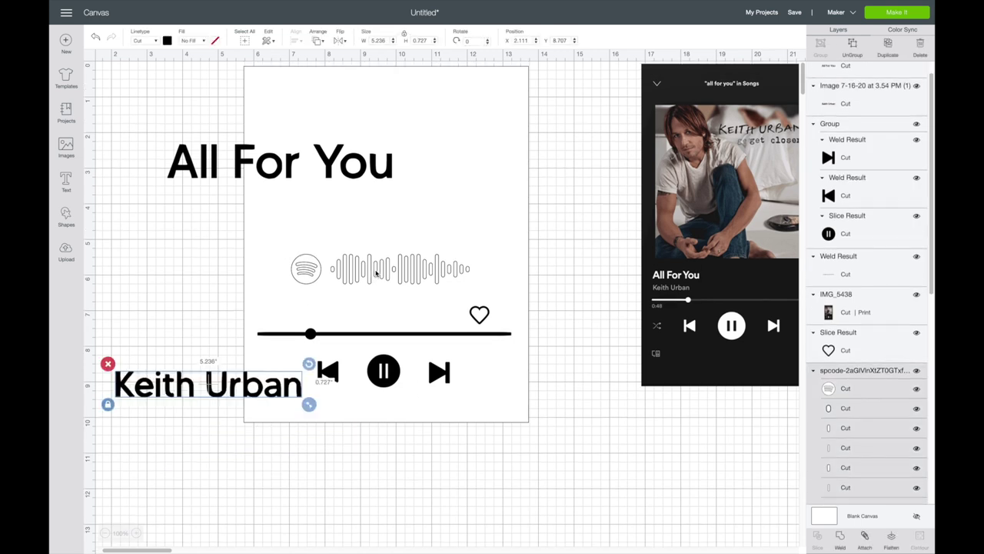
pyautogui.click(378, 243)
pyautogui.moveTo(377, 243); pyautogui.dragTo(376, 232)
pyautogui.moveTo(271, 380); pyautogui.dragTo(325, 316)
# - Lower and shrink the All For You title, and move the heart up and right
pyautogui.moveTo(361, 170); pyautogui.dragTo(438, 305)
pyautogui.moveTo(724, 250); pyautogui.dragTo(655, 250)
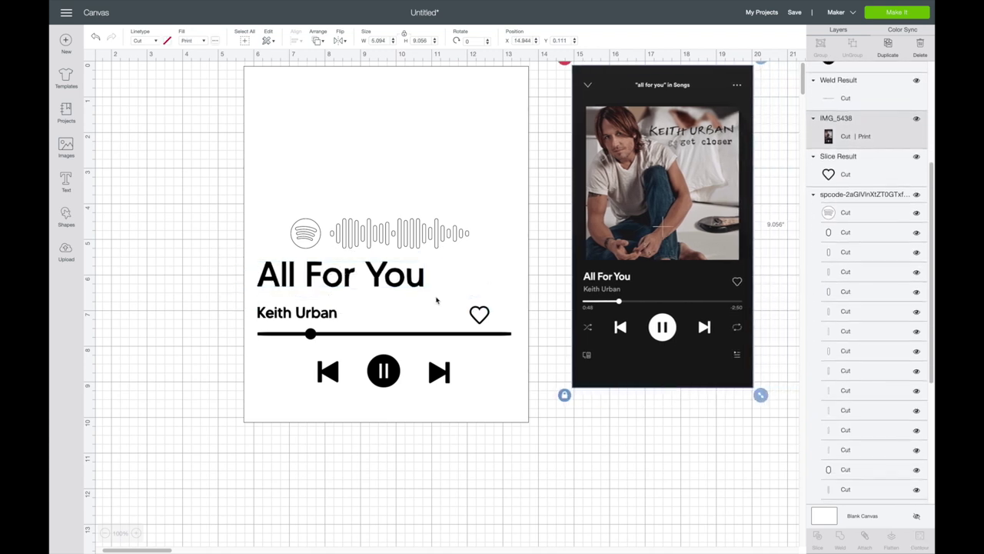
pyautogui.click(389, 284)
pyautogui.moveTo(388, 284)
pyautogui.mouseDown()
pyautogui.moveTo(394, 296)
pyautogui.moveTo(380, 298)
pyautogui.mouseUp()
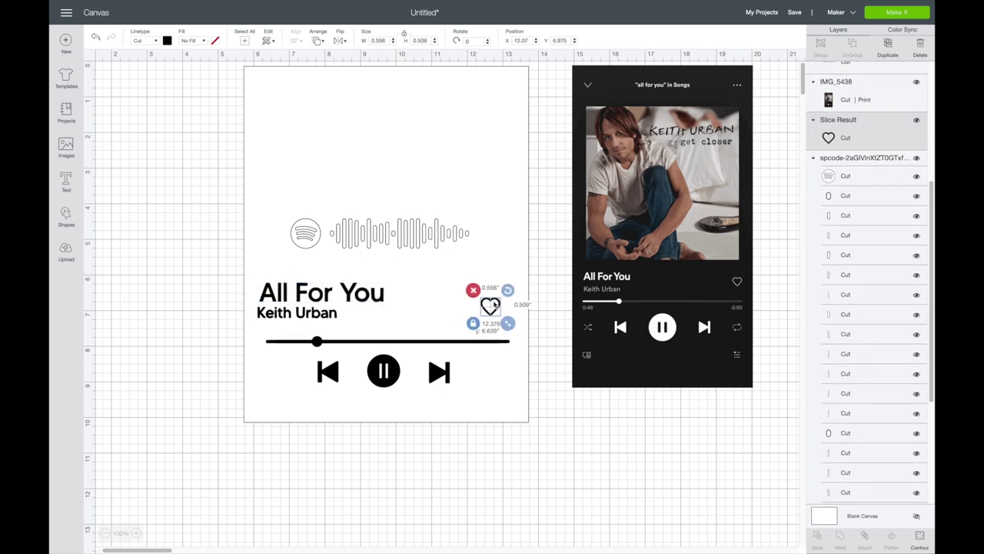
pyautogui.moveTo(489, 305); pyautogui.dragTo(509, 314)
pyautogui.click(556, 395)
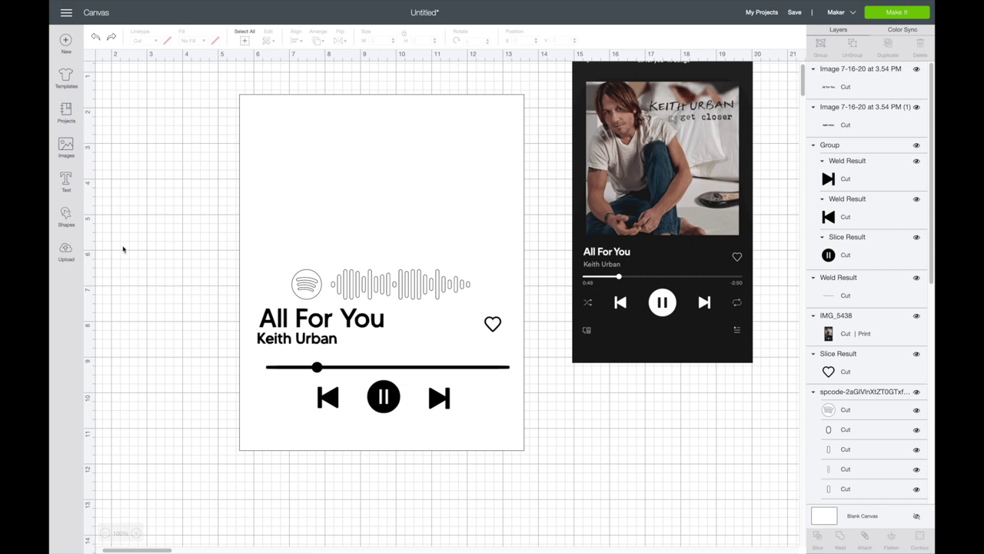
# - Add a small 0:48 label under the progress bar's left end
pyautogui.click(66, 180)
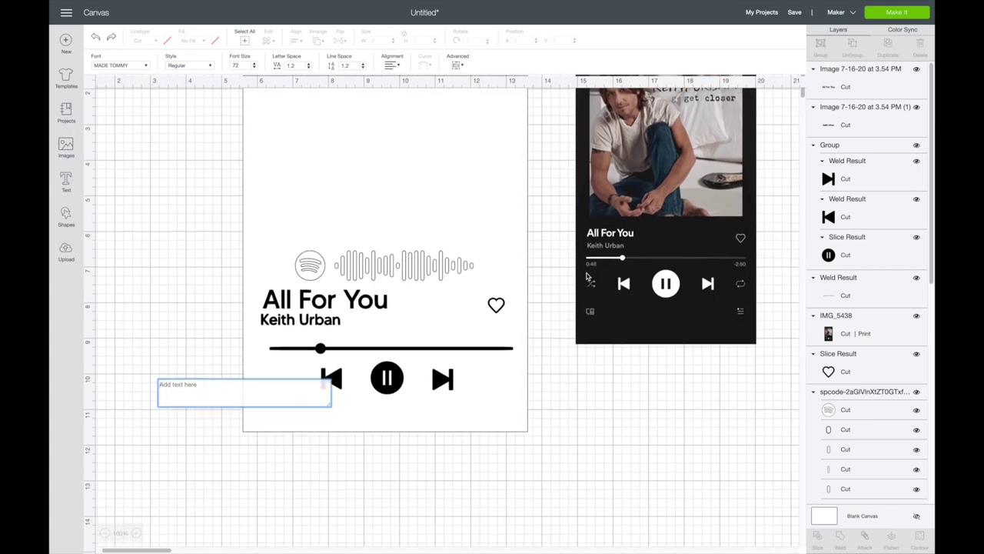
pyautogui.write('0.48')
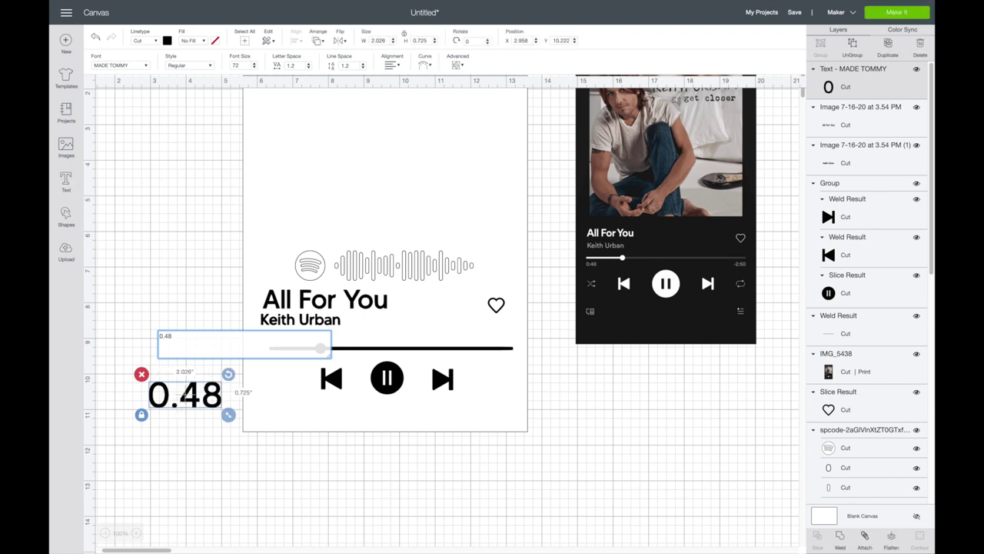
pyautogui.moveTo(228, 415); pyautogui.dragTo(302, 365)
pyautogui.click(746, 335)
pyautogui.moveTo(763, 351); pyautogui.dragTo(792, 402)
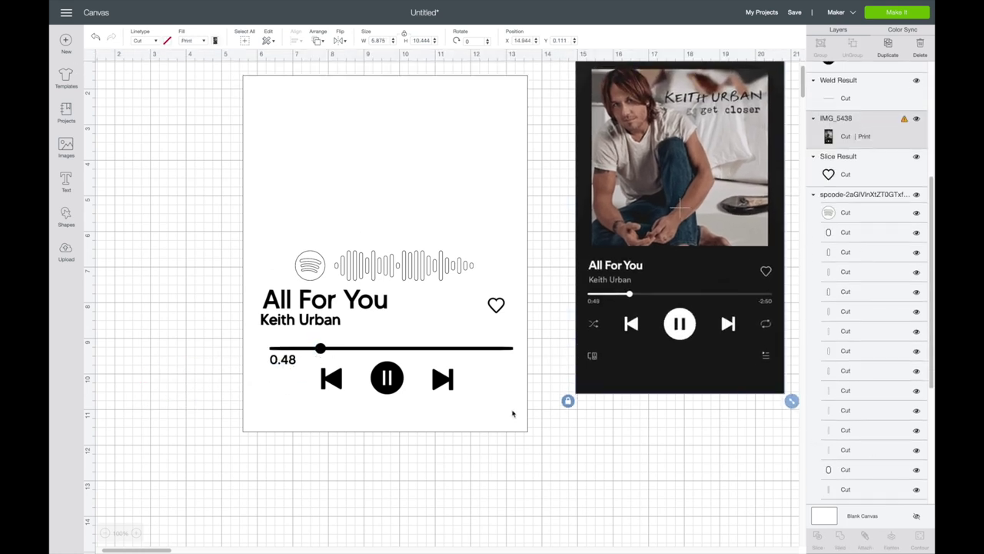
# - Add a small -2:50 label under the progress bar's right end
pyautogui.click(66, 180)
pyautogui.write('-2.50')
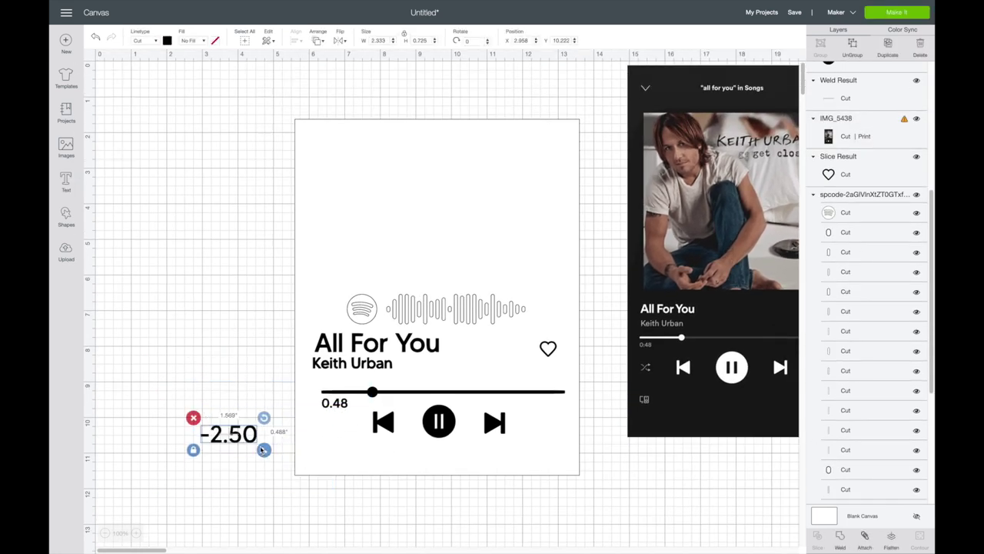
pyautogui.moveTo(272, 452); pyautogui.dragTo(248, 439)
pyautogui.moveTo(223, 431); pyautogui.dragTo(538, 402)
pyautogui.hscroll(3, 626, 410)
pyautogui.click(575, 432)
pyautogui.click(469, 393)
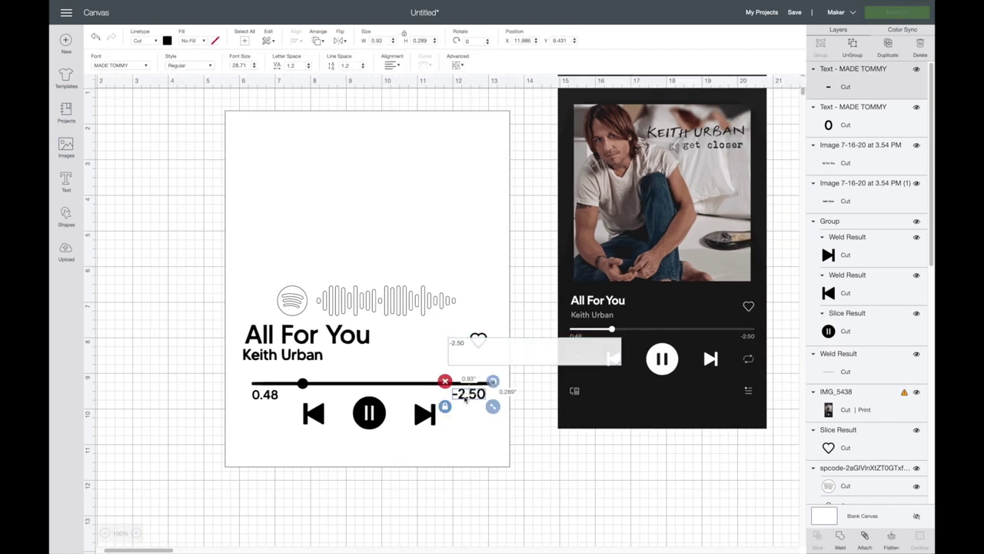
pyautogui.click(265, 396)
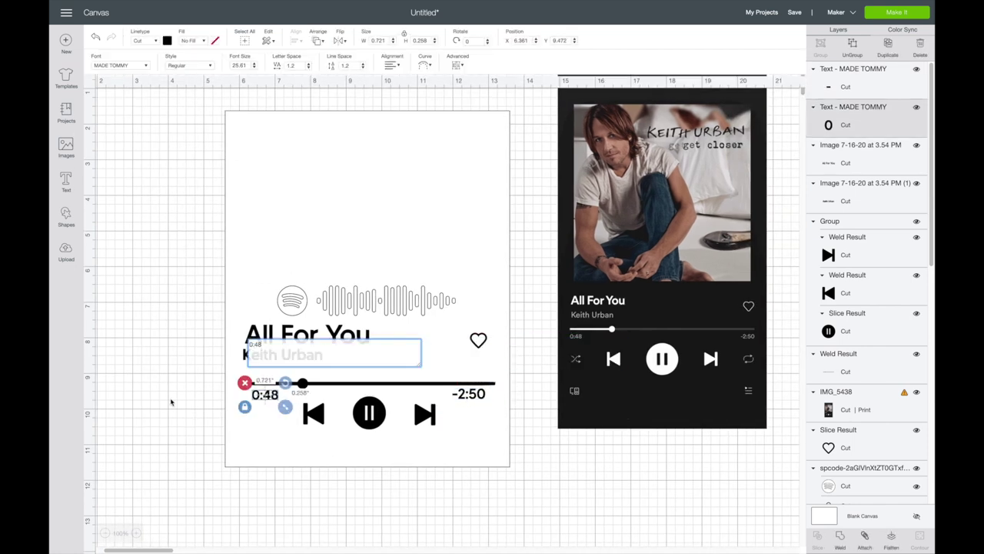
pyautogui.click(470, 393)
pyautogui.moveTo(470, 394); pyautogui.dragTo(476, 393)
# - Match the 0:48 label's height to -2:50 by setting it to 0.242
pyautogui.click(487, 414)
pyautogui.click(542, 453)
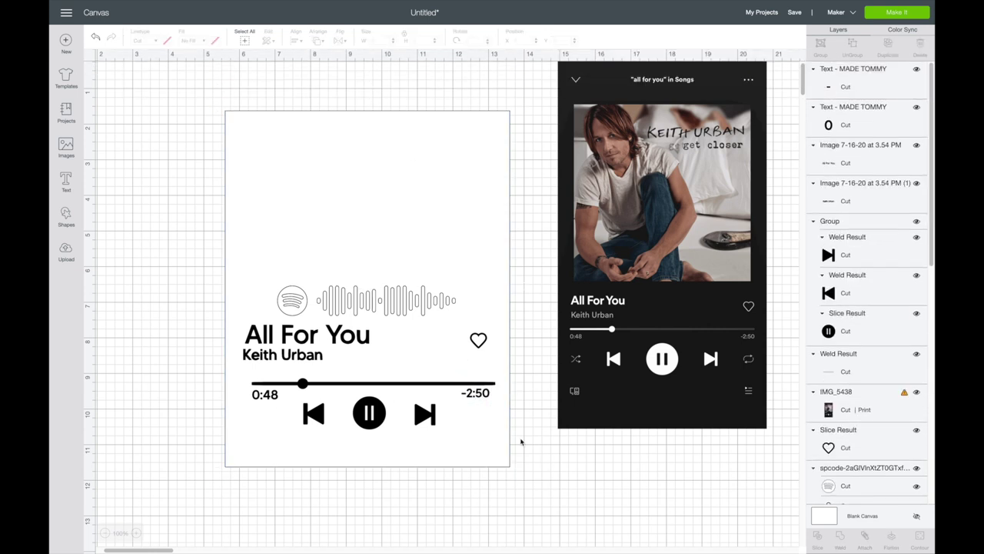
pyautogui.click(472, 395)
pyautogui.click(423, 40)
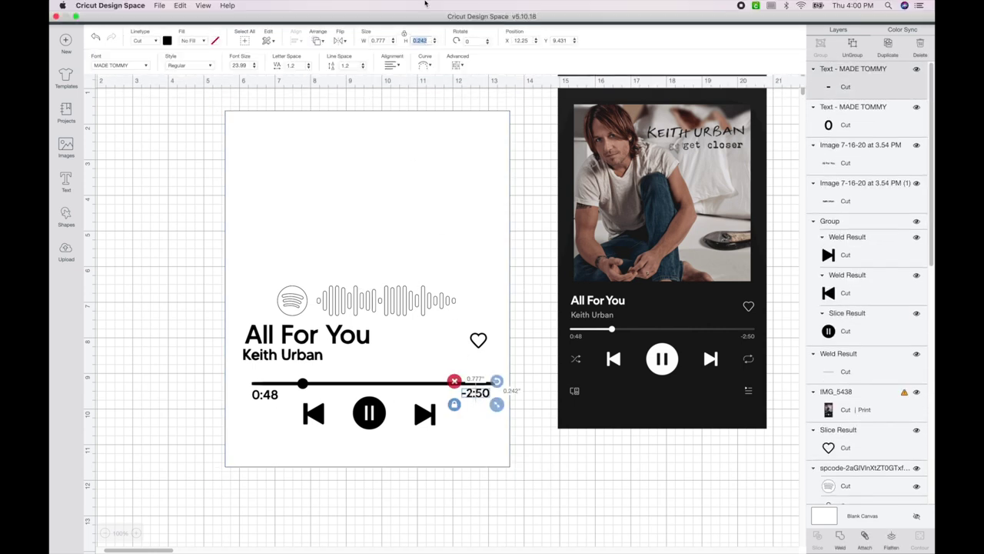
pyautogui.click(264, 394)
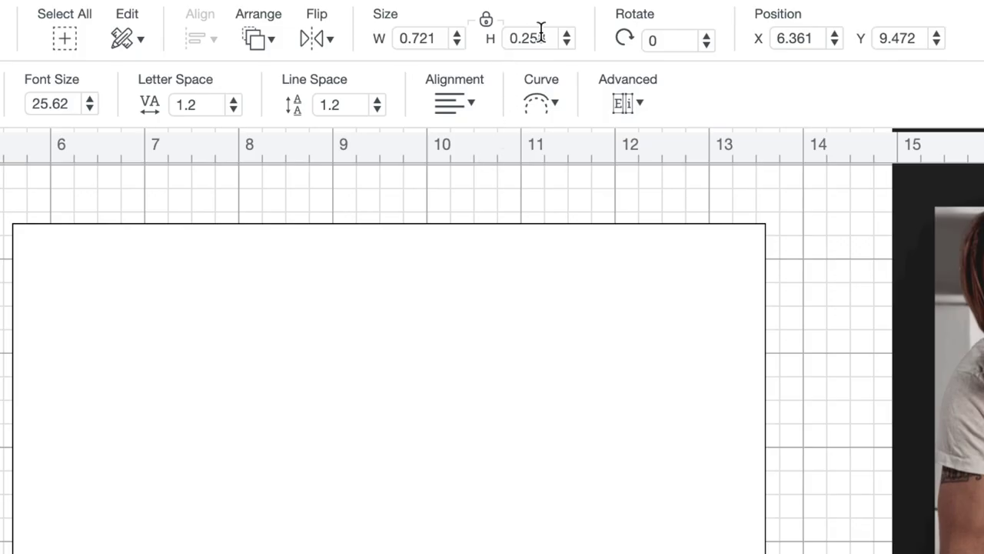
pyautogui.click(425, 37)
pyautogui.write('0.242')
pyautogui.press('Return')
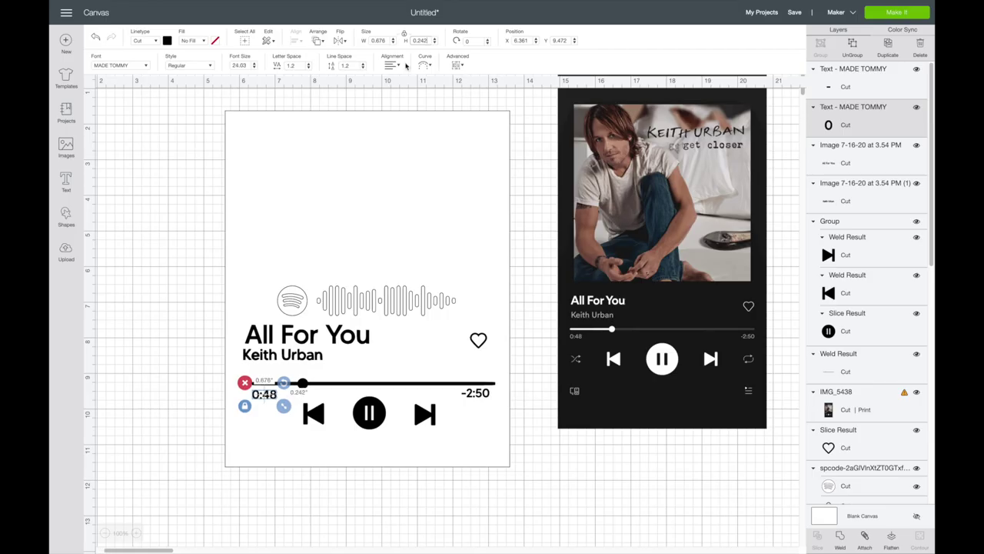
pyautogui.click(550, 469)
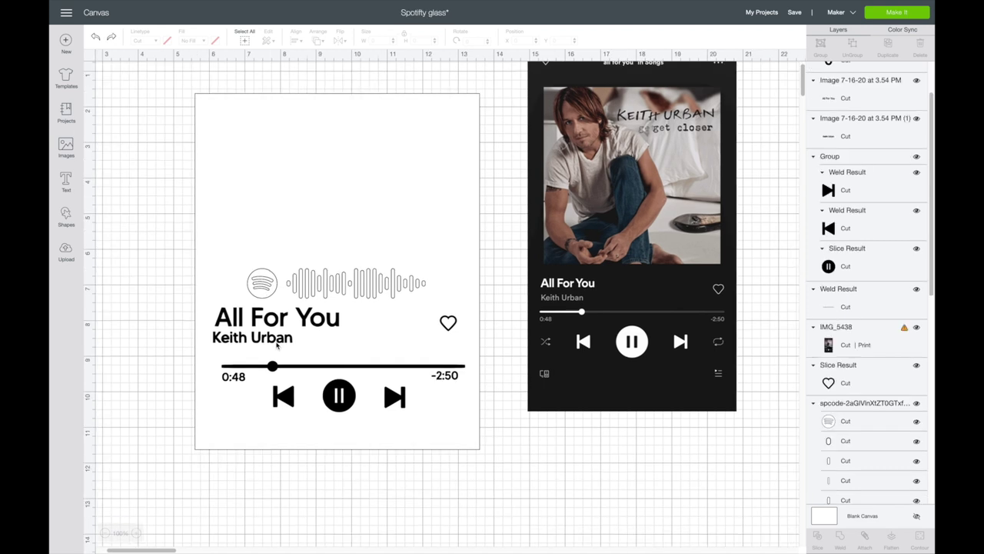
# - Nudge the artist and title down, then left-align the title, artist and progress bar
pyautogui.moveTo(276, 346); pyautogui.dragTo(285, 356)
pyautogui.moveTo(278, 318); pyautogui.dragTo(279, 325)
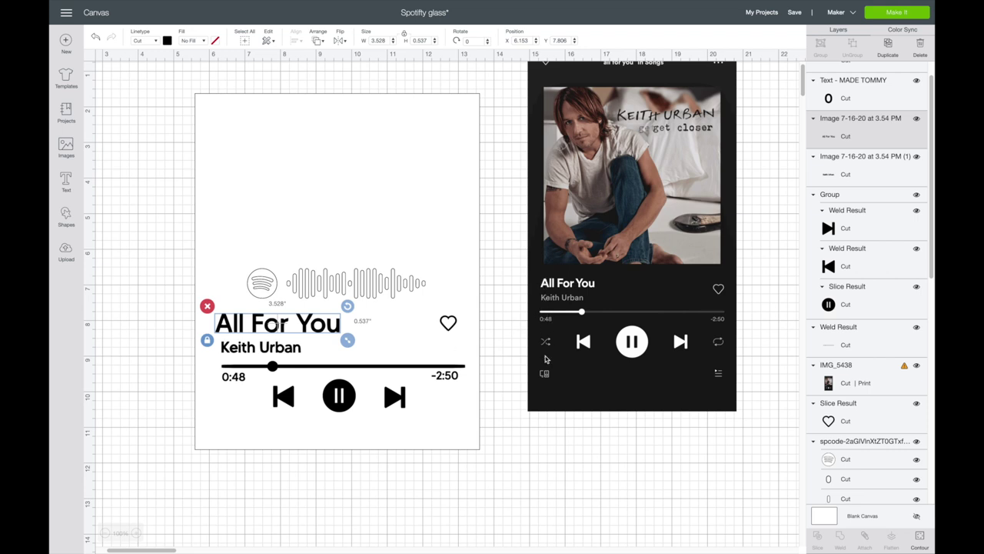
pyautogui.keyDown('shift'); pyautogui.click(272, 349); pyautogui.keyUp('shift')
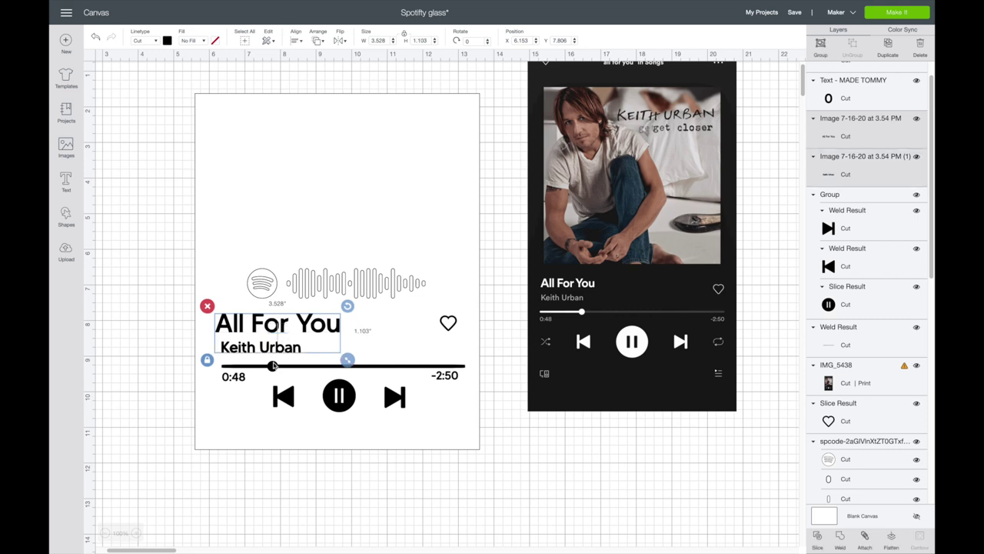
pyautogui.keyDown('shift'); pyautogui.click(272, 367); pyautogui.keyUp('shift')
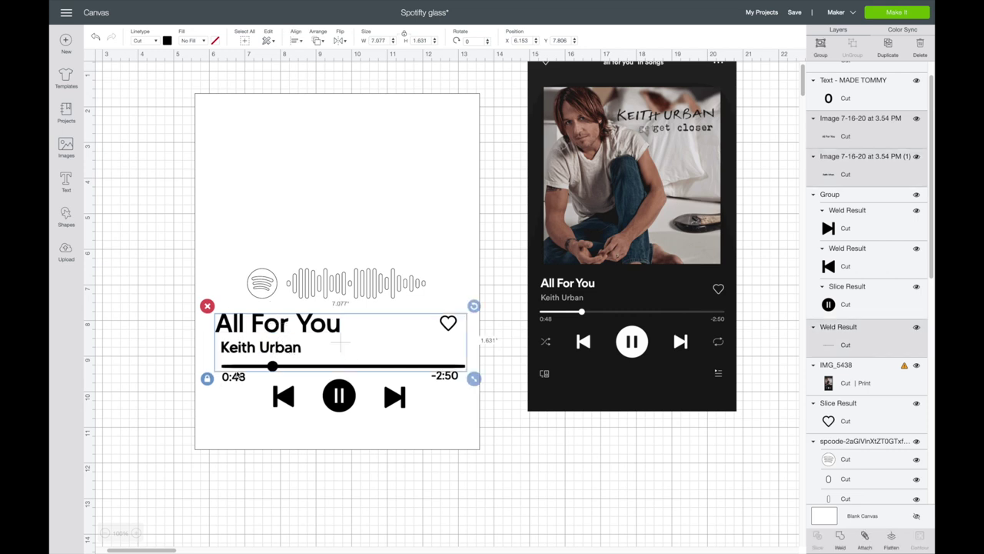
pyautogui.click(297, 40)
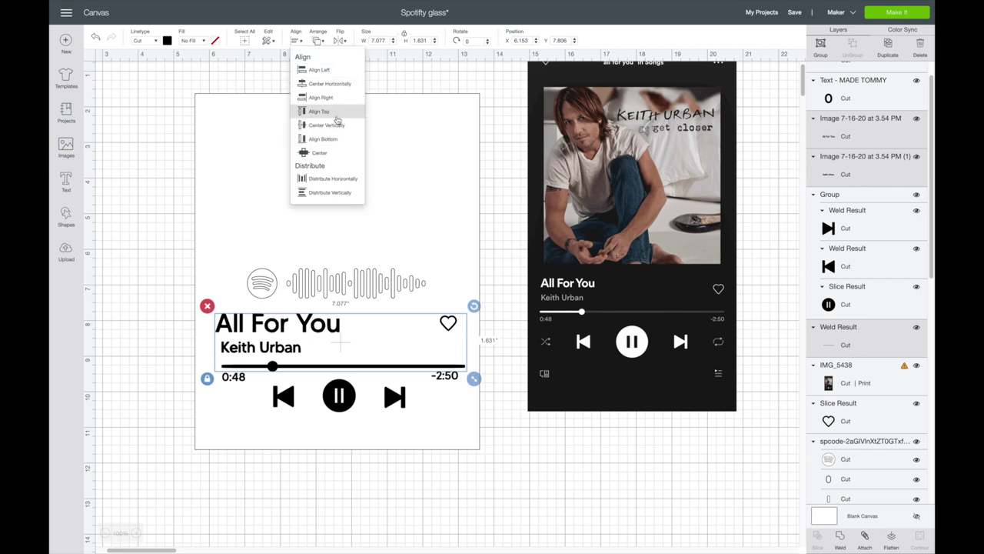
pyautogui.click(334, 75)
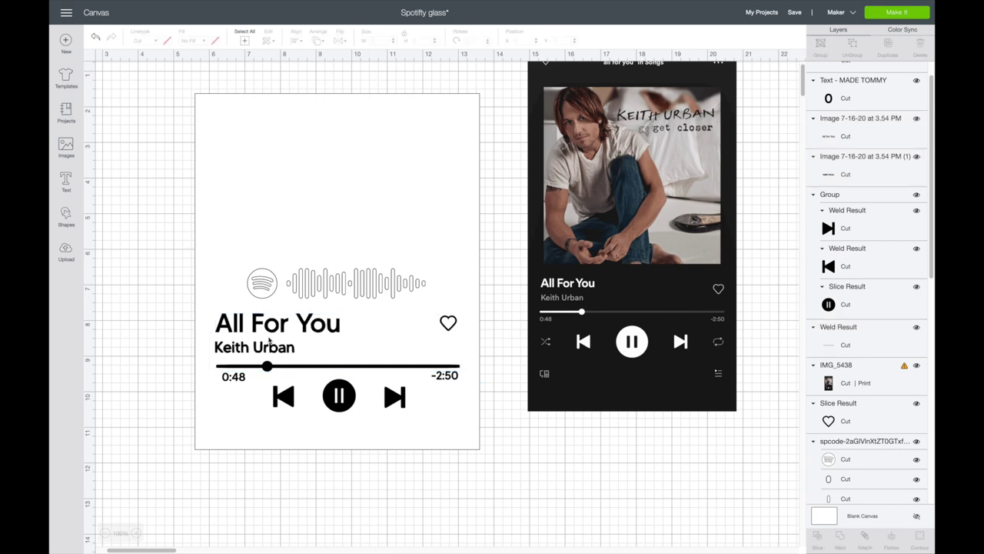
# - Align the heart flush right with the end of the progress bar
pyautogui.click(450, 325)
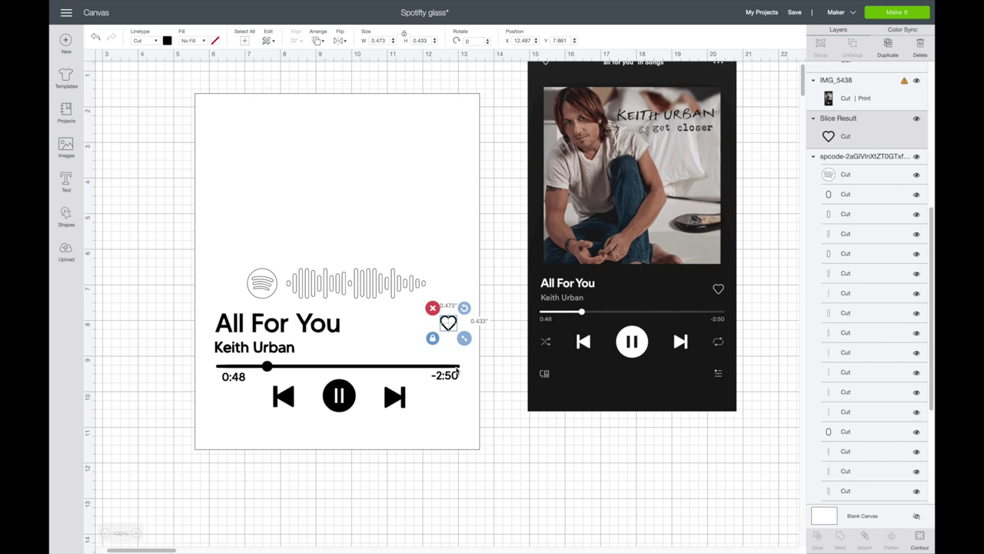
pyautogui.keyDown('shift'); pyautogui.click(457, 372); pyautogui.keyUp('shift')
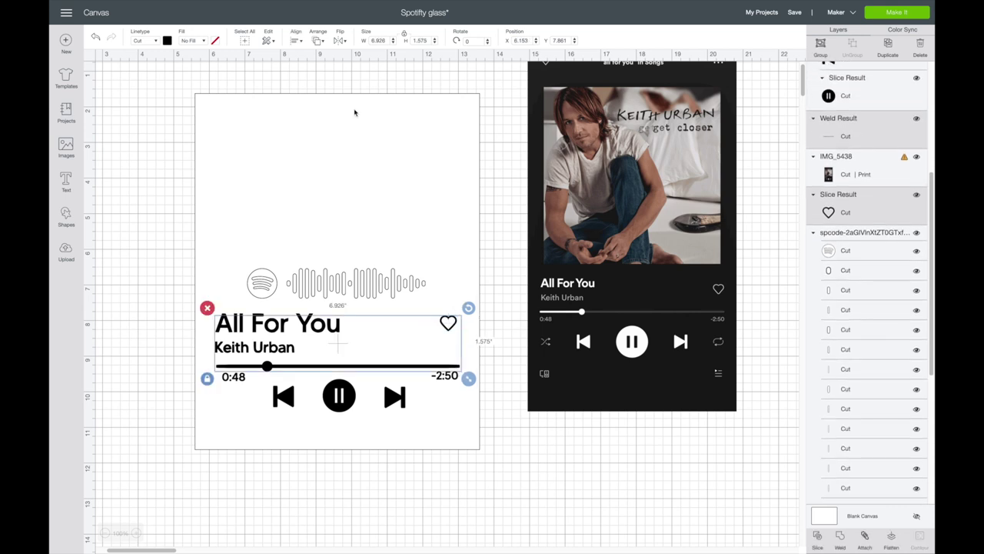
pyautogui.click(295, 42)
pyautogui.click(330, 98)
# - Align the 0:48 label flush with the progress bar's left end
pyautogui.click(229, 441)
pyautogui.click(236, 379)
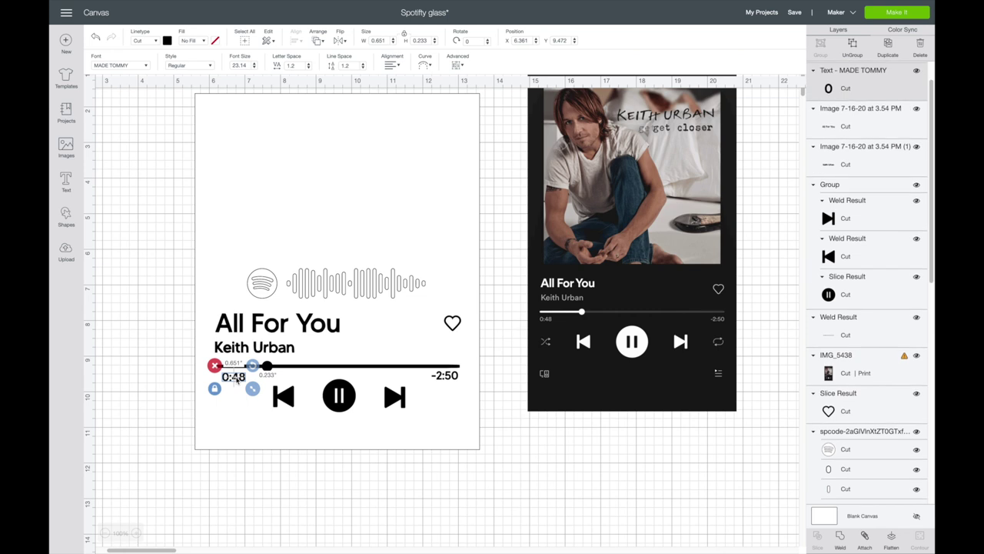
pyautogui.click(317, 370)
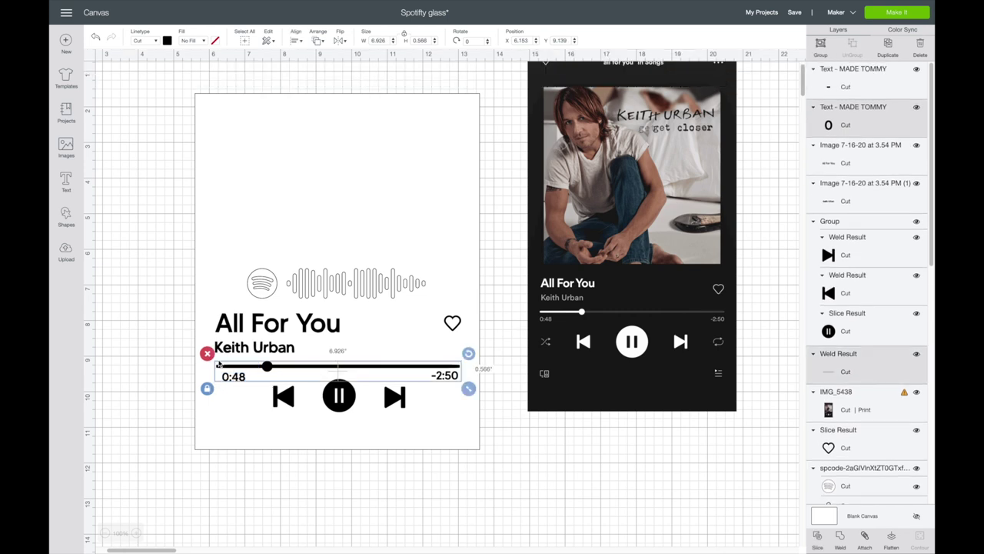
pyautogui.click(296, 40)
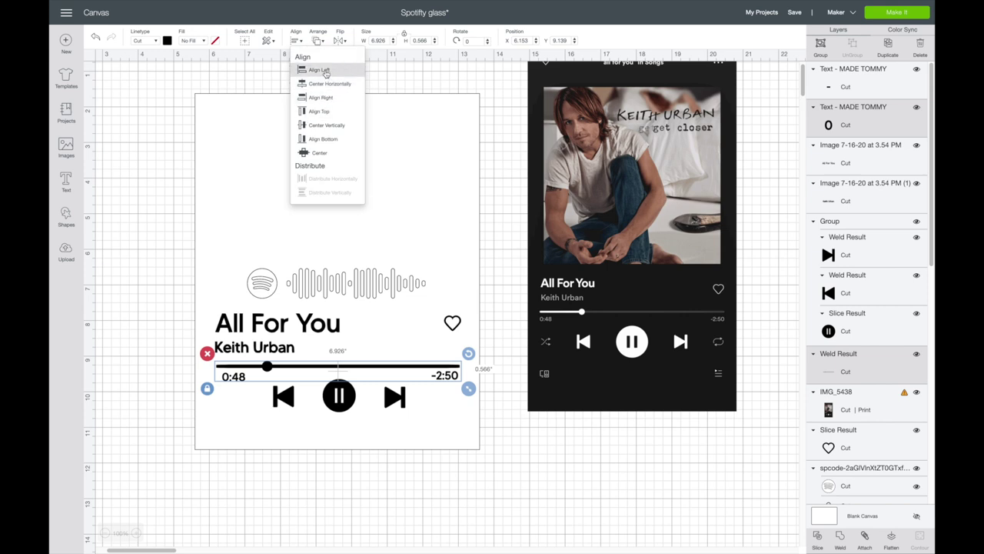
pyautogui.click(326, 71)
# - Align the -2:50 label flush with the progress bar's right end
pyautogui.click(449, 375)
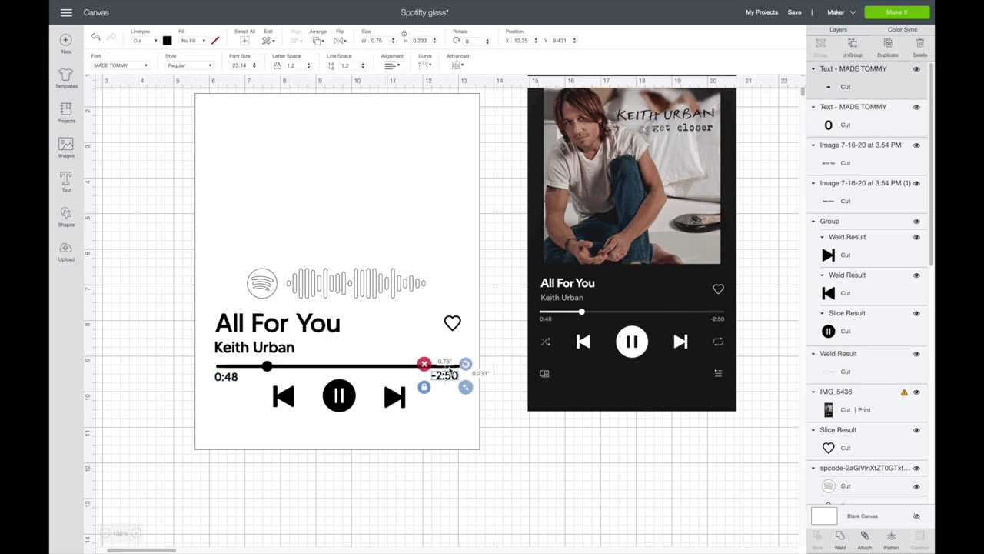
pyautogui.click(451, 372)
pyautogui.click(296, 40)
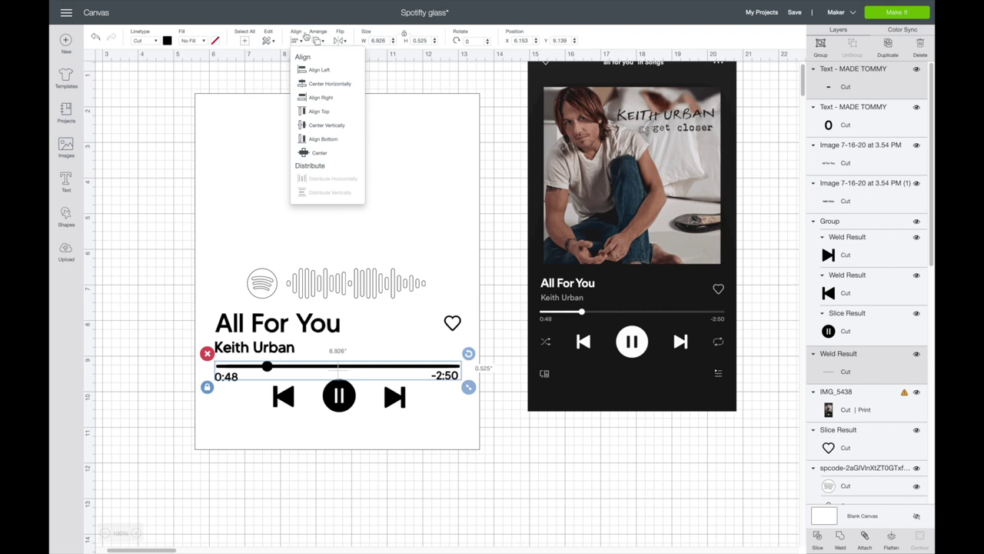
pyautogui.click(336, 97)
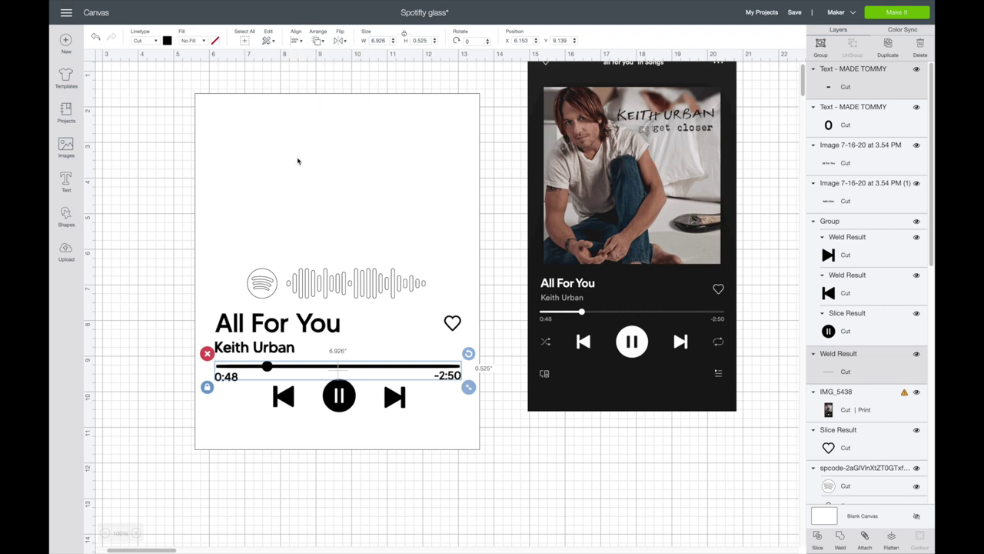
pyautogui.click(148, 237)
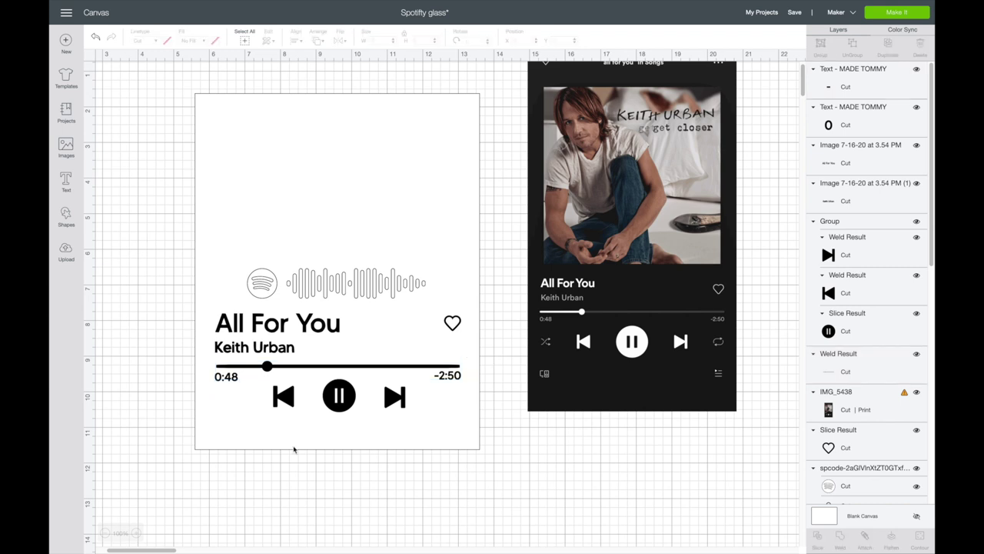
# - Attach the title, artist, heart and progress bar into one group and unhide the white square
pyautogui.hotkey('ctrl', 'z')
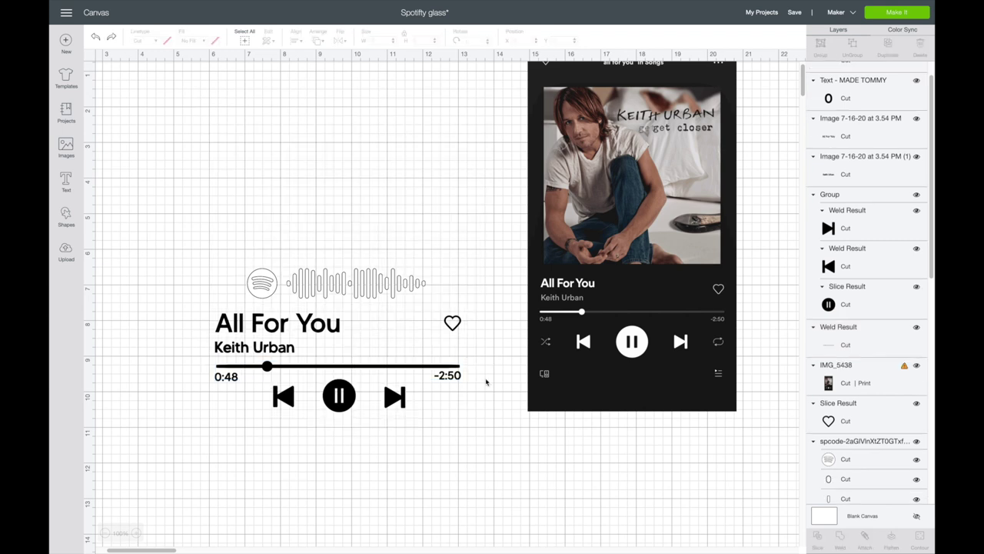
pyautogui.moveTo(480, 377); pyautogui.dragTo(193, 318)
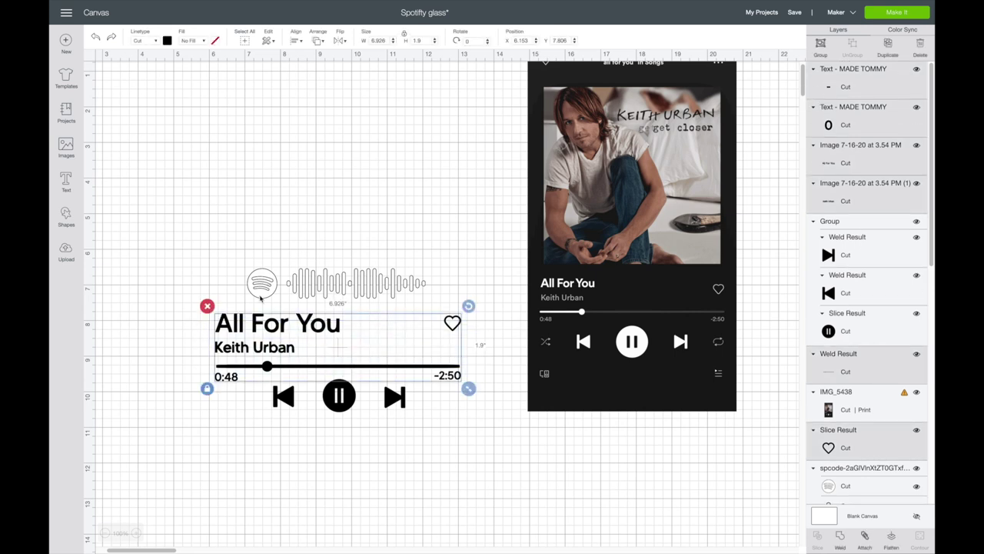
pyautogui.click(867, 538)
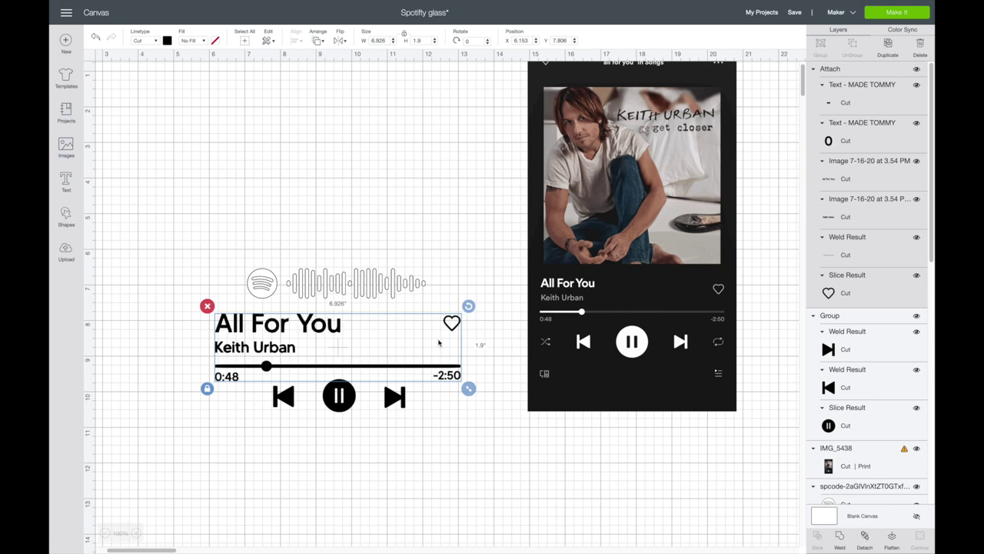
pyautogui.scroll(-10, 904, 487)
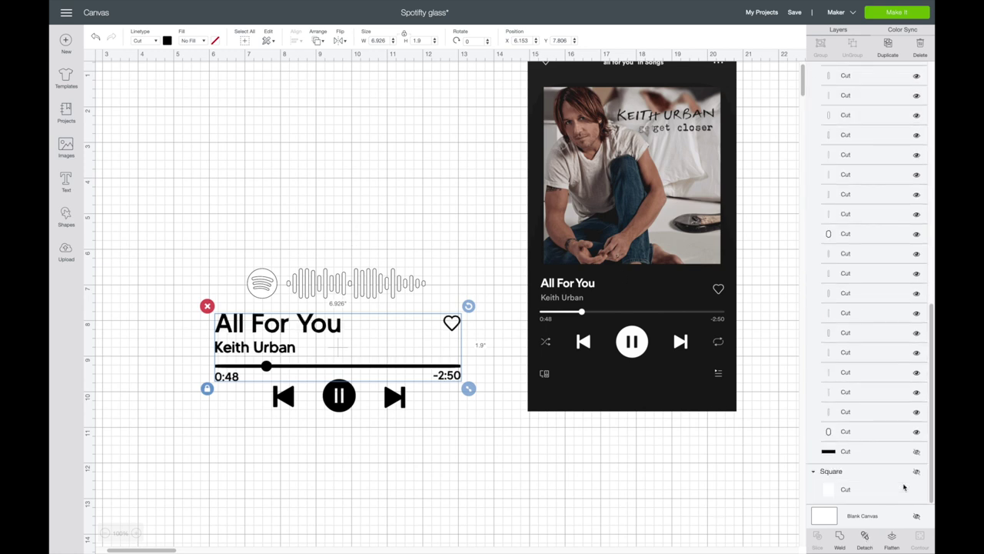
pyautogui.click(862, 500)
pyautogui.click(917, 472)
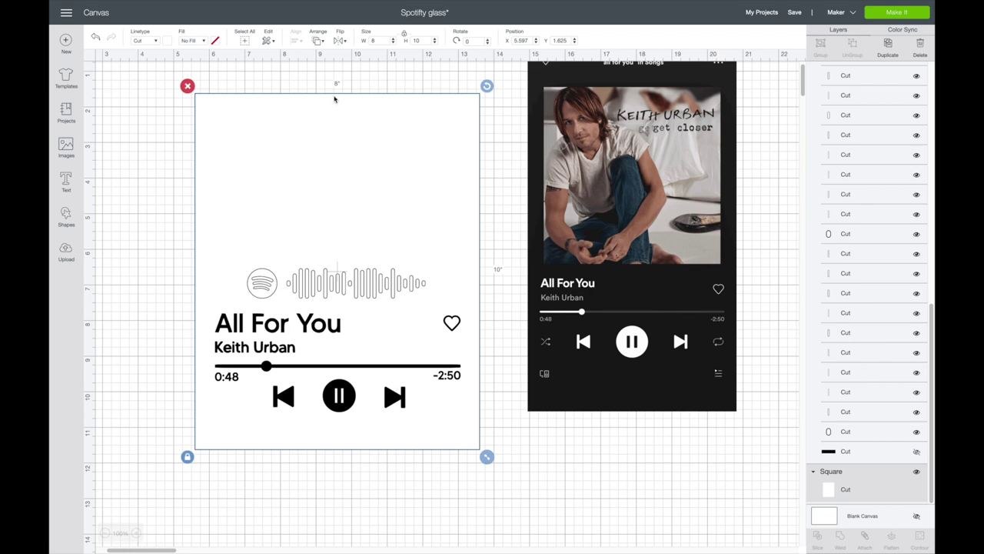
# - Centre the Spotify code and the title/progress group horizontally on the white card
pyautogui.click(275, 292)
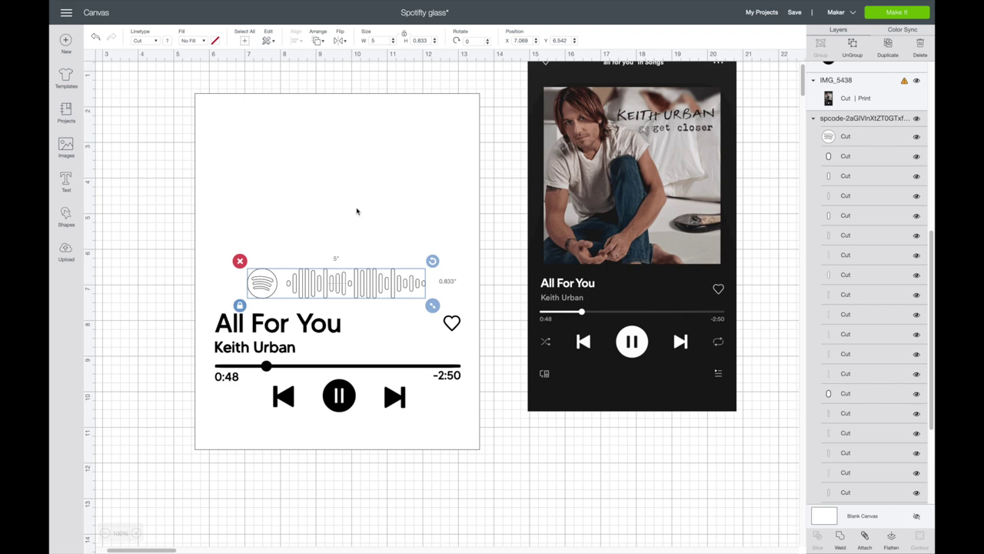
pyautogui.click(361, 173)
pyautogui.click(293, 41)
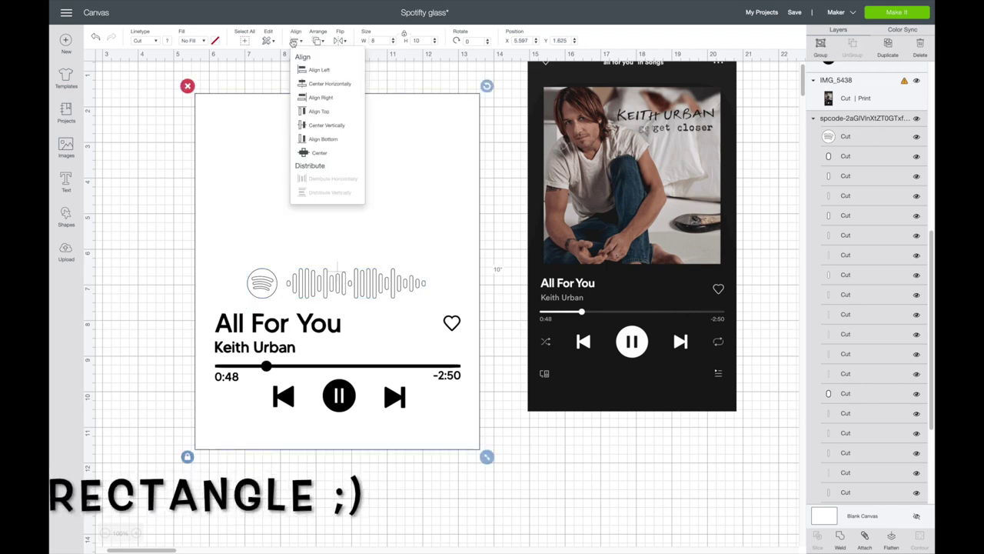
pyautogui.click(325, 87)
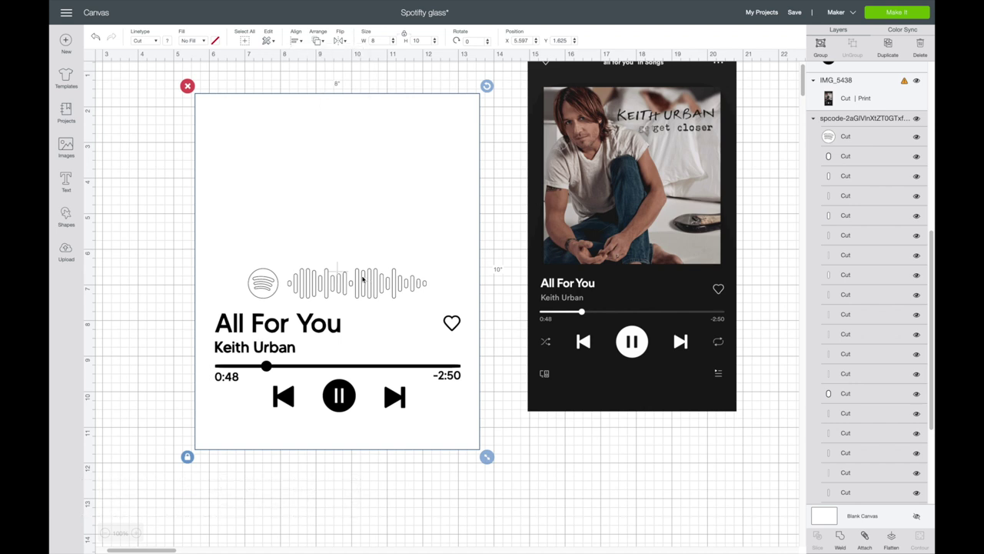
pyautogui.click(266, 329)
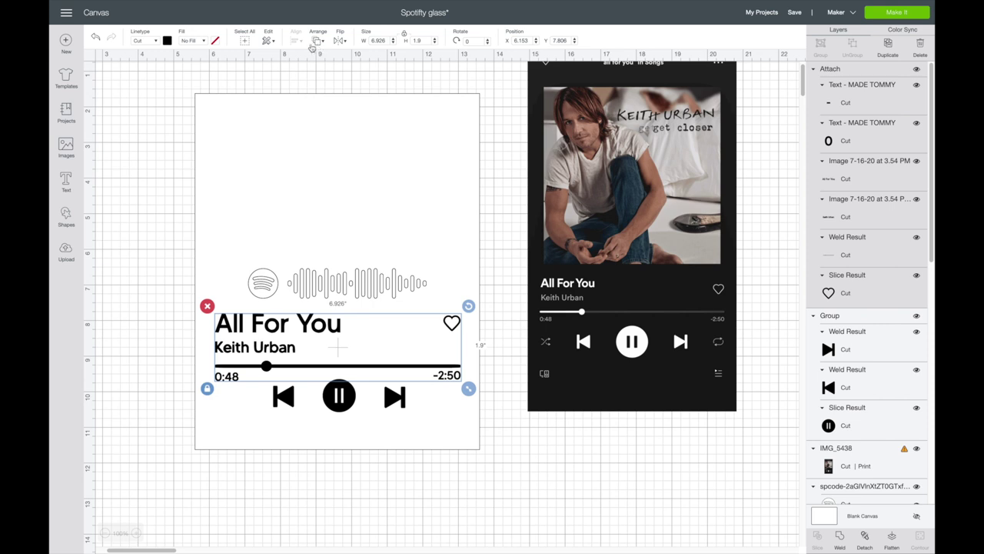
pyautogui.keyDown('shift'); pyautogui.click(322, 134); pyautogui.keyUp('shift')
pyautogui.click(295, 42)
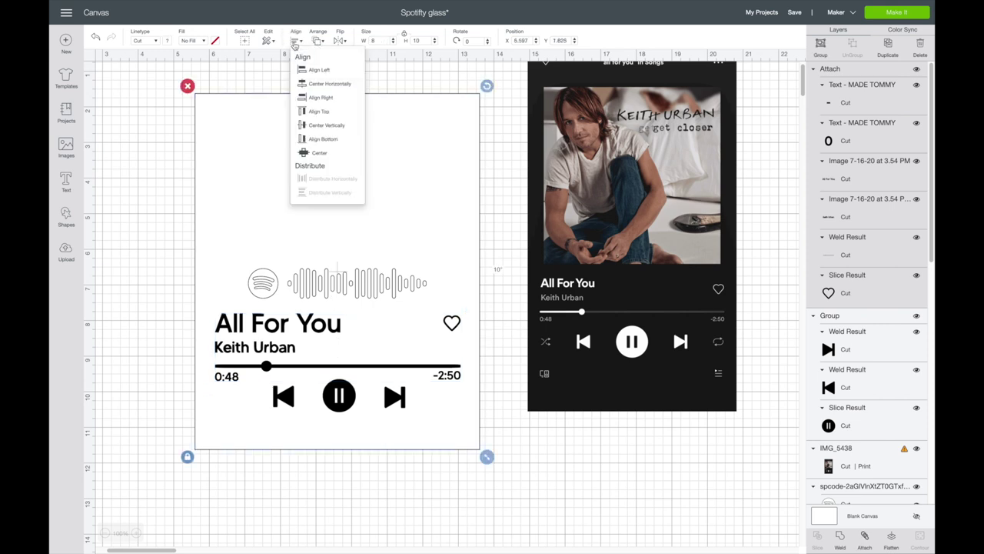
pyautogui.click(328, 84)
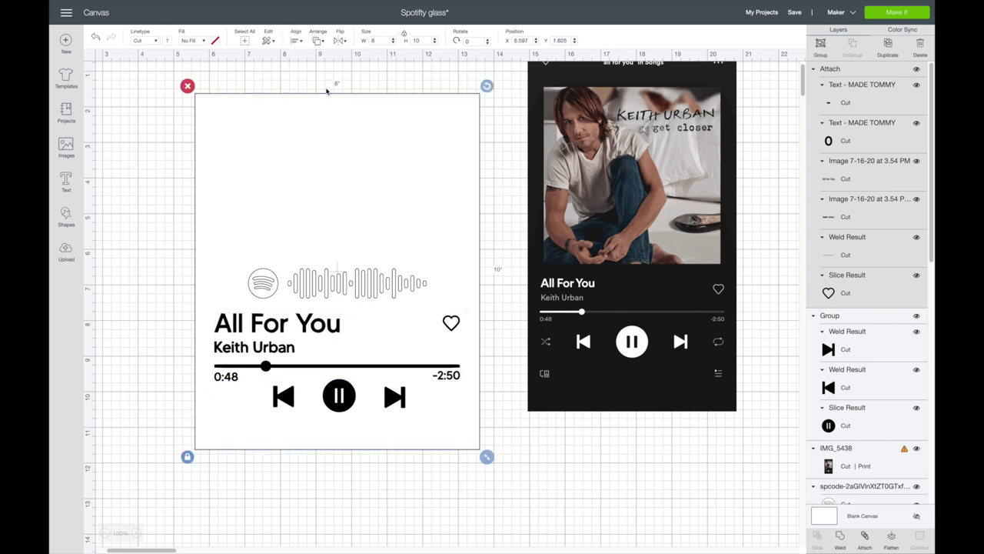
# - Centre the playback controls group horizontally on the white card
pyautogui.click(338, 397)
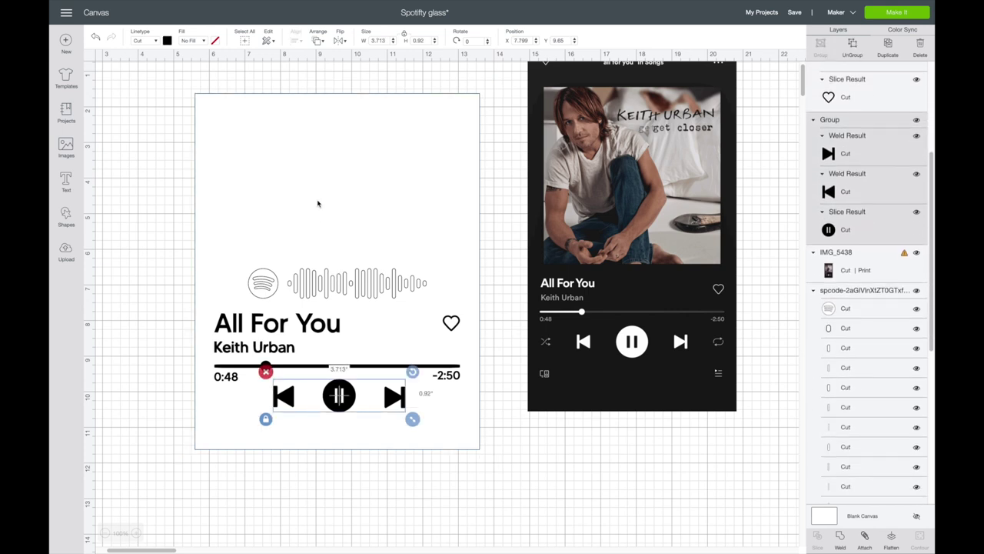
pyautogui.click(336, 180)
pyautogui.click(284, 40)
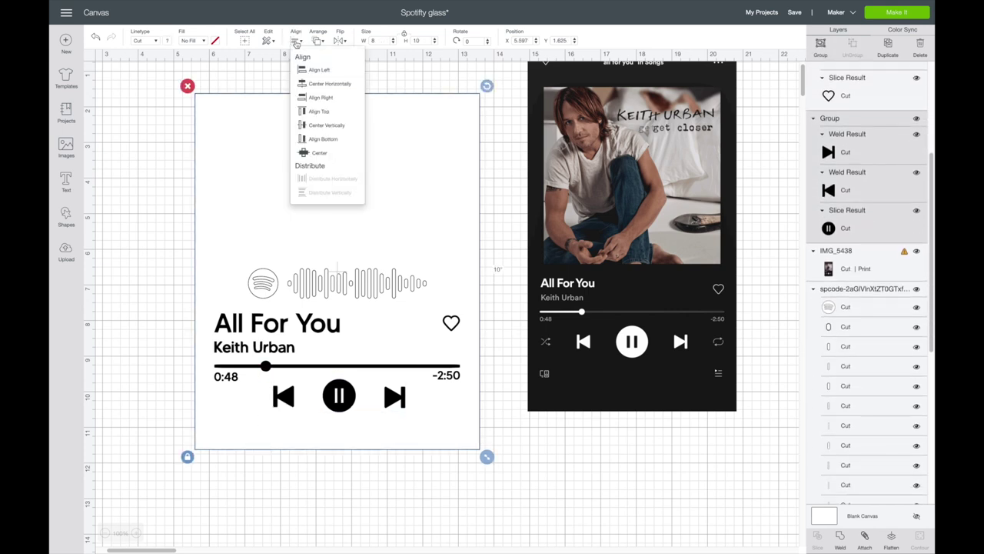
pyautogui.click(329, 82)
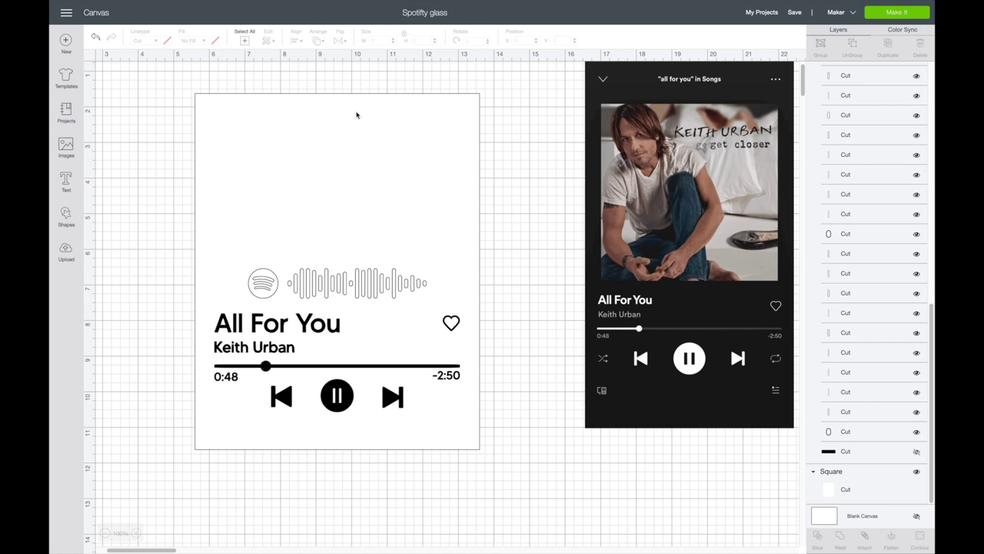
# - Upload the couple photo as a complex image and save it as a Print Then Cut image
pyautogui.click(66, 252)
pyautogui.click(291, 246)
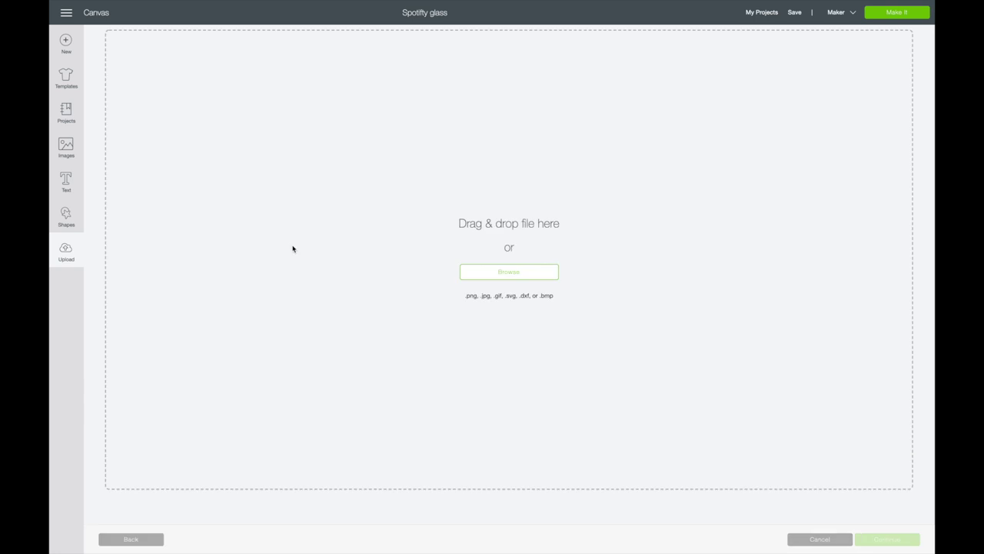
pyautogui.click(523, 278)
pyautogui.doubleClick(411, 106)
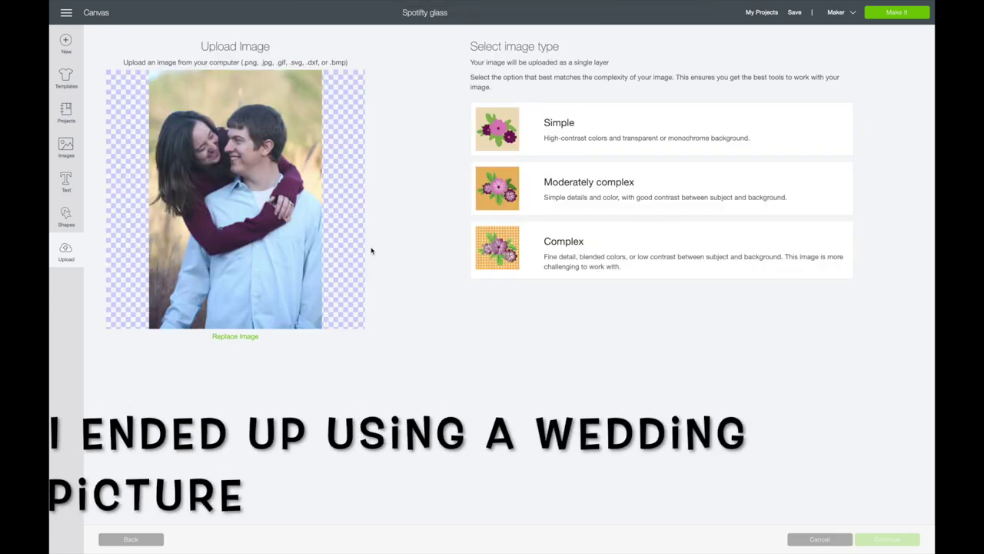
pyautogui.click(550, 246)
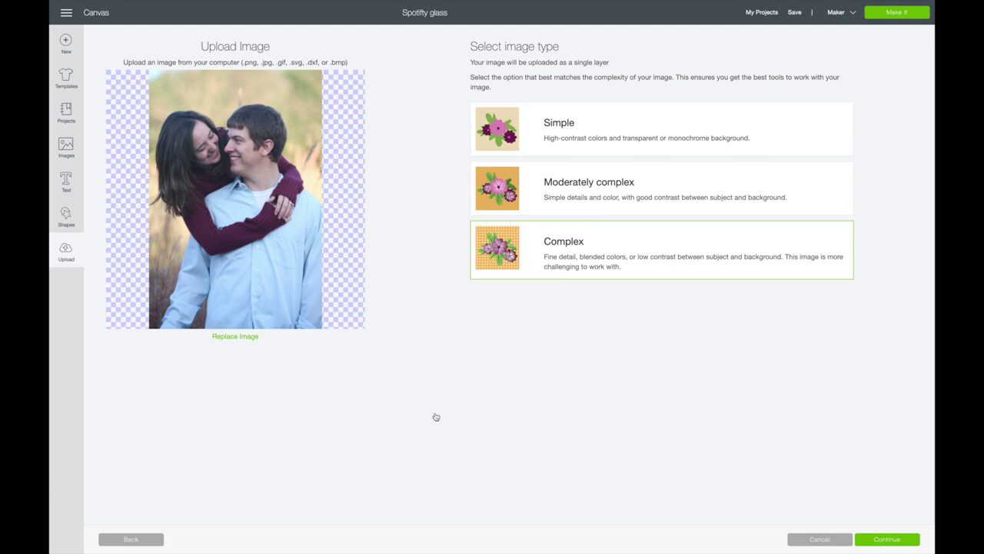
pyautogui.click(892, 539)
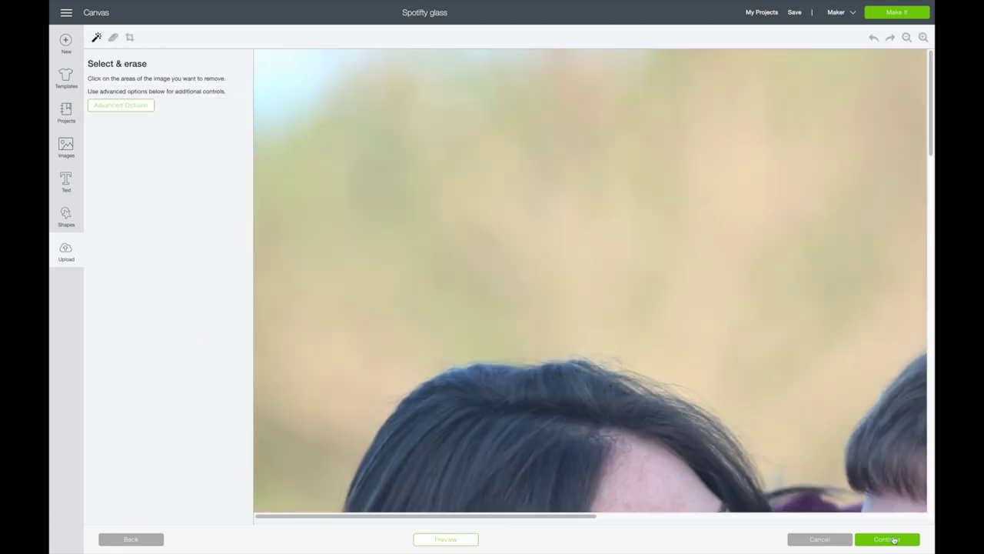
pyautogui.click(890, 538)
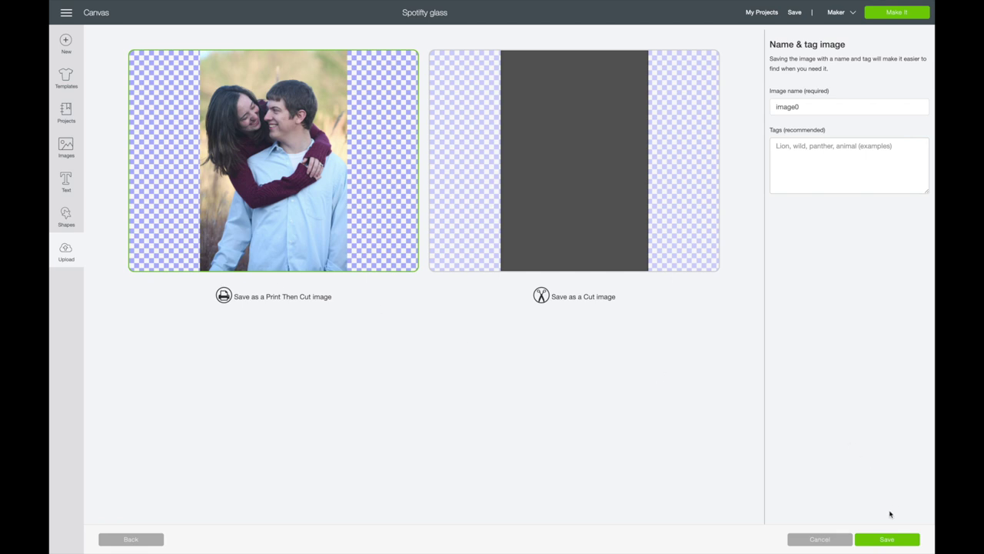
pyautogui.click(888, 538)
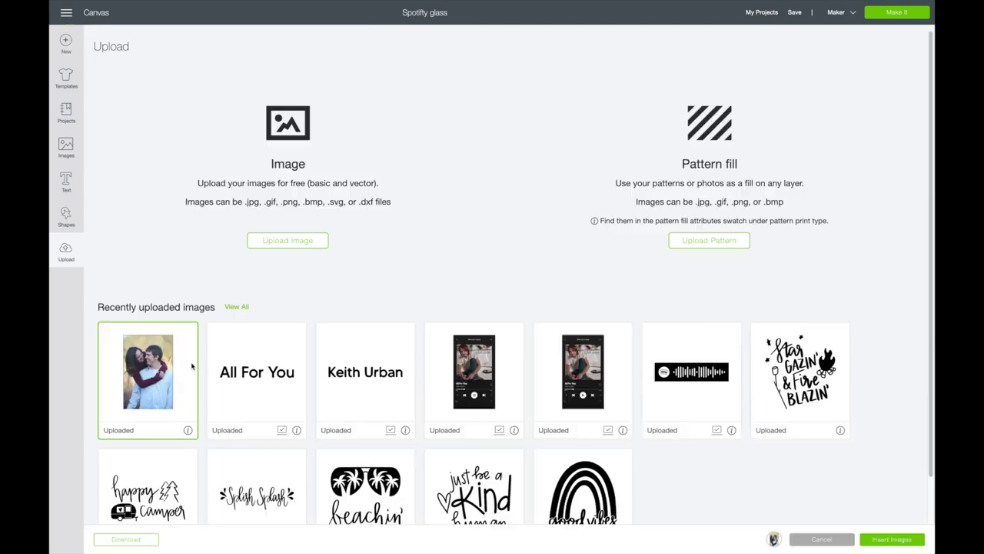
# - Insert the uploaded couple photo and drag it below the playback buttons
pyautogui.moveTo(120, 516)
pyautogui.click(892, 539)
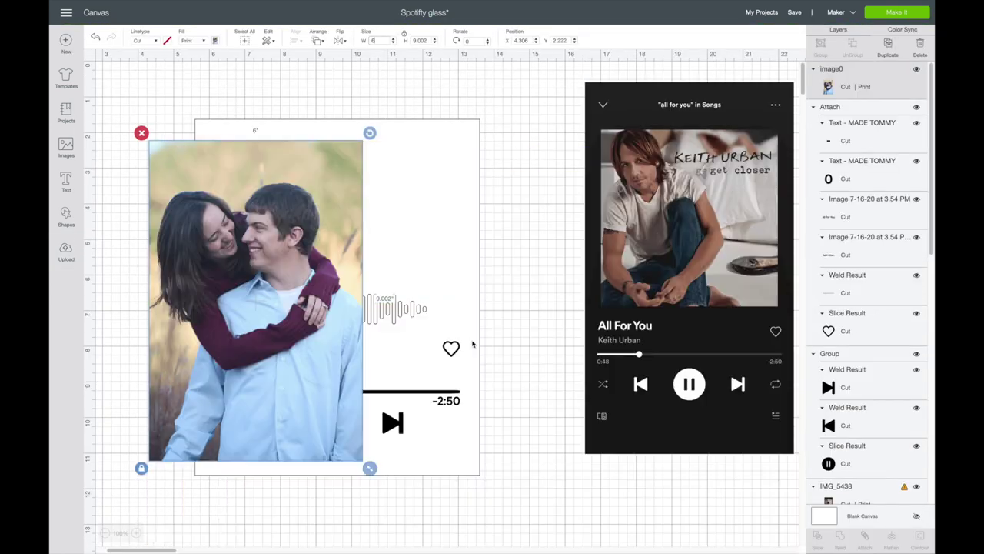
pyautogui.scroll(-3, 473, 344)
pyautogui.moveTo(289, 198); pyautogui.dragTo(357, 493)
pyautogui.scroll(-3, 439, 440)
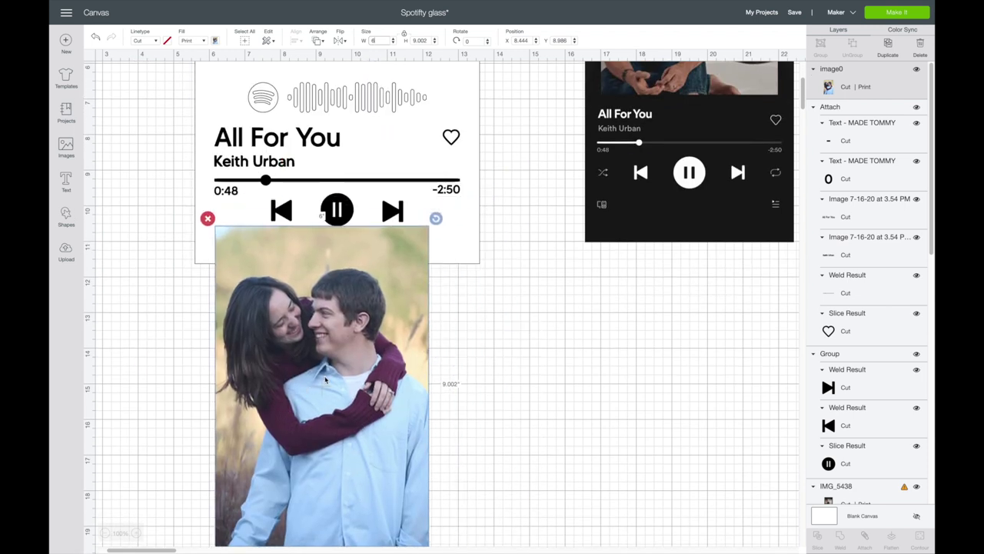
pyautogui.scroll(1, 377, 454)
pyautogui.scroll(5, 369, 371)
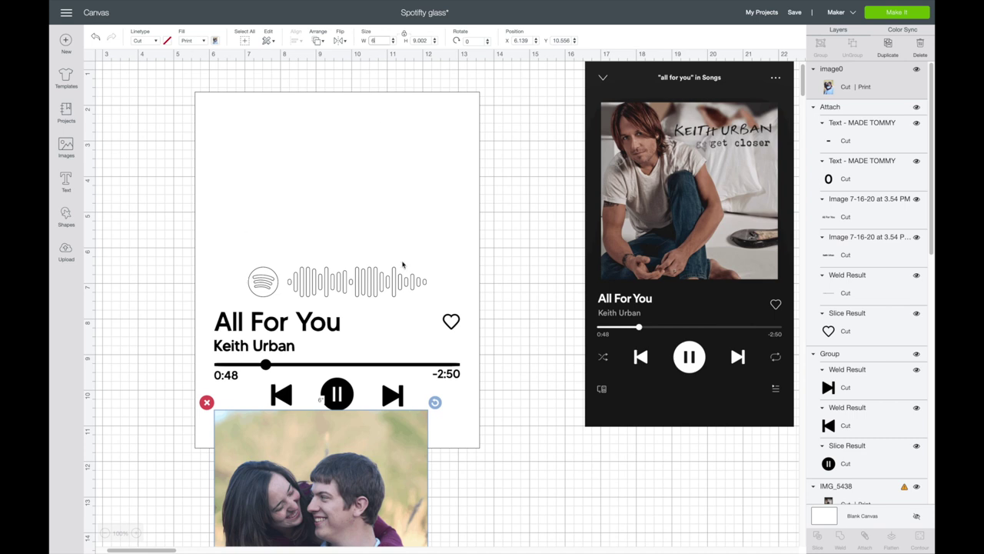
pyautogui.click(67, 219)
# - Add a square 5 inches wide and nudge the title group and Spotify code down
pyautogui.click(106, 150)
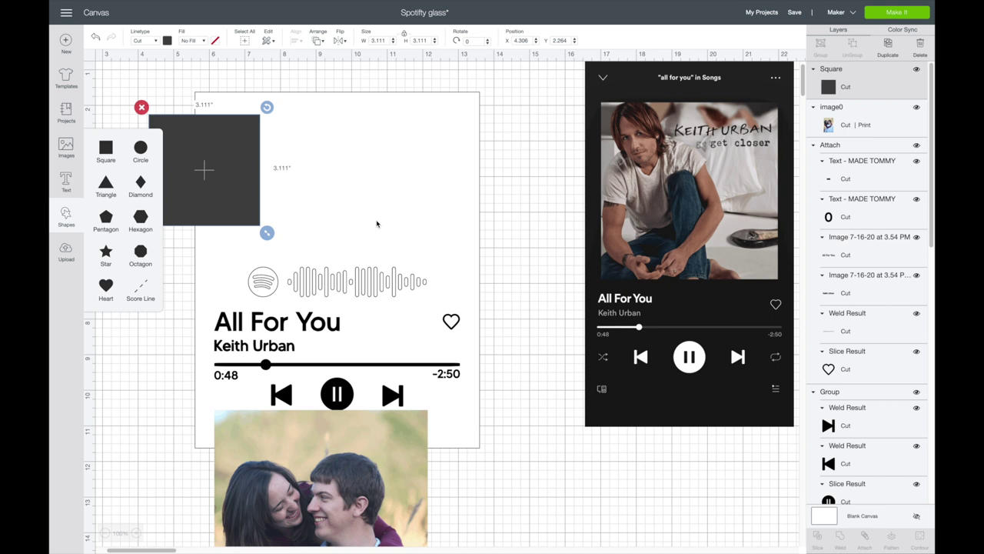
pyautogui.click(377, 40)
pyautogui.write('5')
pyautogui.press('Return')
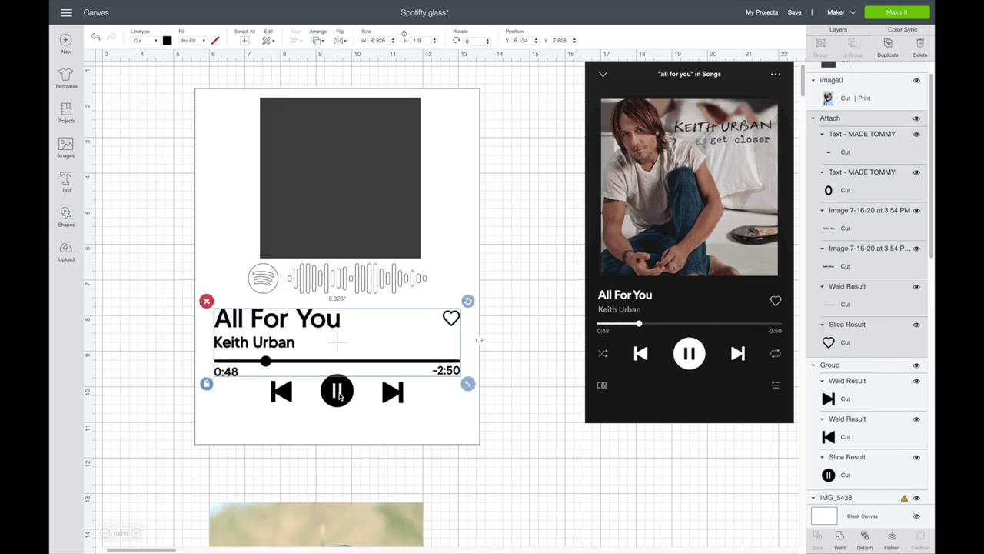
pyautogui.press('Down')
pyautogui.press('Down')
pyautogui.press('Down')
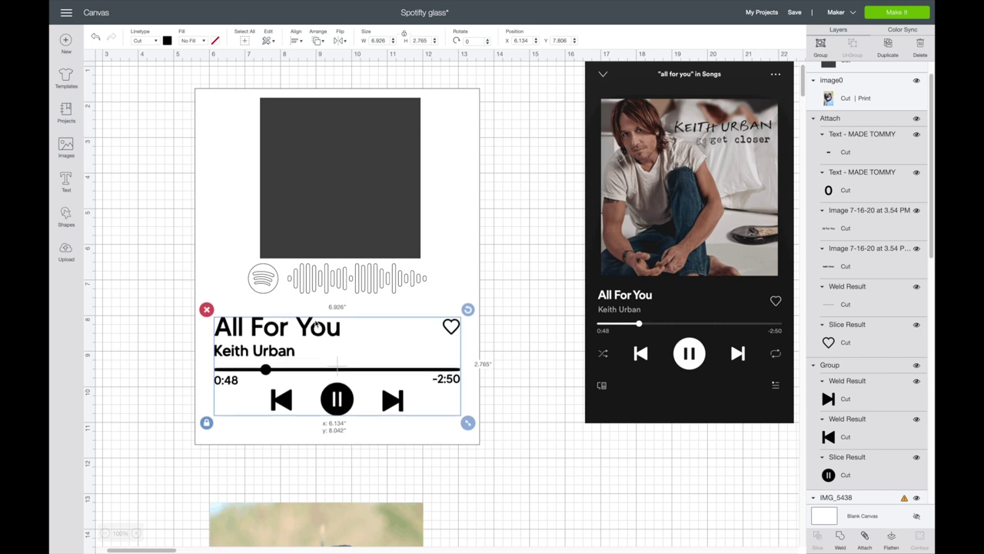
pyautogui.moveTo(333, 275); pyautogui.dragTo(332, 288)
# - Resize the dark square to 4.722 inches and move it beside the couple photo
pyautogui.click(314, 332)
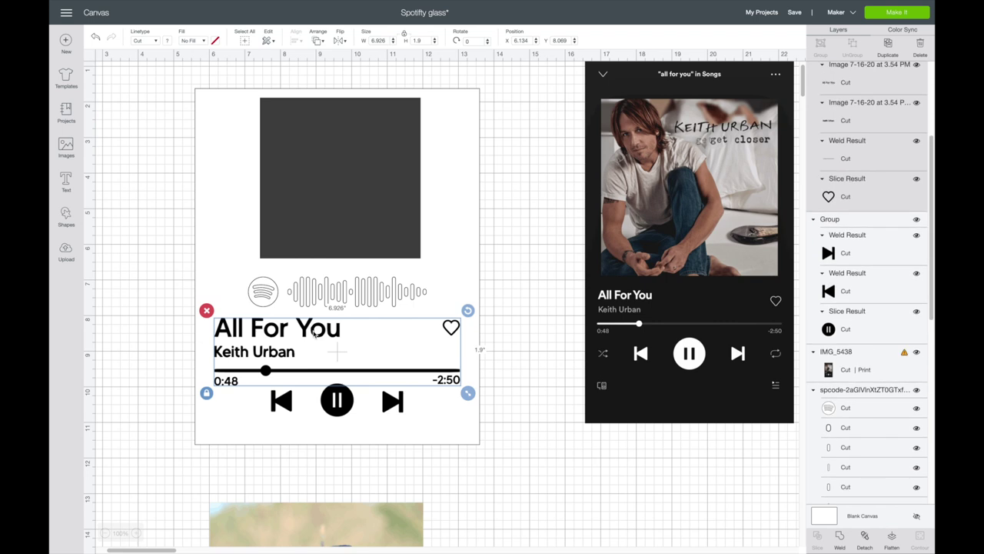
pyautogui.scroll(1, 315, 333)
pyautogui.click(385, 235)
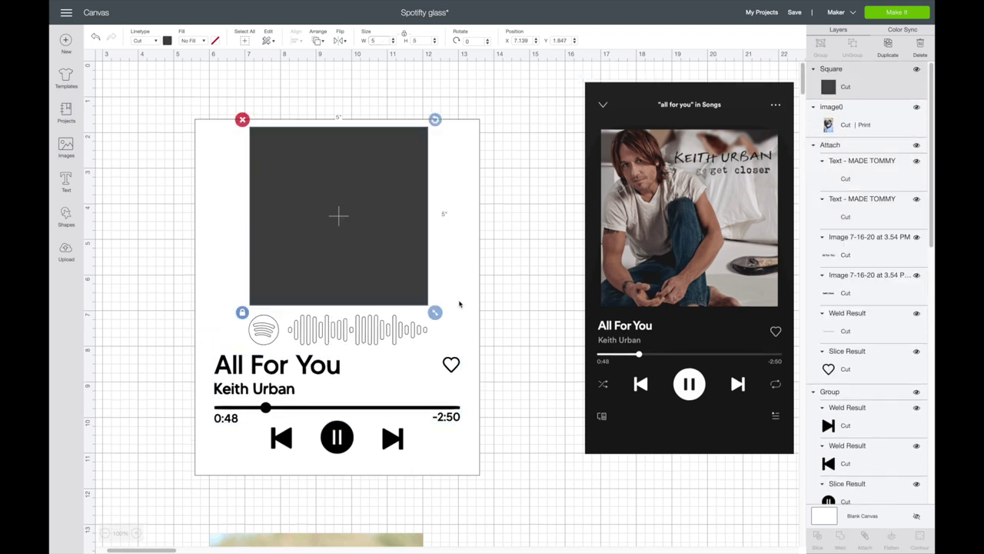
pyautogui.moveTo(435, 309); pyautogui.dragTo(427, 304)
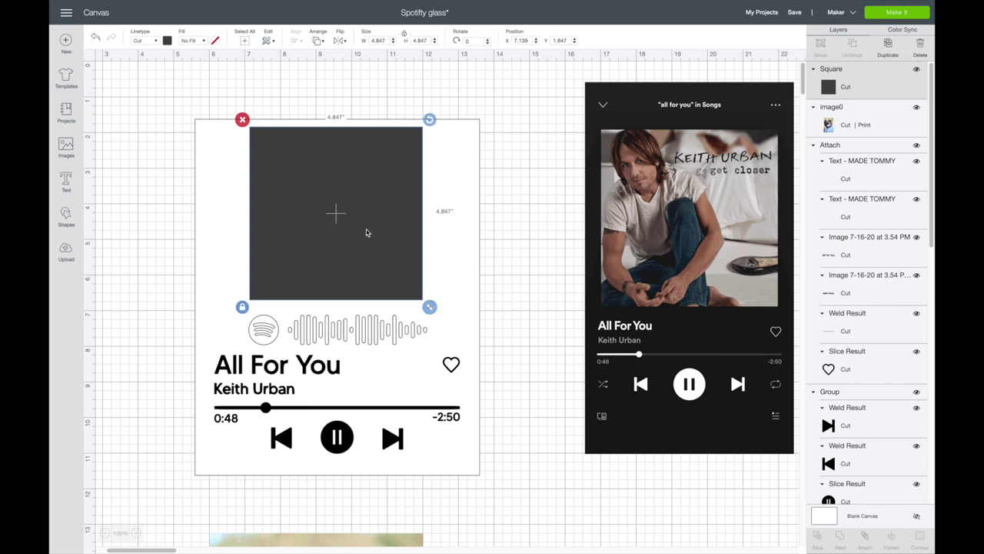
pyautogui.scroll(-1, 367, 228)
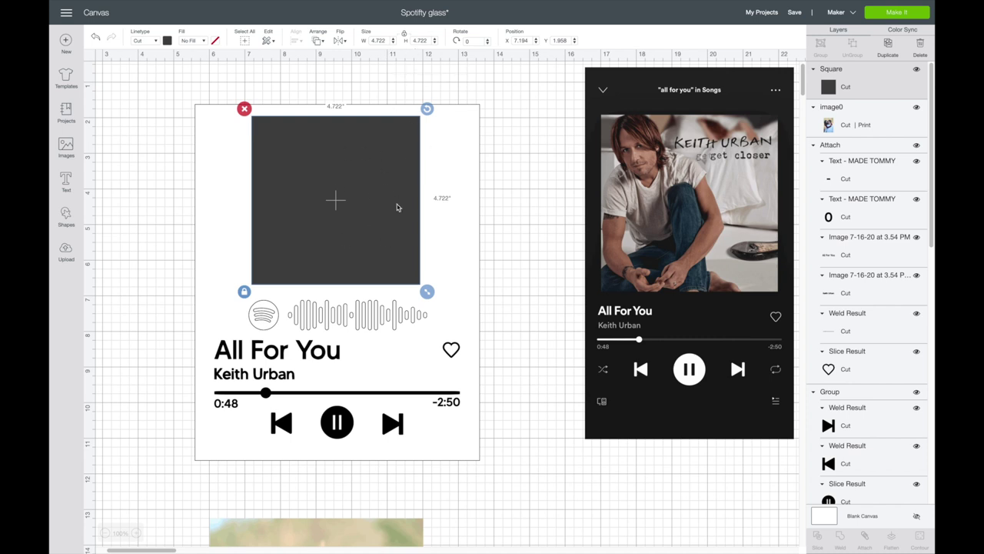
pyautogui.scroll(-5, 373, 72)
pyautogui.moveTo(374, 72); pyautogui.dragTo(572, 462)
pyautogui.scroll(-5, 574, 461)
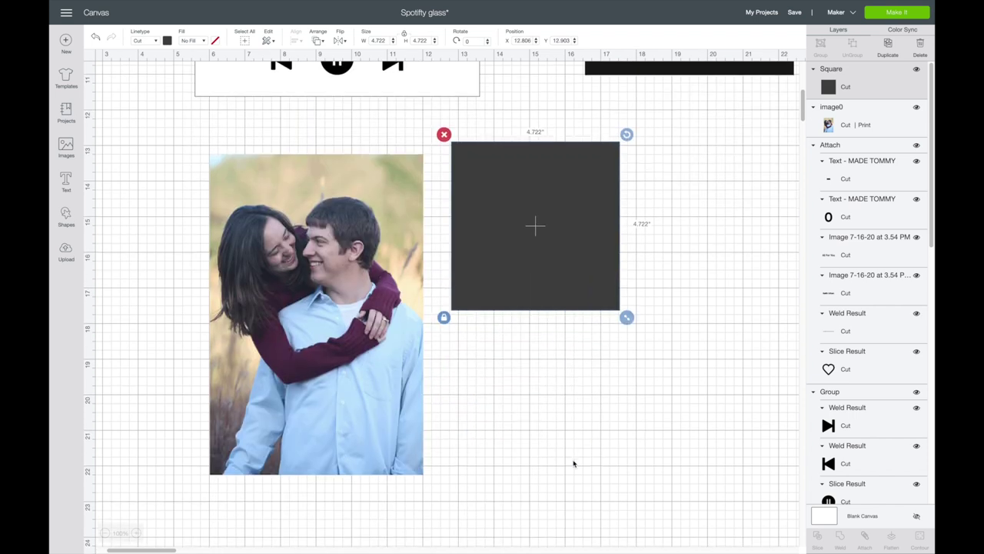
# - Position the dark square over the couples' faces, shrinking the photo to fit, and select both
pyautogui.moveTo(529, 265); pyautogui.dragTo(307, 310)
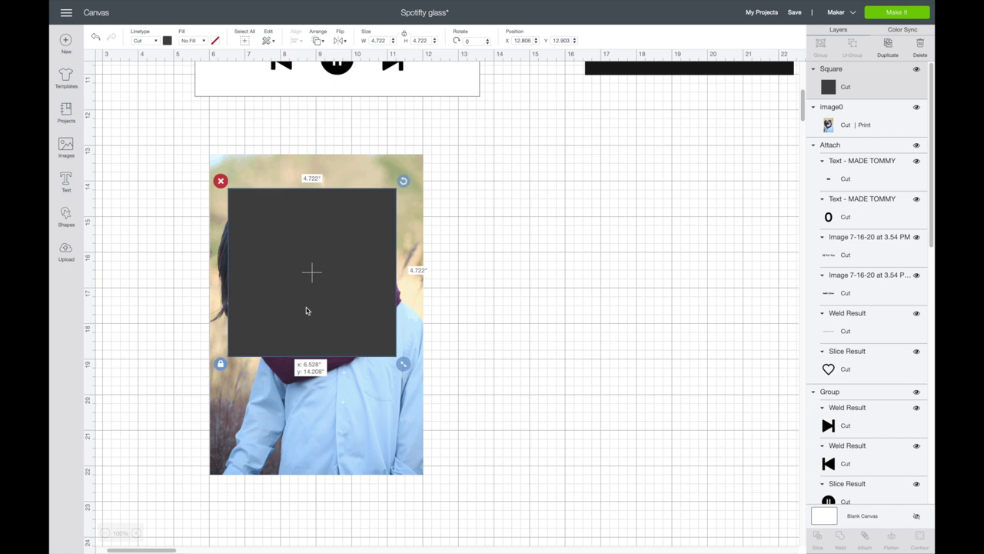
pyautogui.click(422, 472)
pyautogui.moveTo(429, 480); pyautogui.dragTo(408, 449)
pyautogui.click(353, 337)
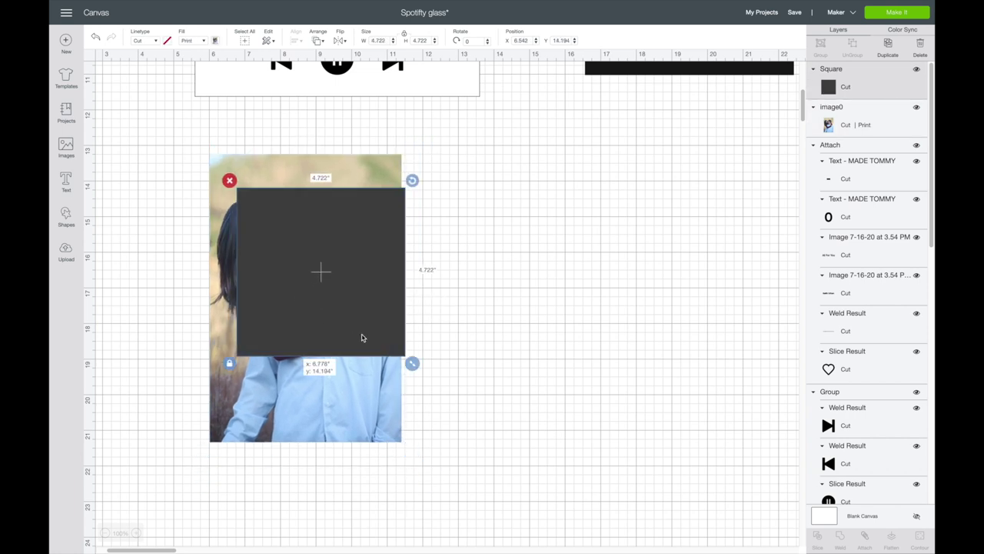
pyautogui.click(390, 435)
pyautogui.moveTo(408, 449); pyautogui.dragTo(392, 423)
pyautogui.moveTo(312, 296); pyautogui.dragTo(294, 294)
pyautogui.click(375, 400)
pyautogui.moveTo(384, 416); pyautogui.dragTo(377, 406)
pyautogui.moveTo(292, 266)
pyautogui.mouseDown()
pyautogui.moveTo(291, 279)
pyautogui.moveTo(292, 267)
pyautogui.mouseUp()
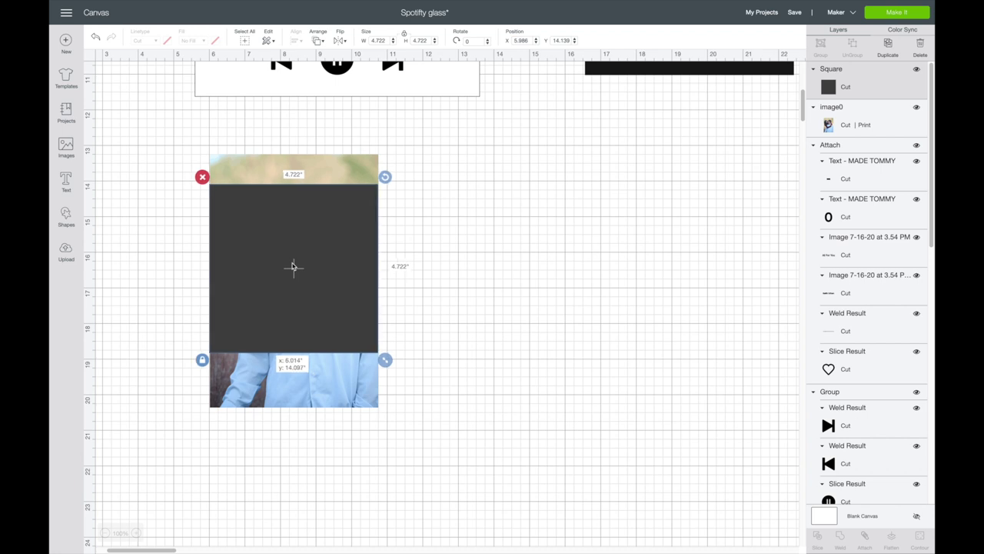
pyautogui.keyDown('shift'); pyautogui.click(320, 274); pyautogui.keyUp('shift')
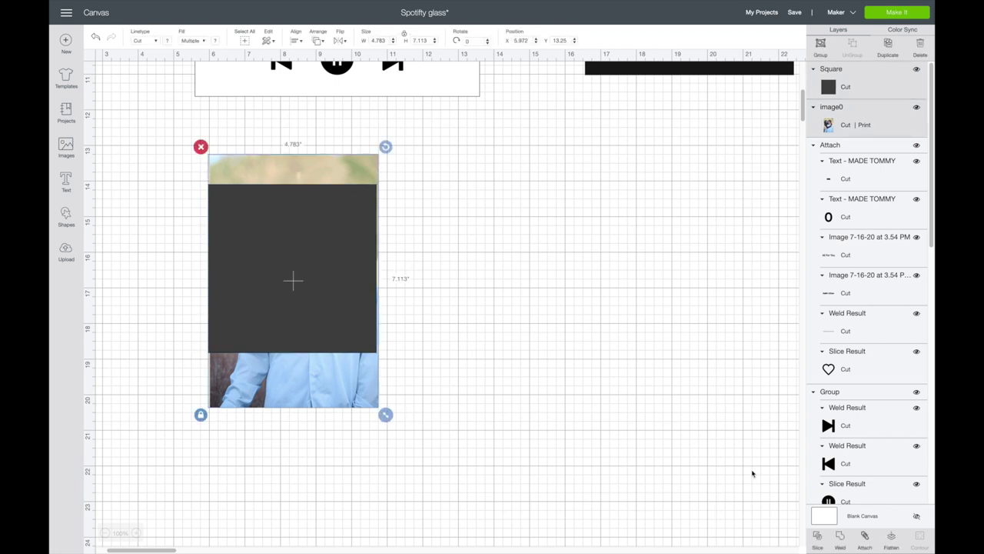
# - Slice the square out of the photo and delete the leftover pieces and dark square
pyautogui.click(818, 538)
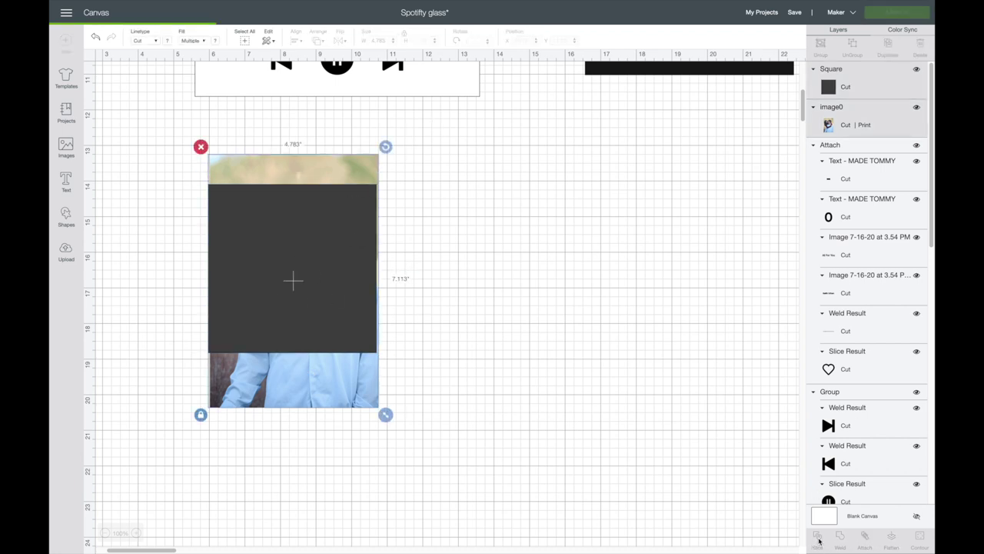
pyautogui.moveTo(305, 284); pyautogui.dragTo(670, 293)
pyautogui.moveTo(329, 269); pyautogui.dragTo(452, 241)
pyautogui.moveTo(290, 171); pyautogui.dragTo(249, 452)
pyautogui.scroll(-3, 249, 452)
pyautogui.hscroll(-2, 249, 452)
pyautogui.moveTo(191, 180); pyautogui.dragTo(284, 417)
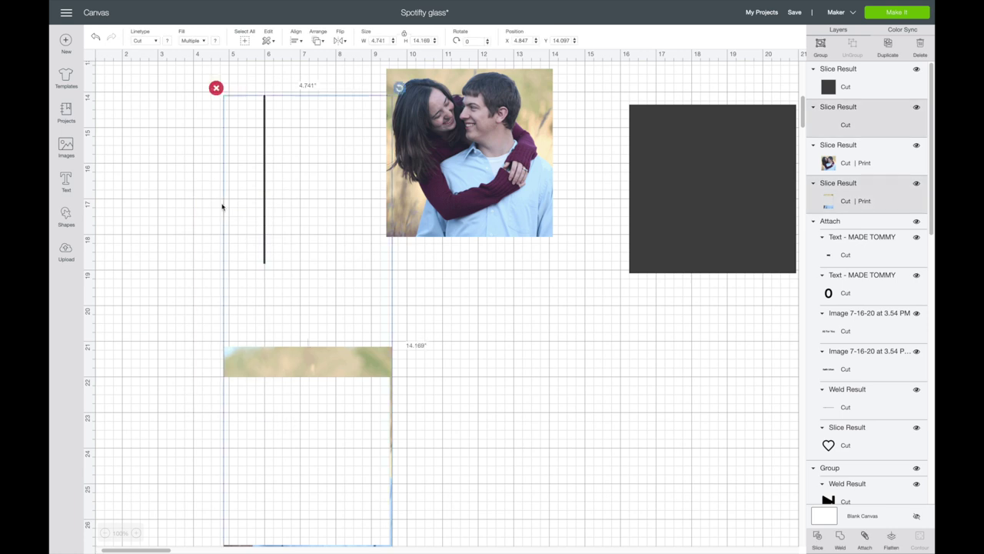
pyautogui.click(216, 87)
pyautogui.click(698, 173)
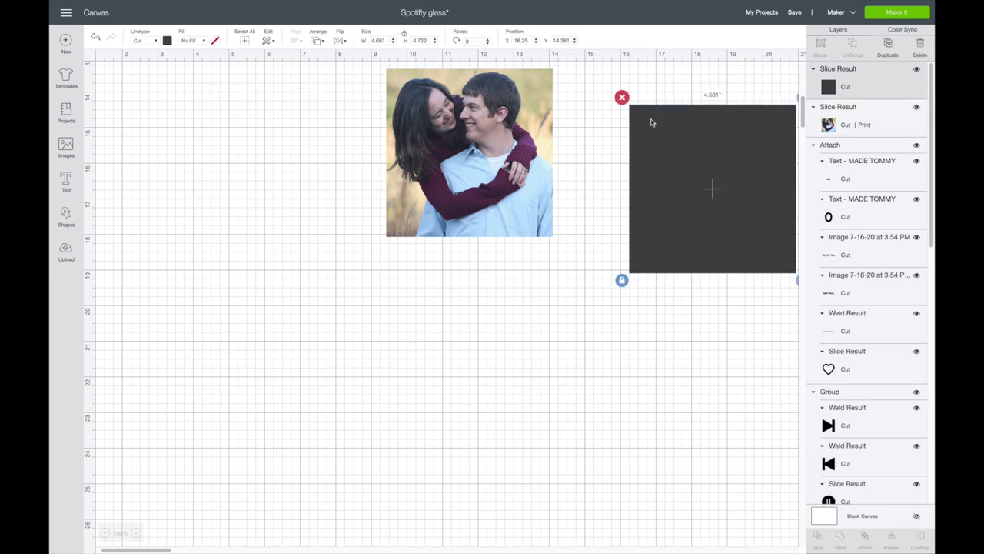
pyautogui.click(622, 98)
# - Move the square photo onto the card just above the Spotify code
pyautogui.scroll(4, 624, 98)
pyautogui.scroll(5, 623, 98)
pyautogui.moveTo(491, 481); pyautogui.dragTo(428, 117)
pyautogui.scroll(2, 428, 117)
pyautogui.moveTo(415, 211); pyautogui.dragTo(408, 169)
pyautogui.click(419, 330)
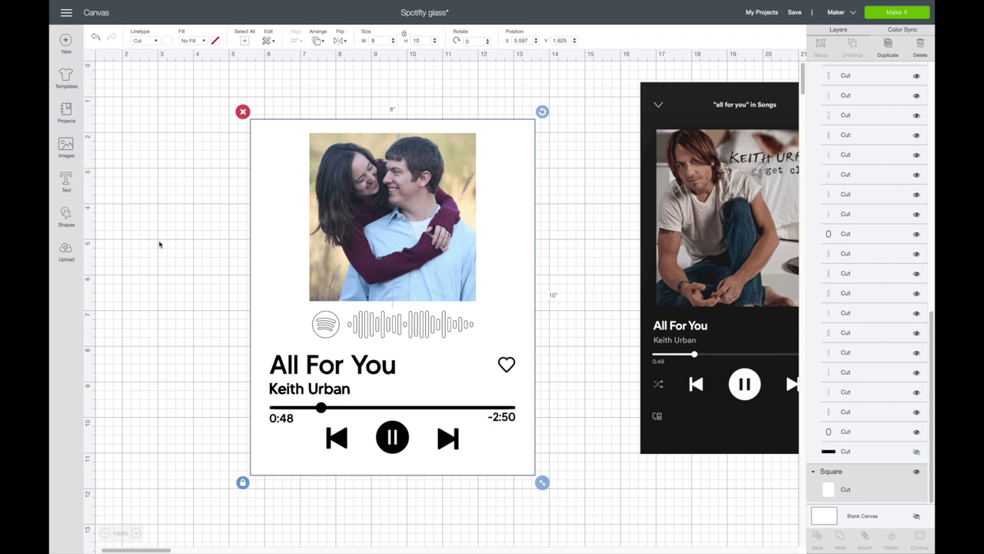
# - Delete the white background card and the Spotify screenshot reference image
pyautogui.click(182, 224)
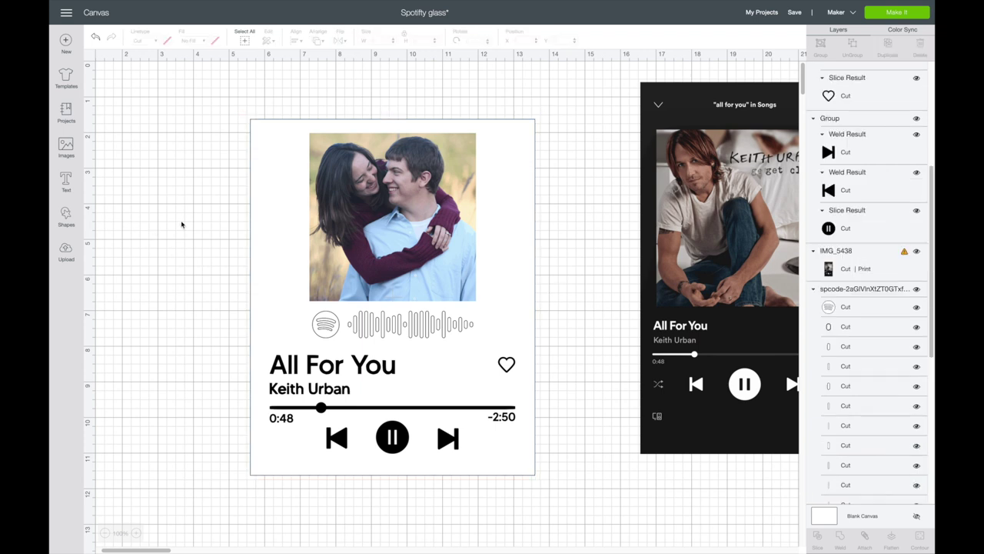
pyautogui.click(268, 147)
pyautogui.click(242, 113)
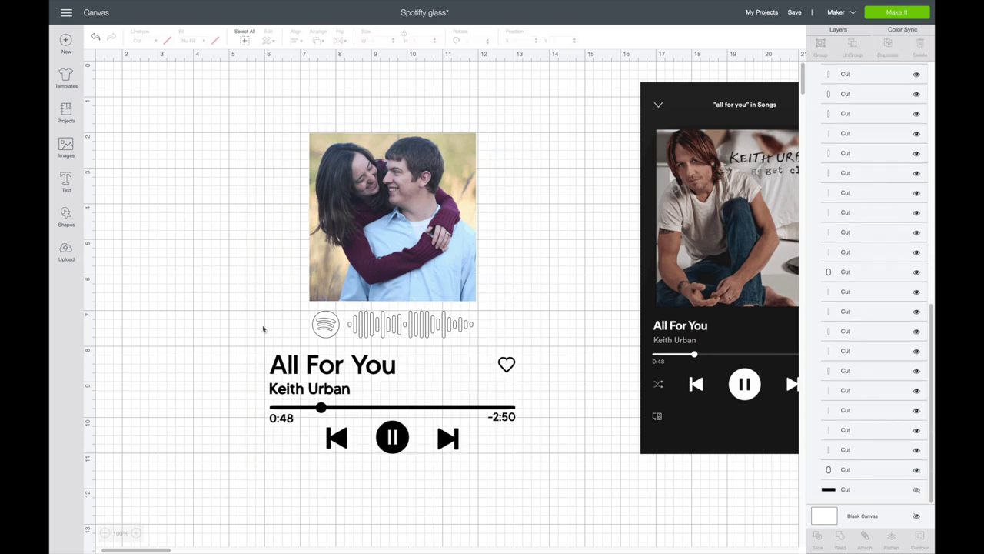
pyautogui.click(714, 150)
pyautogui.click(634, 74)
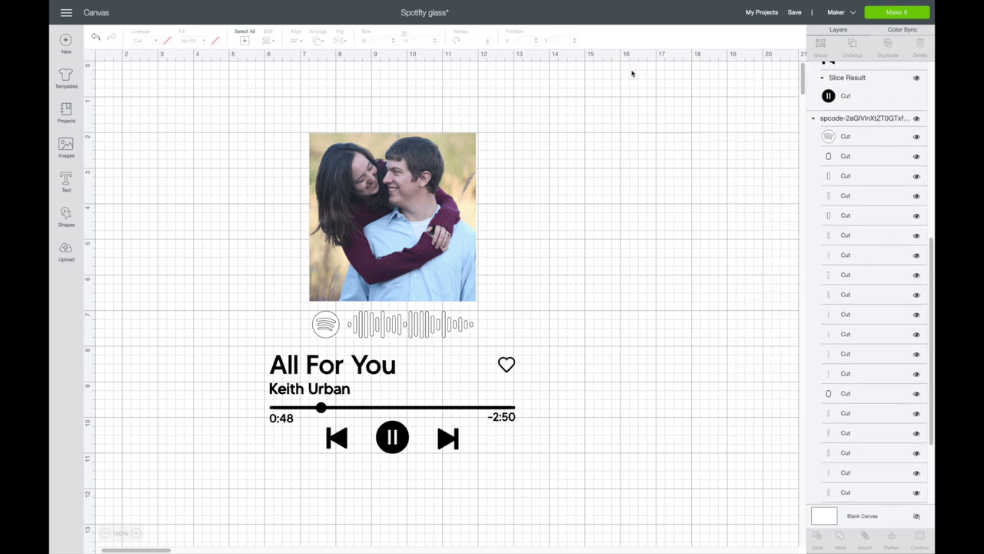
# - Attach the code, text and controls, colour them black, and centre them below the photo
pyautogui.moveTo(619, 483); pyautogui.dragTo(251, 323)
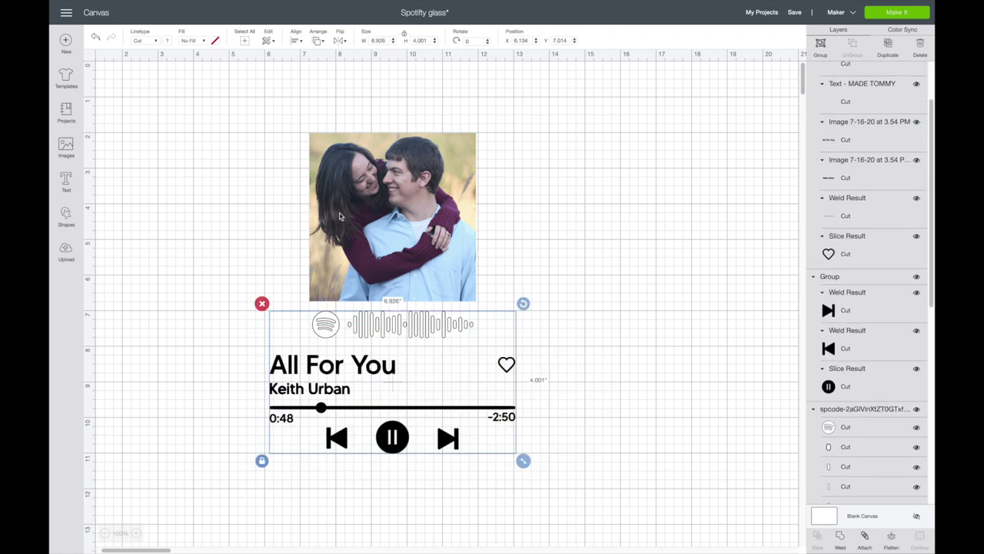
pyautogui.click(865, 536)
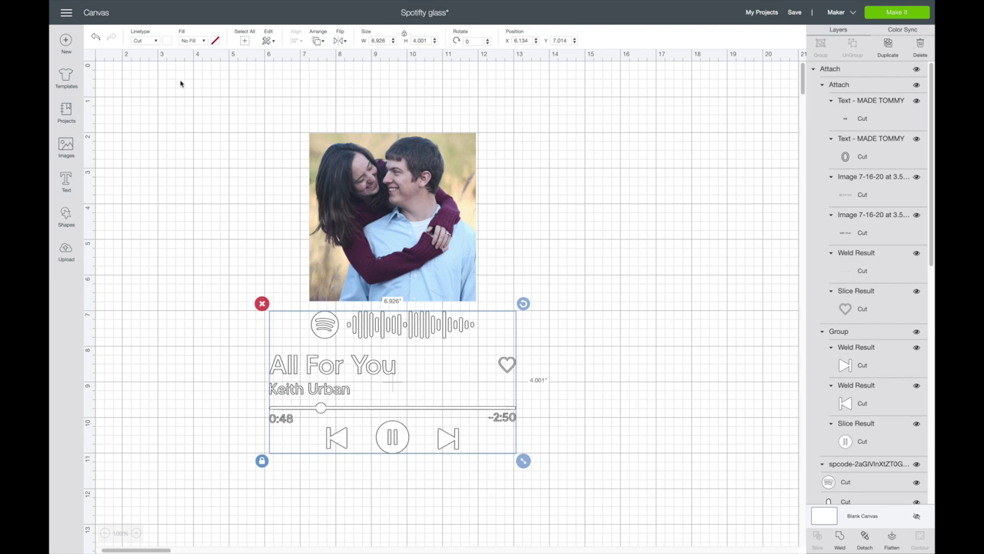
pyautogui.click(169, 41)
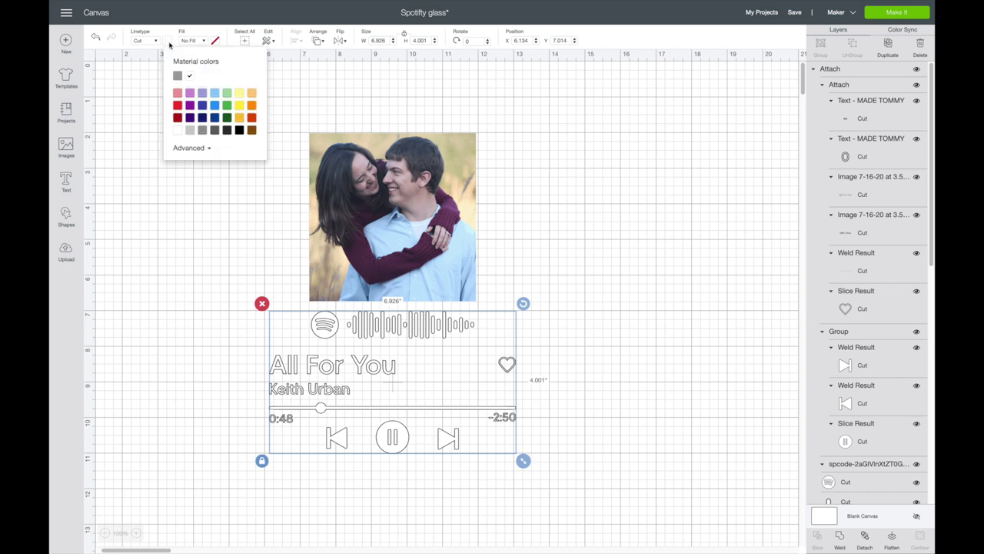
pyautogui.click(189, 75)
pyautogui.click(250, 373)
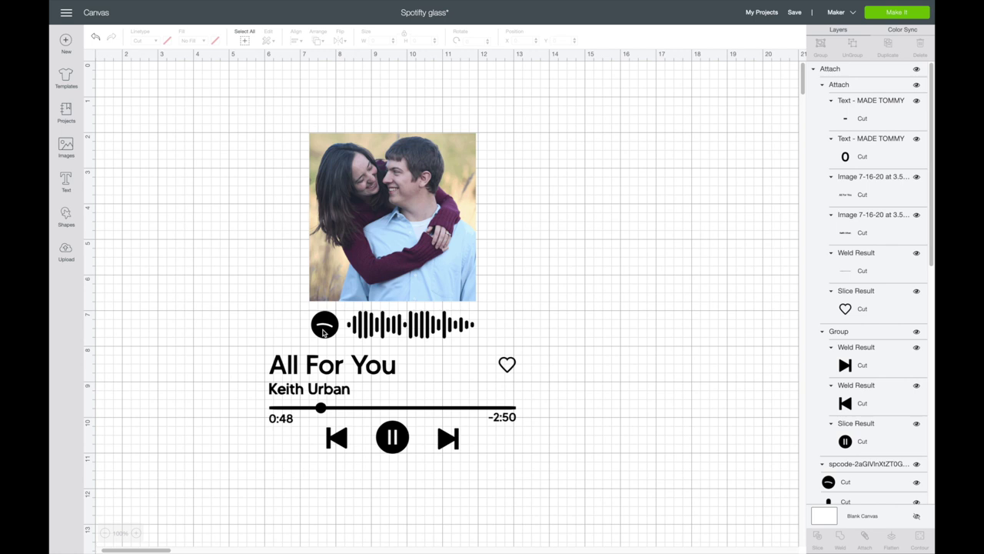
pyautogui.moveTo(324, 330); pyautogui.dragTo(348, 346)
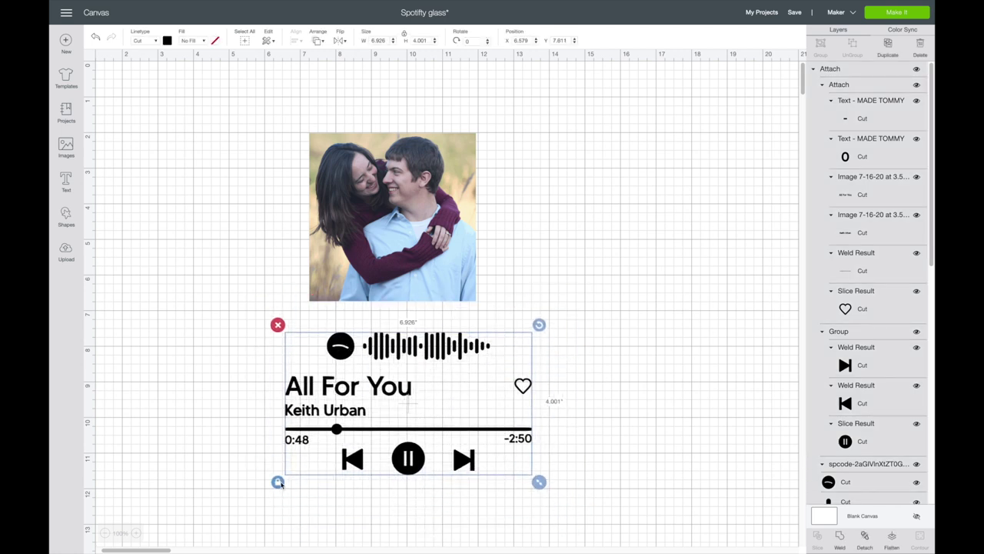
pyautogui.moveTo(405, 247)
pyautogui.mouseDown()
pyautogui.moveTo(422, 229)
pyautogui.moveTo(406, 215)
pyautogui.moveTo(412, 250)
pyautogui.mouseUp()
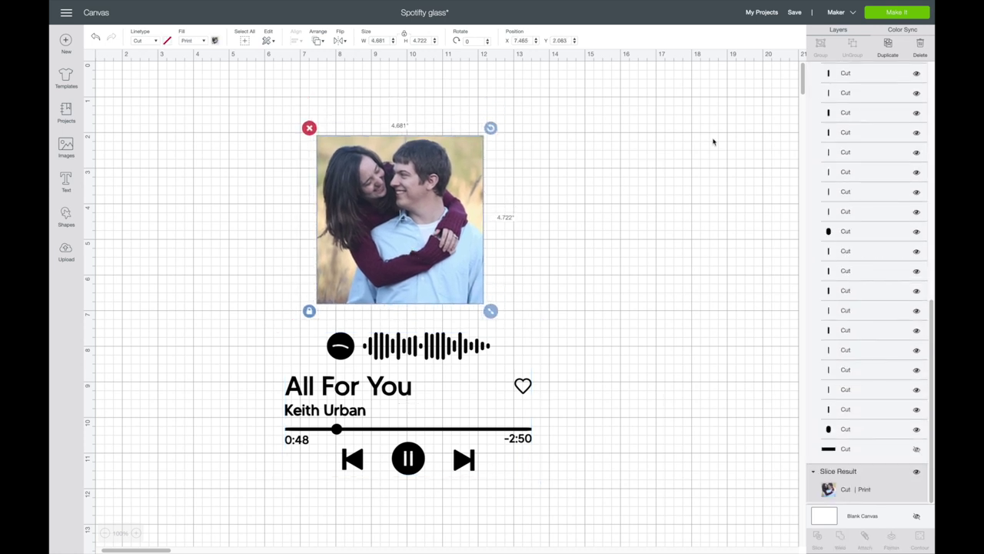
# - Send the design to Make It, check the photo print mat and cut mat, and continue
pyautogui.click(905, 19)
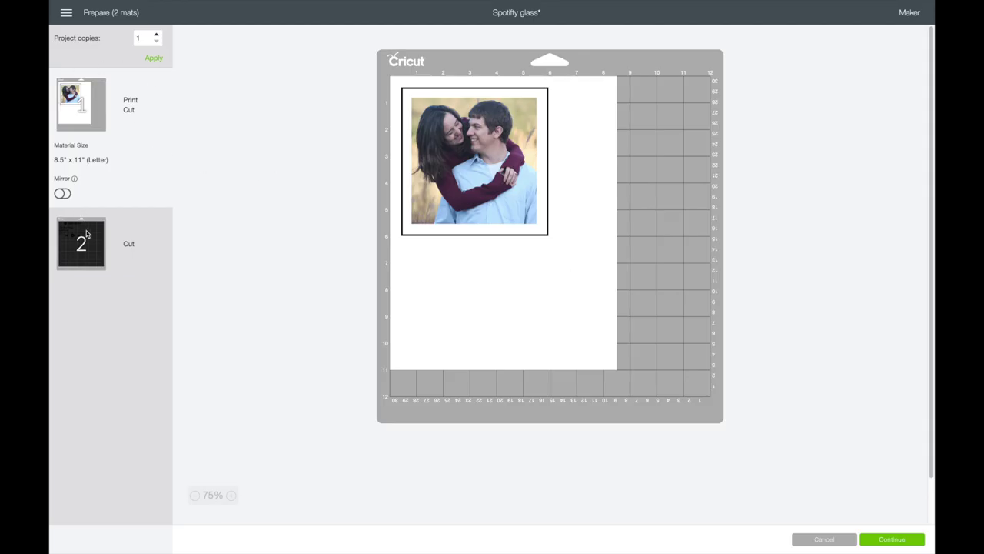
pyautogui.click(95, 244)
pyautogui.click(95, 244)
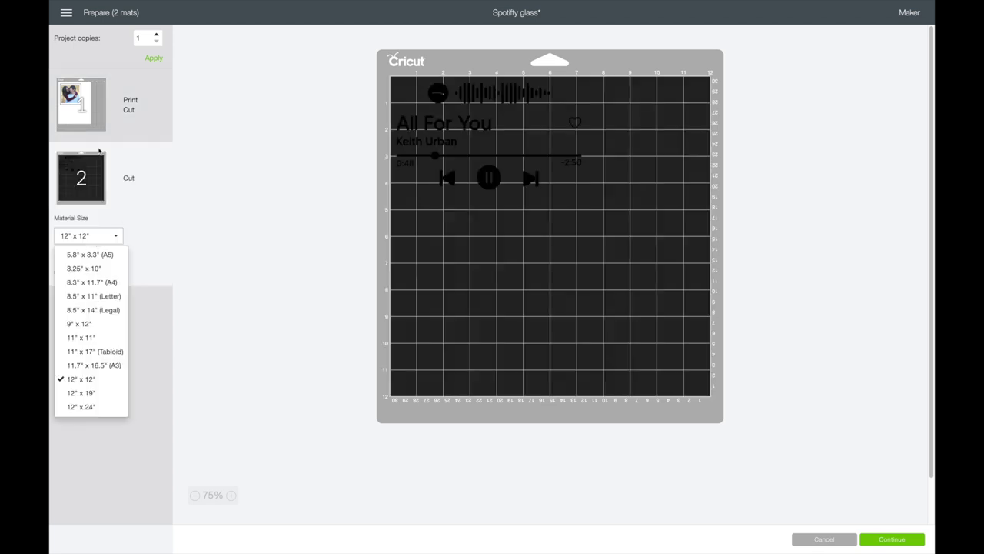
pyautogui.click(96, 110)
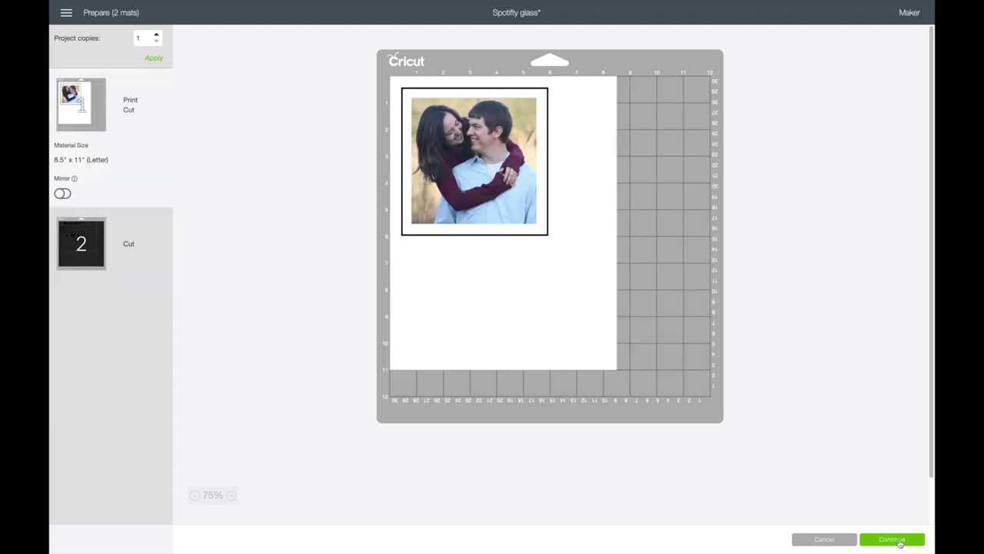
pyautogui.click(892, 539)
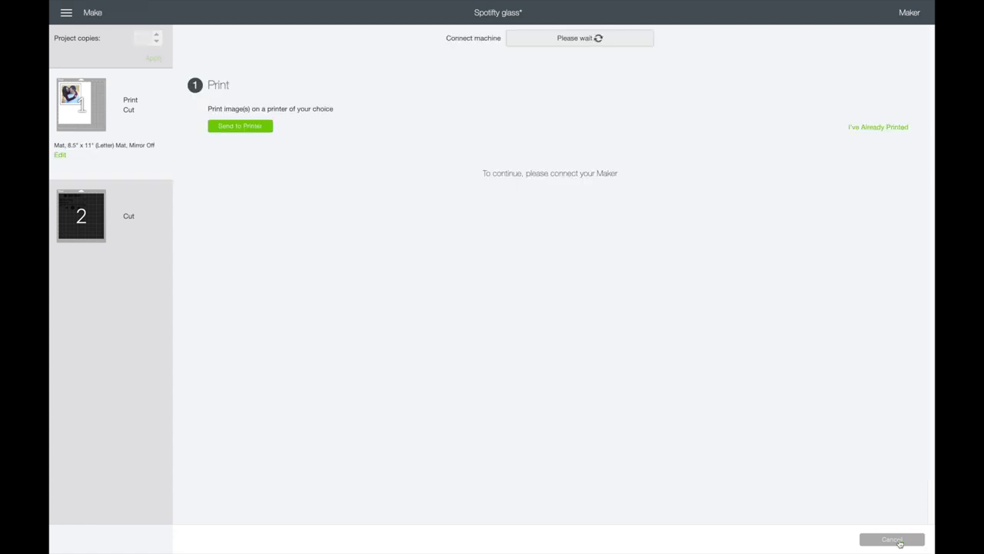
# - Print the photo mat through the system print dialog at Best quality
pyautogui.click(242, 129)
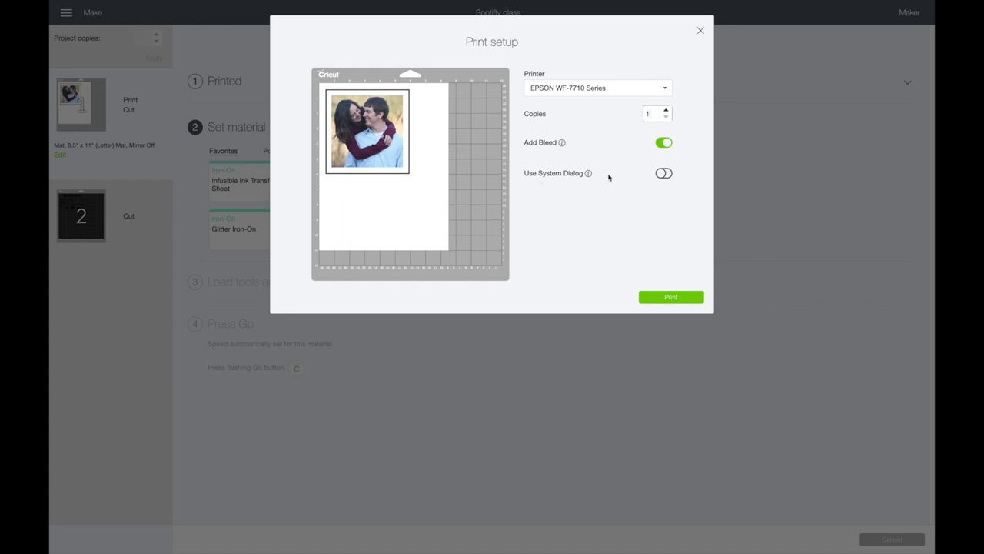
pyautogui.click(663, 174)
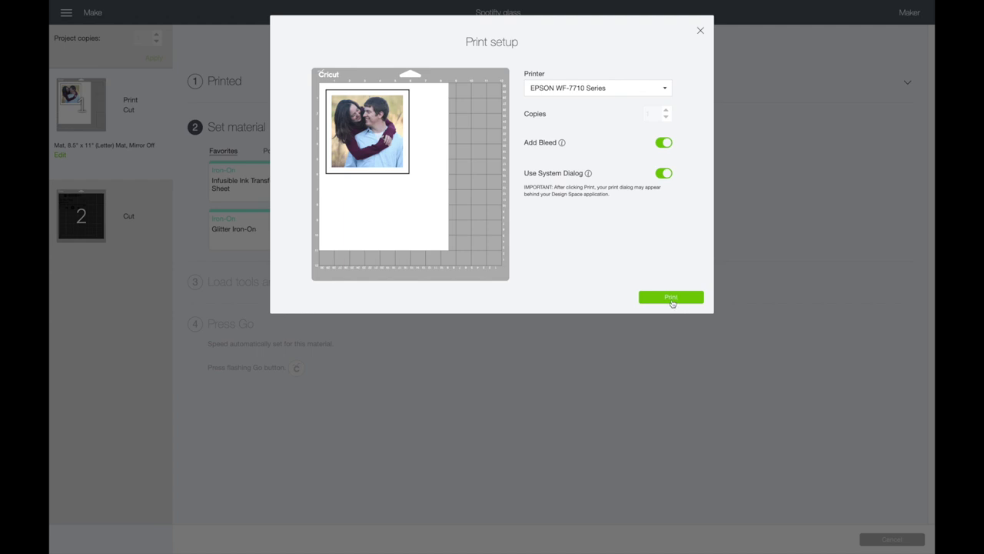
pyautogui.click(671, 299)
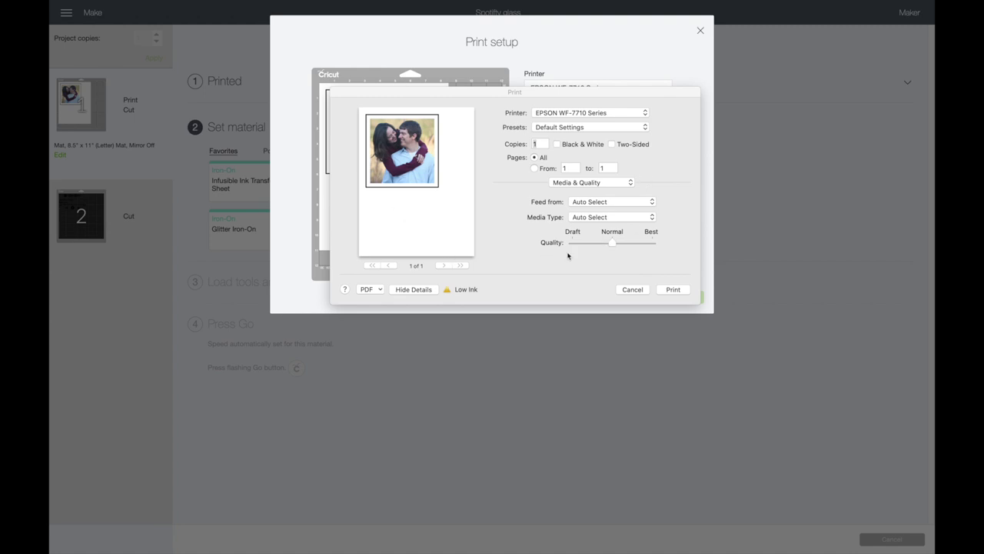
pyautogui.click(654, 243)
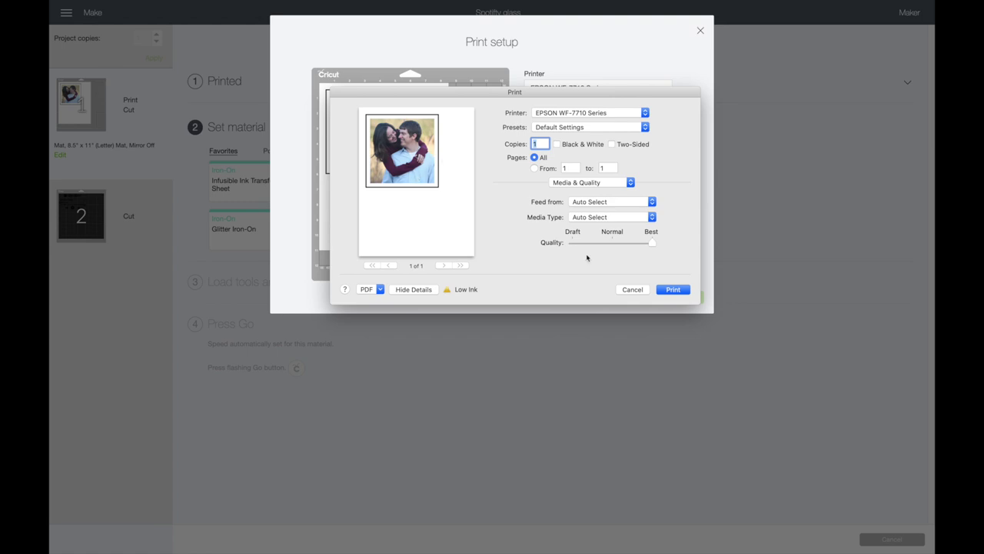
pyautogui.click(673, 290)
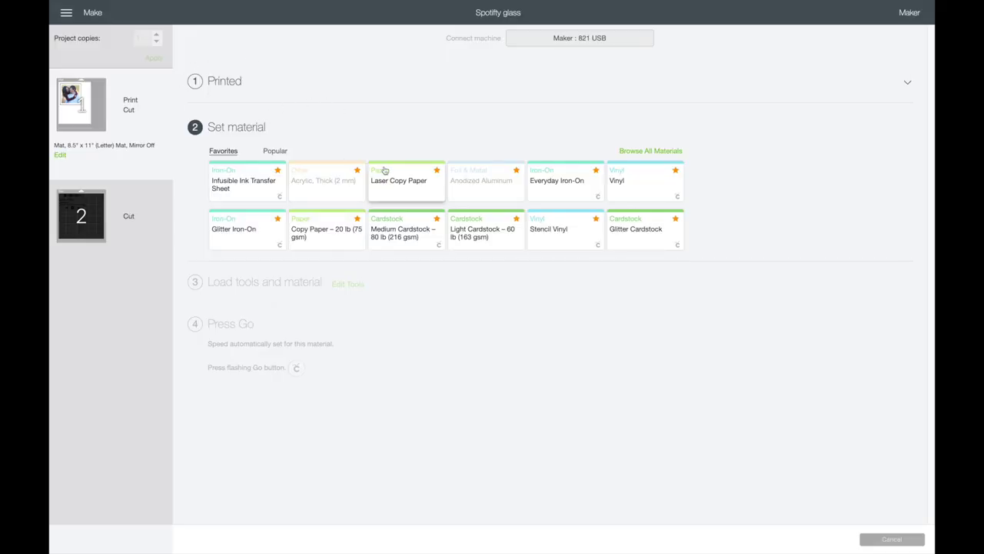
# - Search all materials for 'clear print' and pick Clear Printable Sticker Paper
pyautogui.click(651, 151)
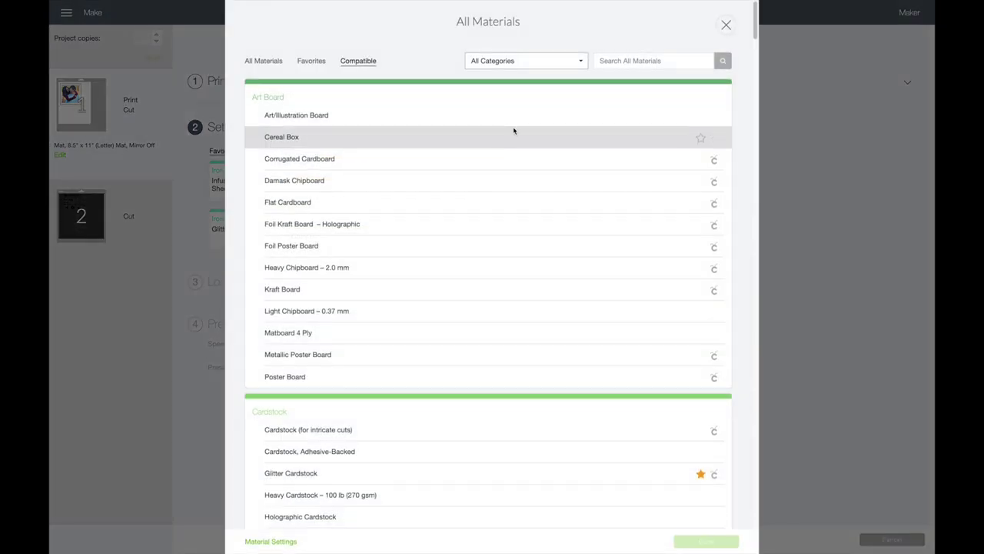
pyautogui.click(619, 67)
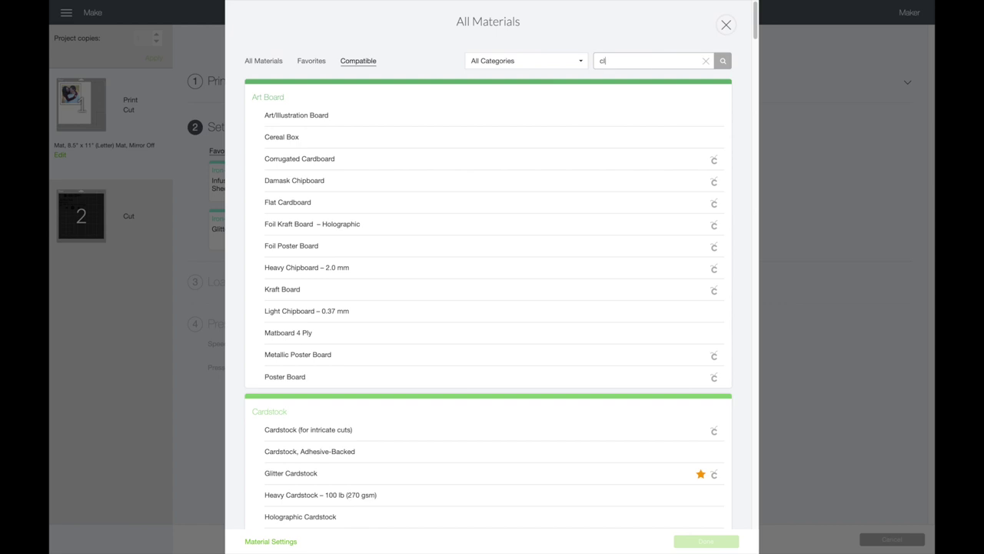
pyautogui.press('Return')
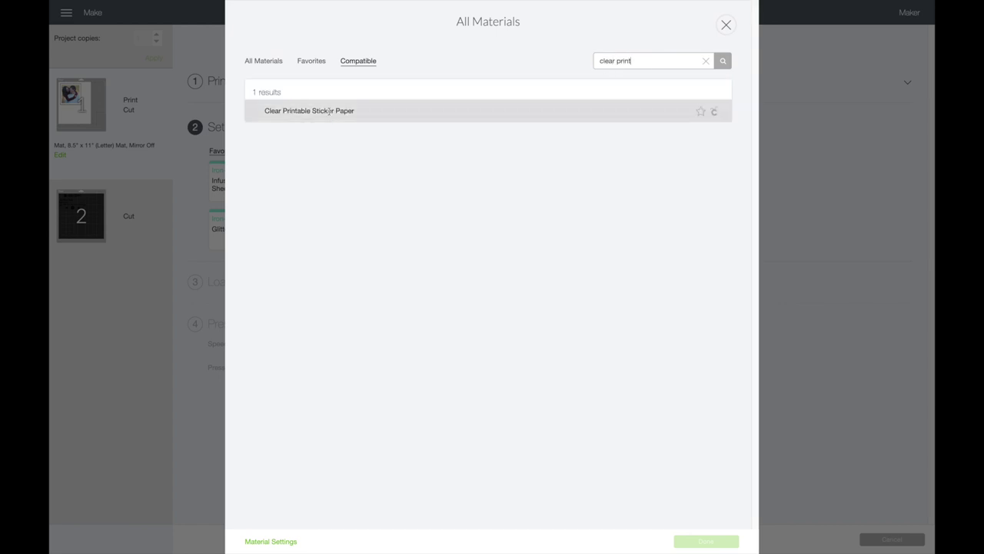
pyautogui.click(329, 111)
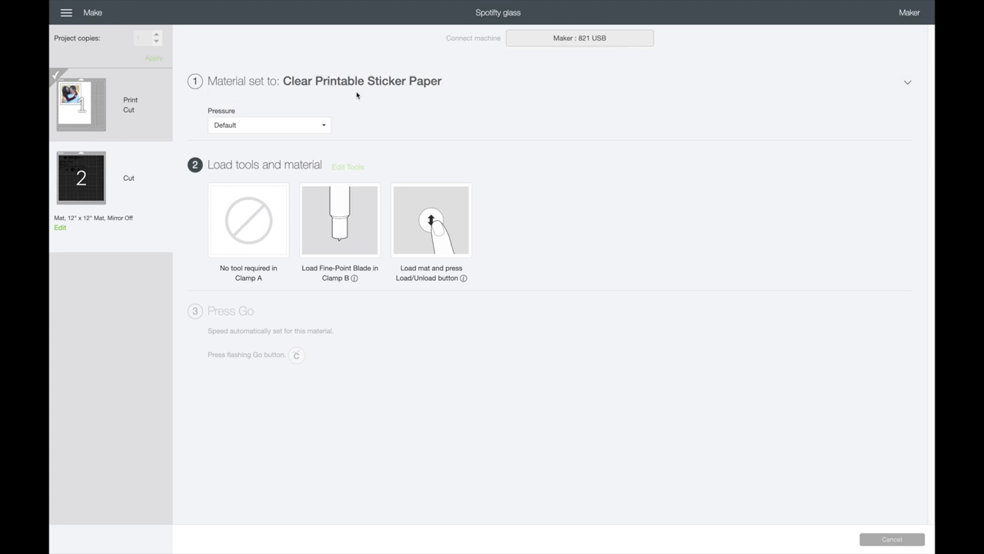
# - Choose Vinyl as the material for the cut-only player mat
pyautogui.click(329, 85)
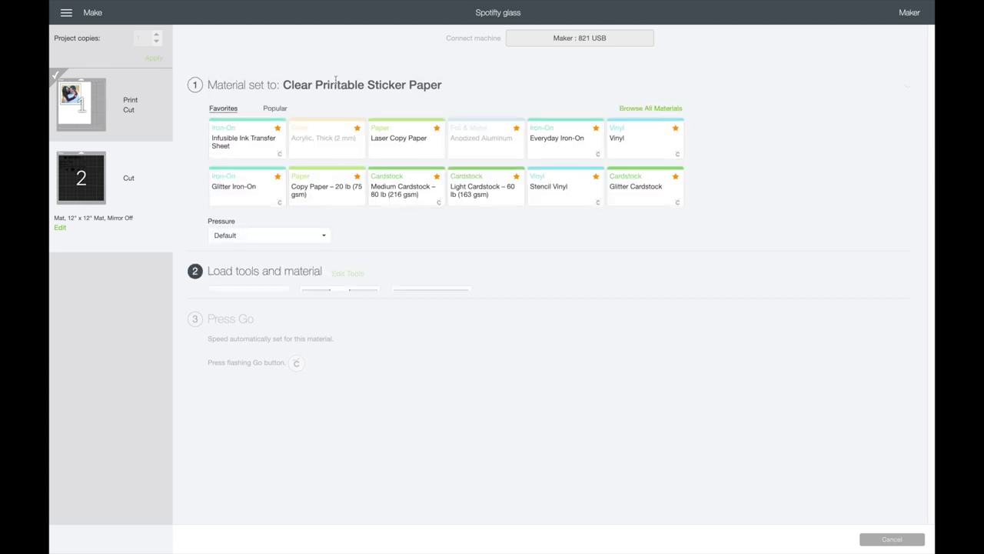
pyautogui.click(636, 147)
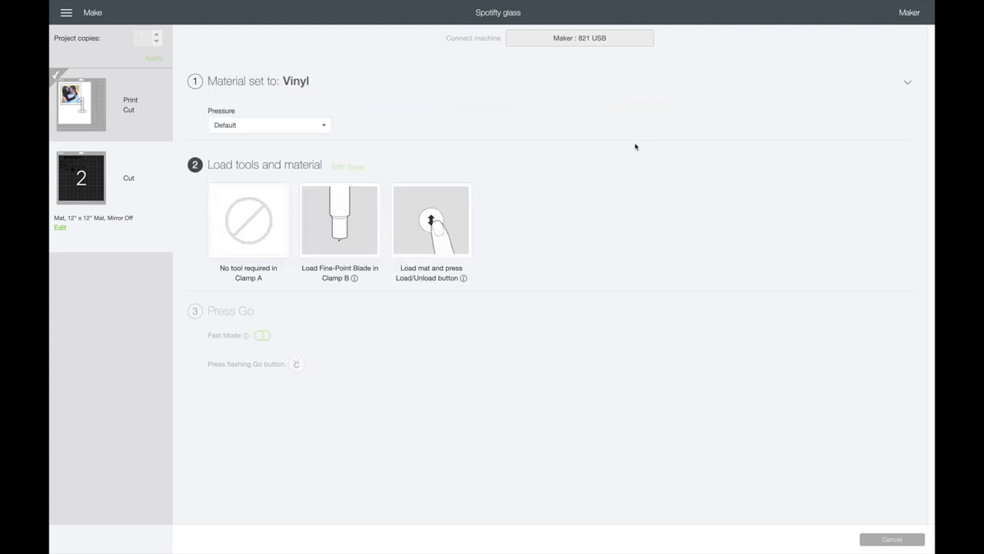